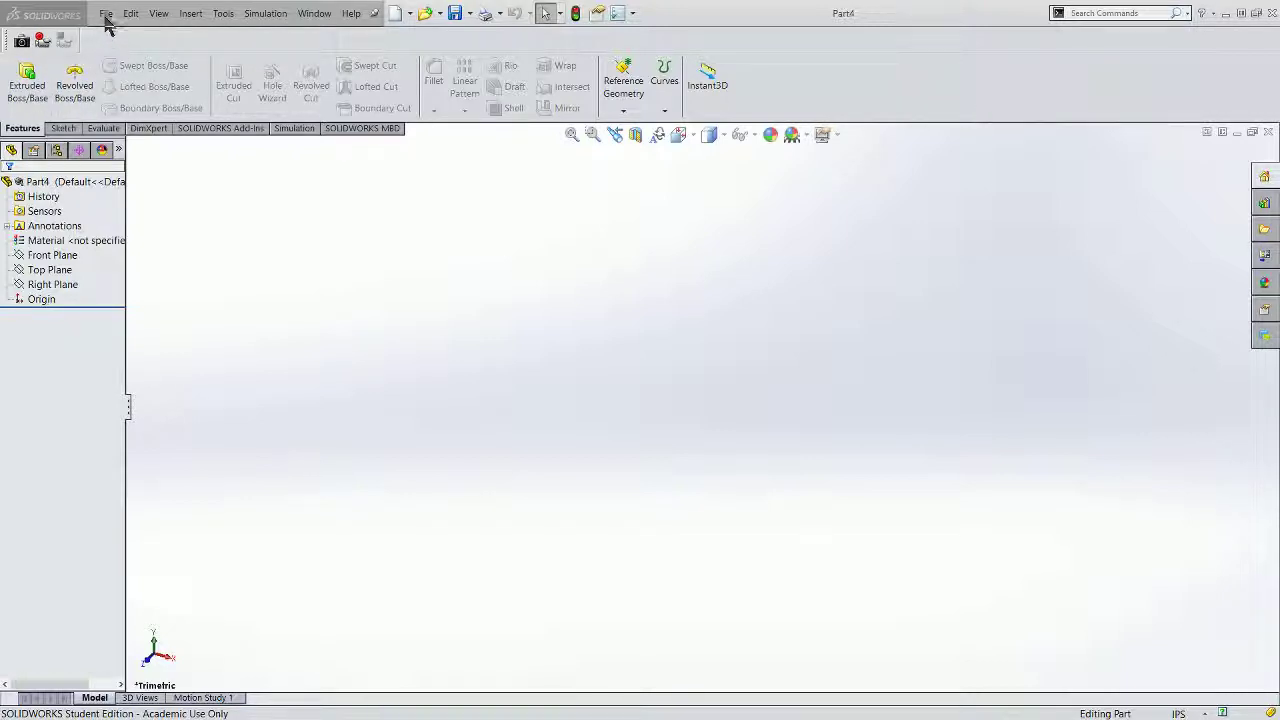
Start an Extruded Boss/Base feature in the blank part to bring up the reference planes.
left_click(27, 80)
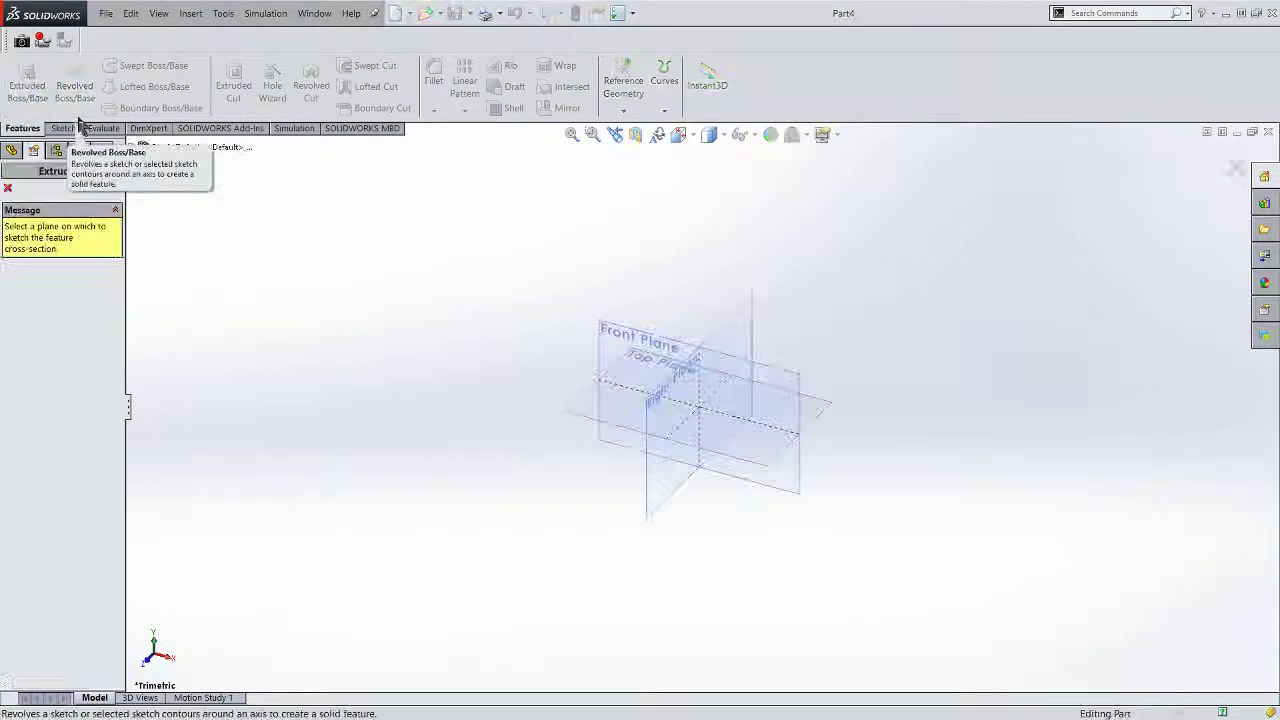
Pick the Front Plane for the sketch and review the Word wheel instructions.
left_click(605, 348)
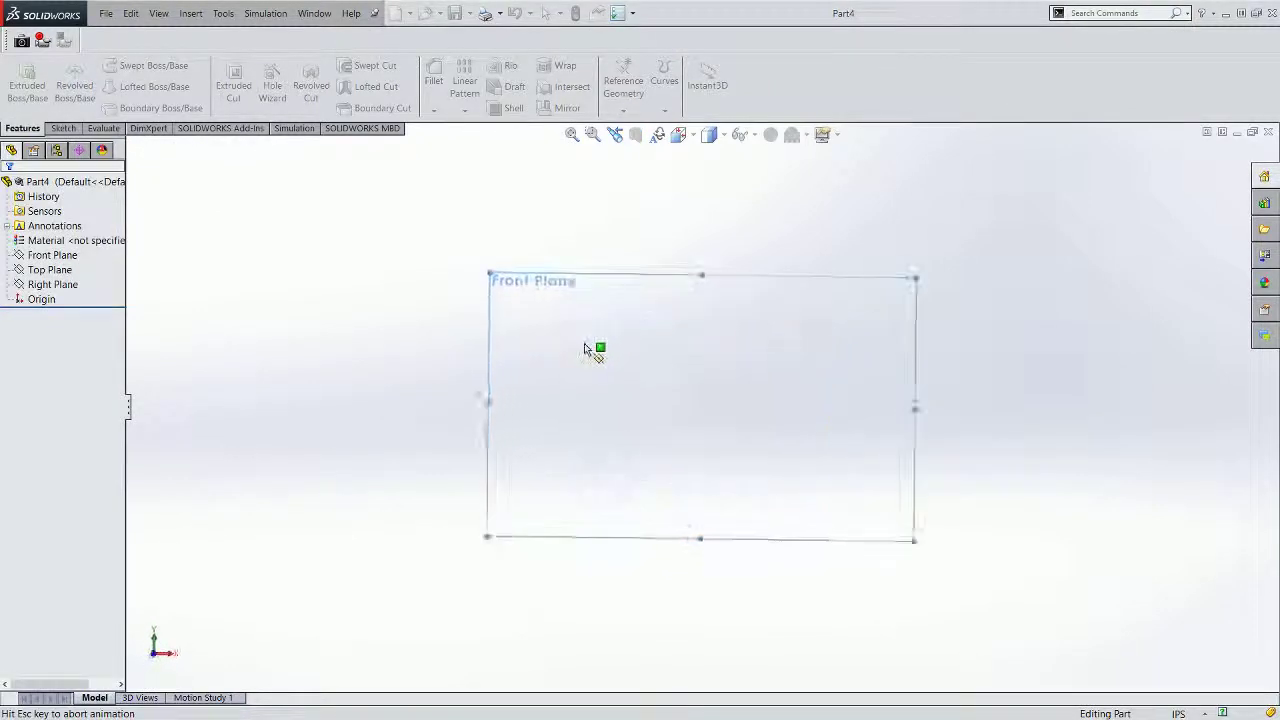
key("alt+Tab")
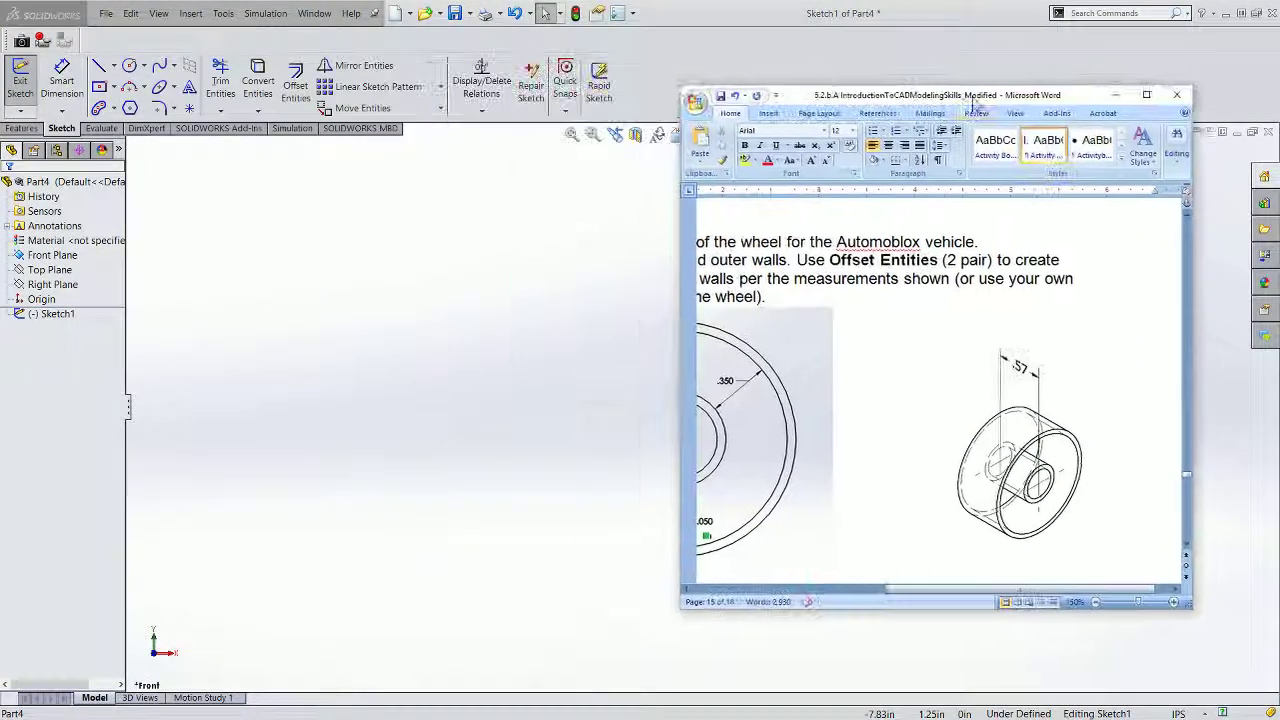
left_click_drag(943, 594, 846, 609)
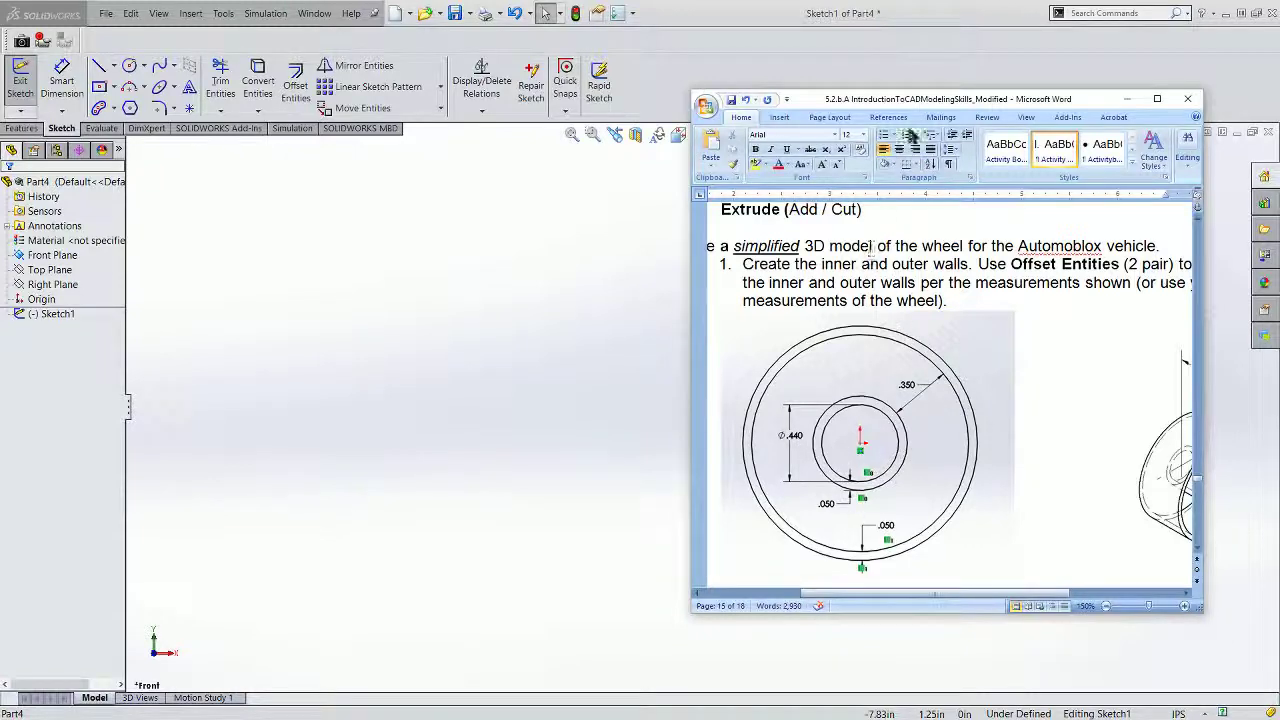
key("alt+Tab")
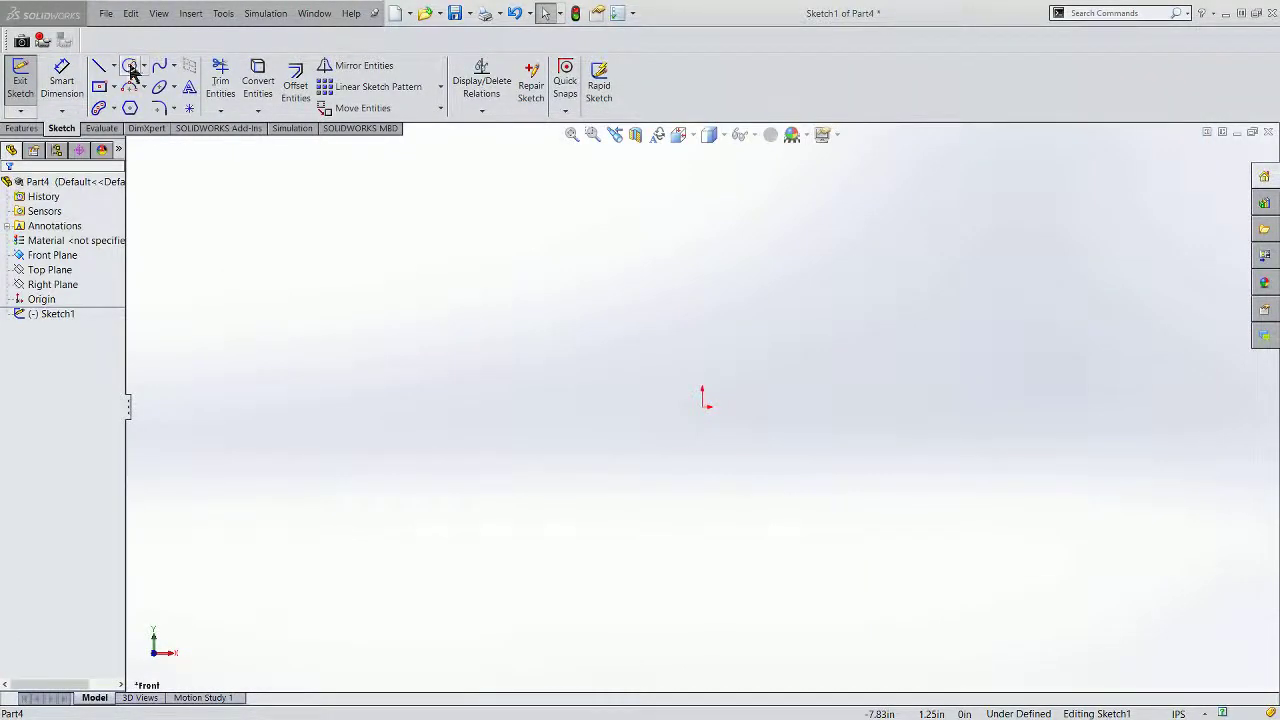
Draw a circle centred on the origin and dimension its diameter to 0.44 in.
left_click(131, 66)
left_click(707, 406)
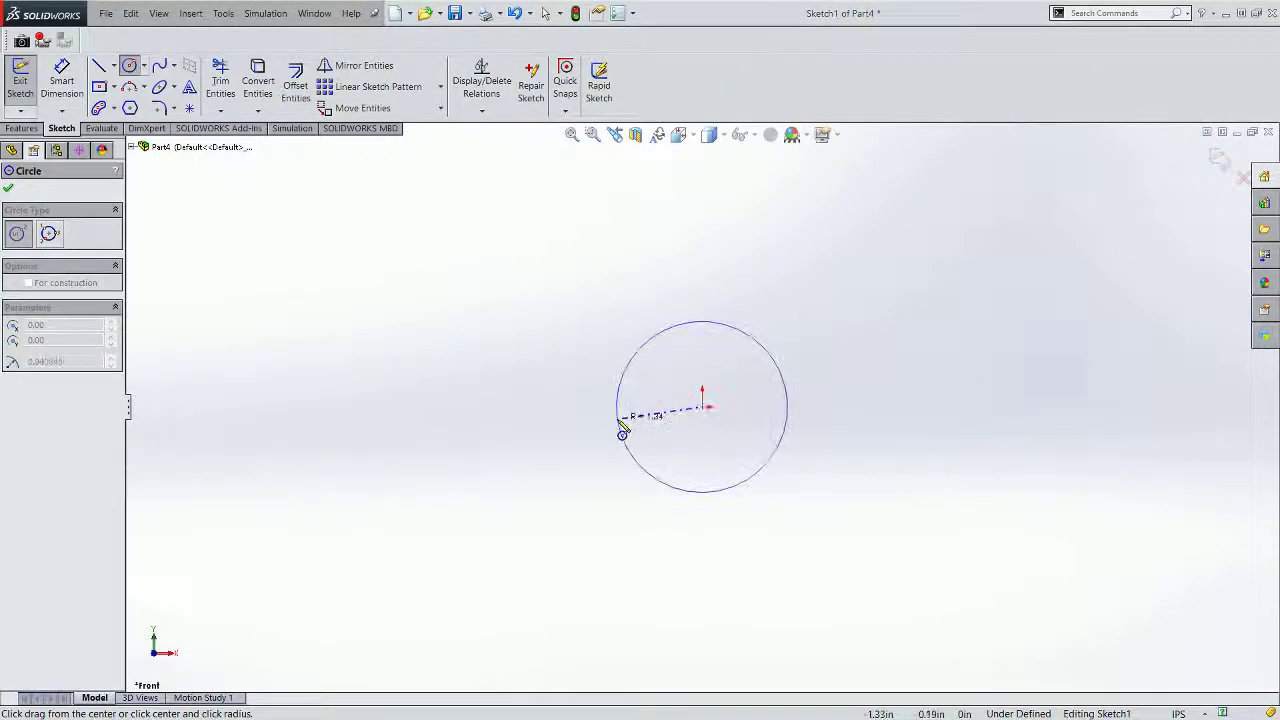
left_click(622, 432)
left_click(61, 80)
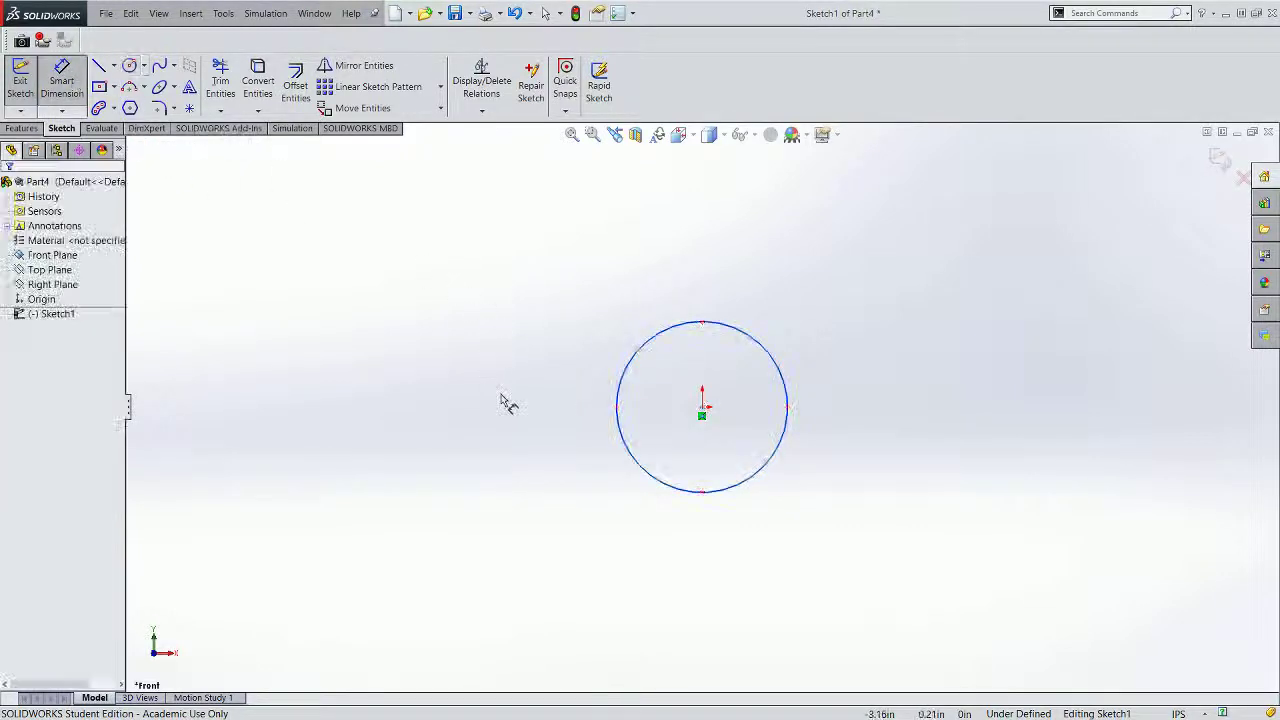
left_click(620, 406)
left_click(474, 429)
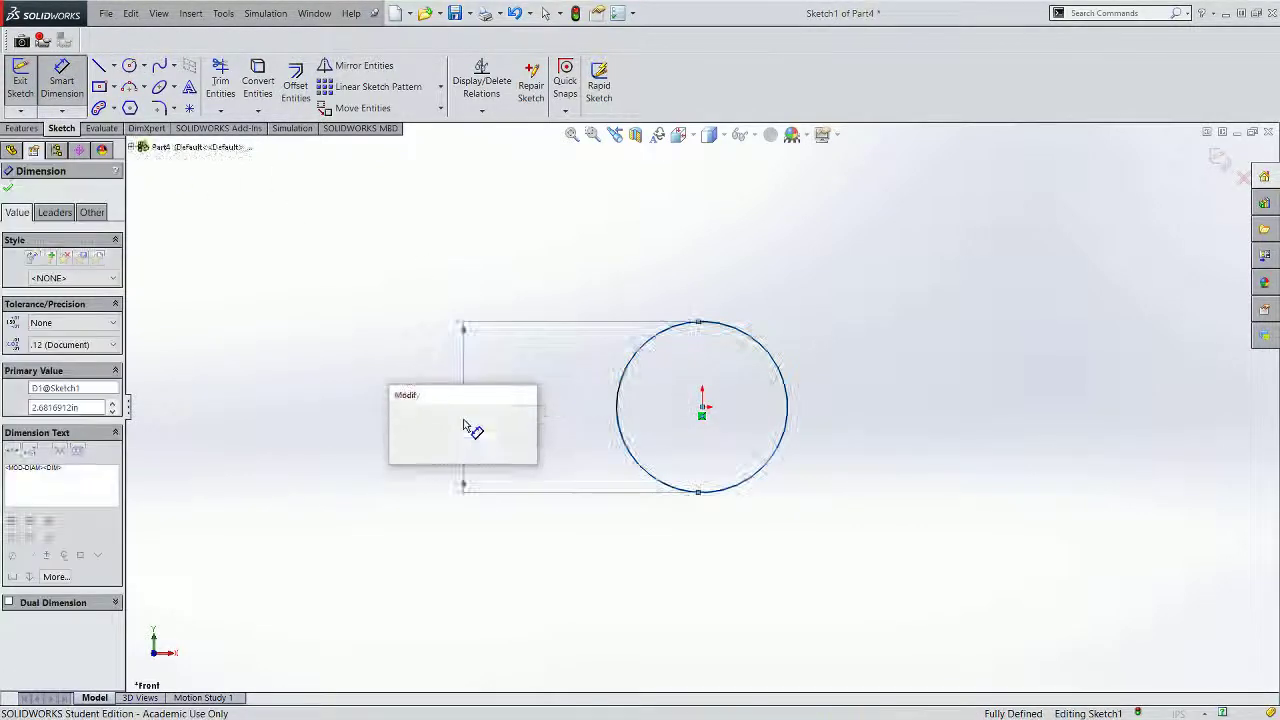
type("0.44")
key("Return")
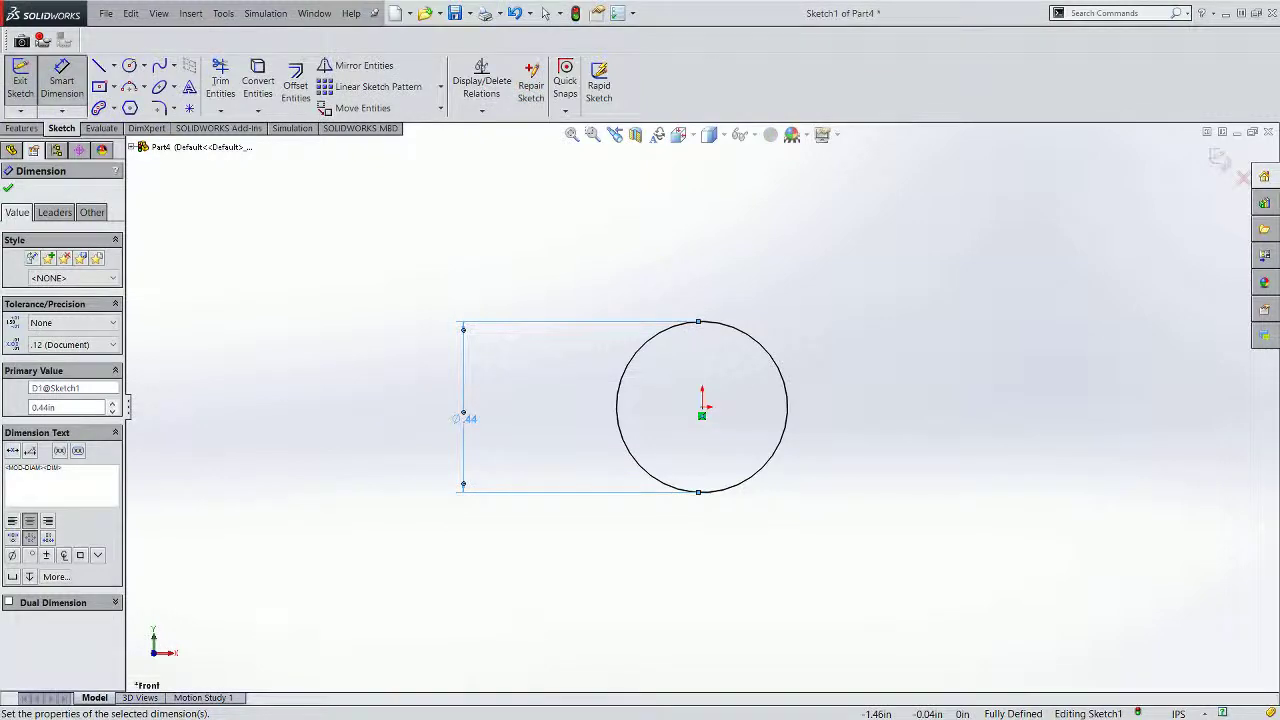
key("alt+Tab")
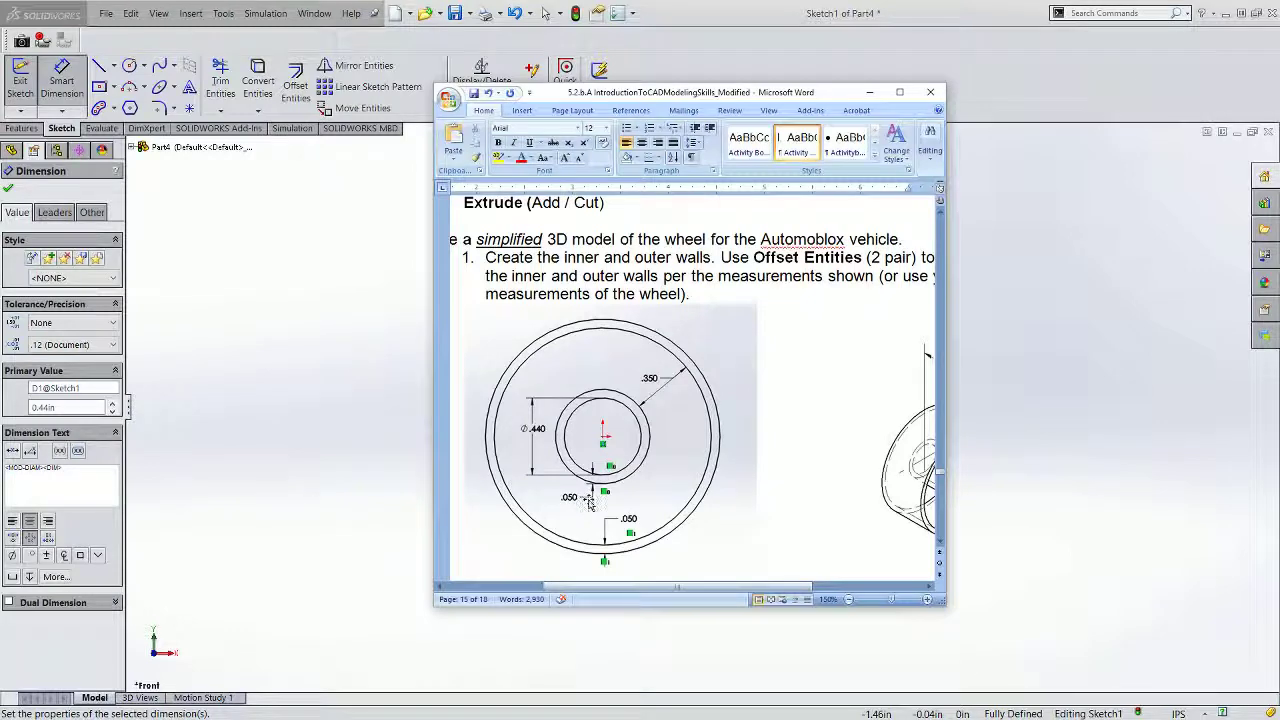
Preview a 0.05 in Offset Entities of the 0.44 in circle while checking the instructions.
key("alt+Tab")
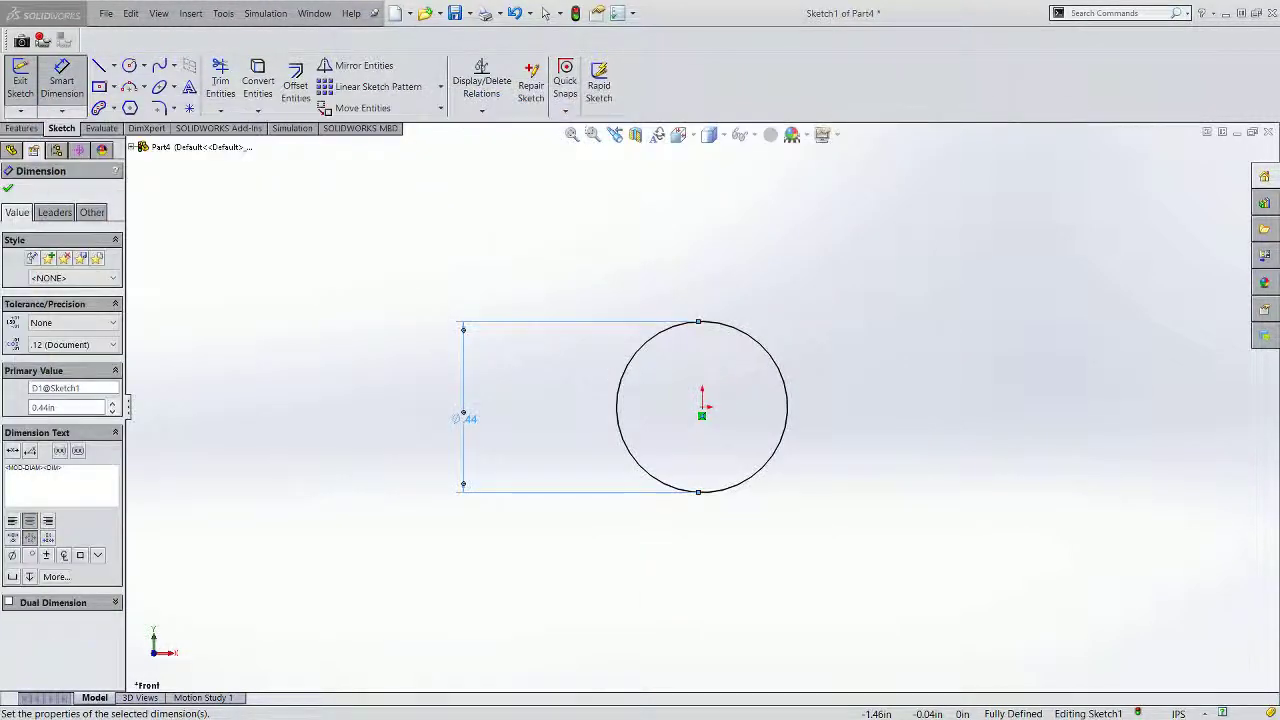
left_click(295, 88)
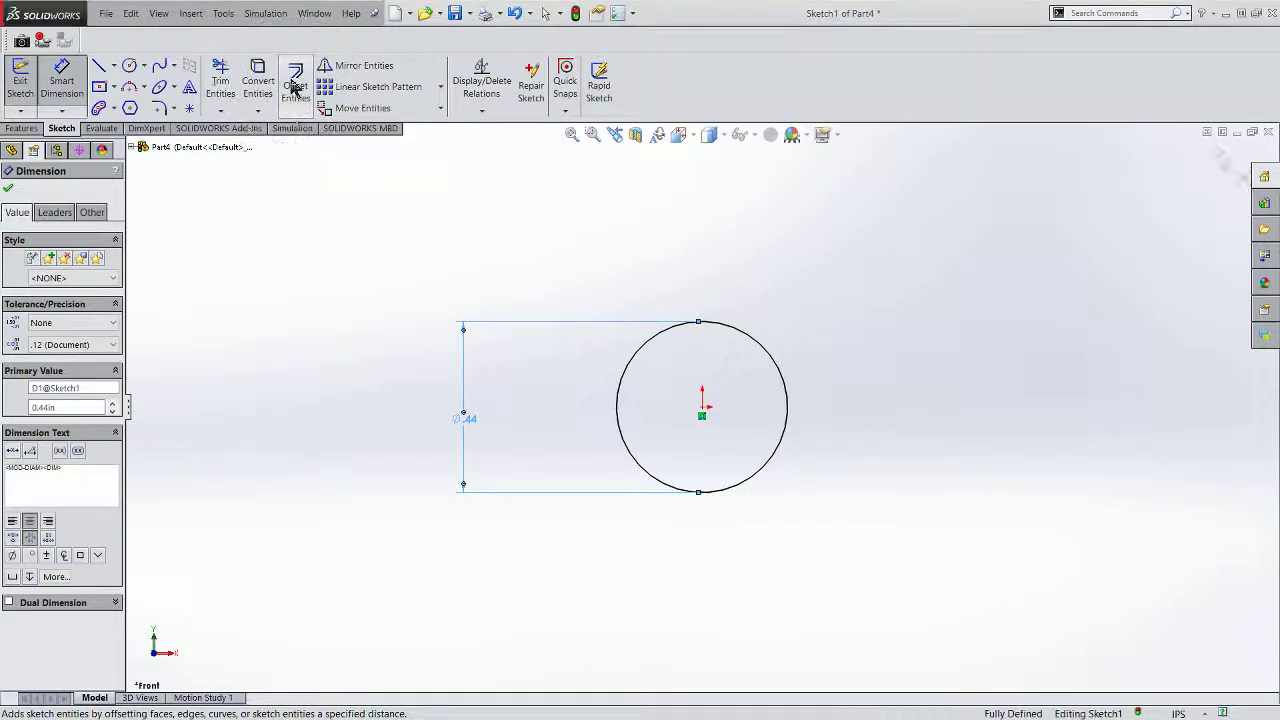
left_click(630, 372)
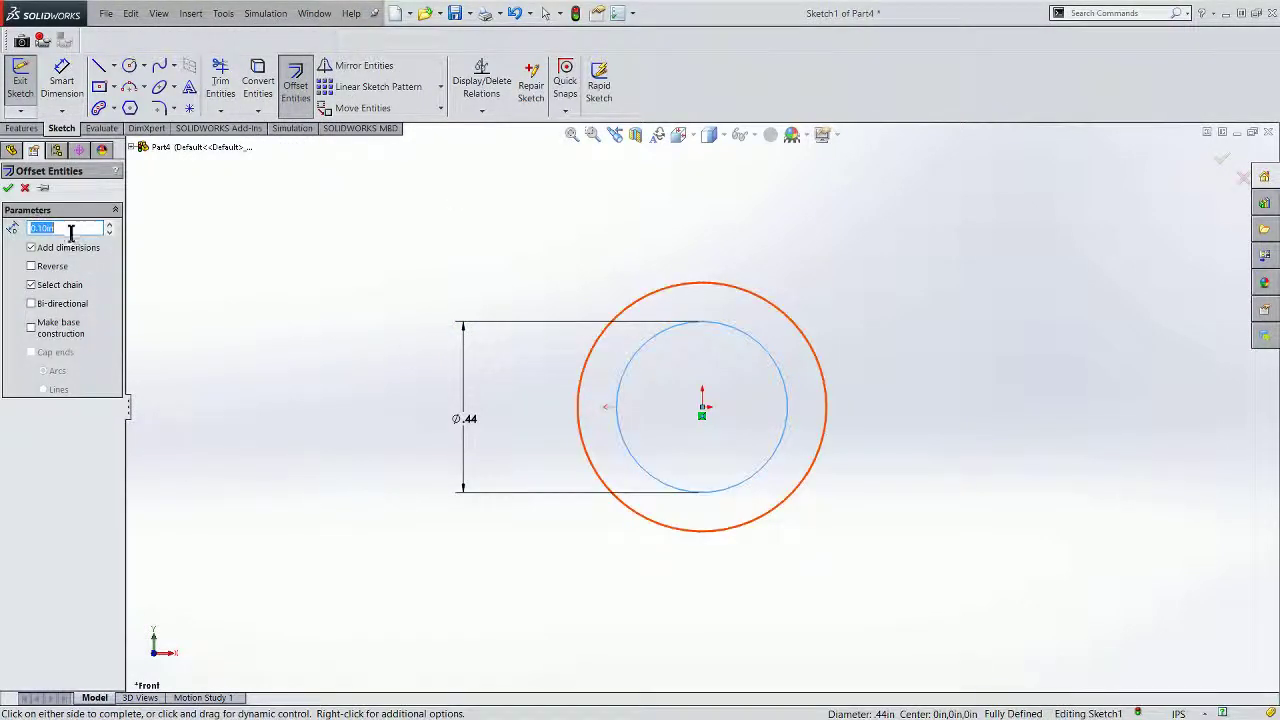
type("0.05")
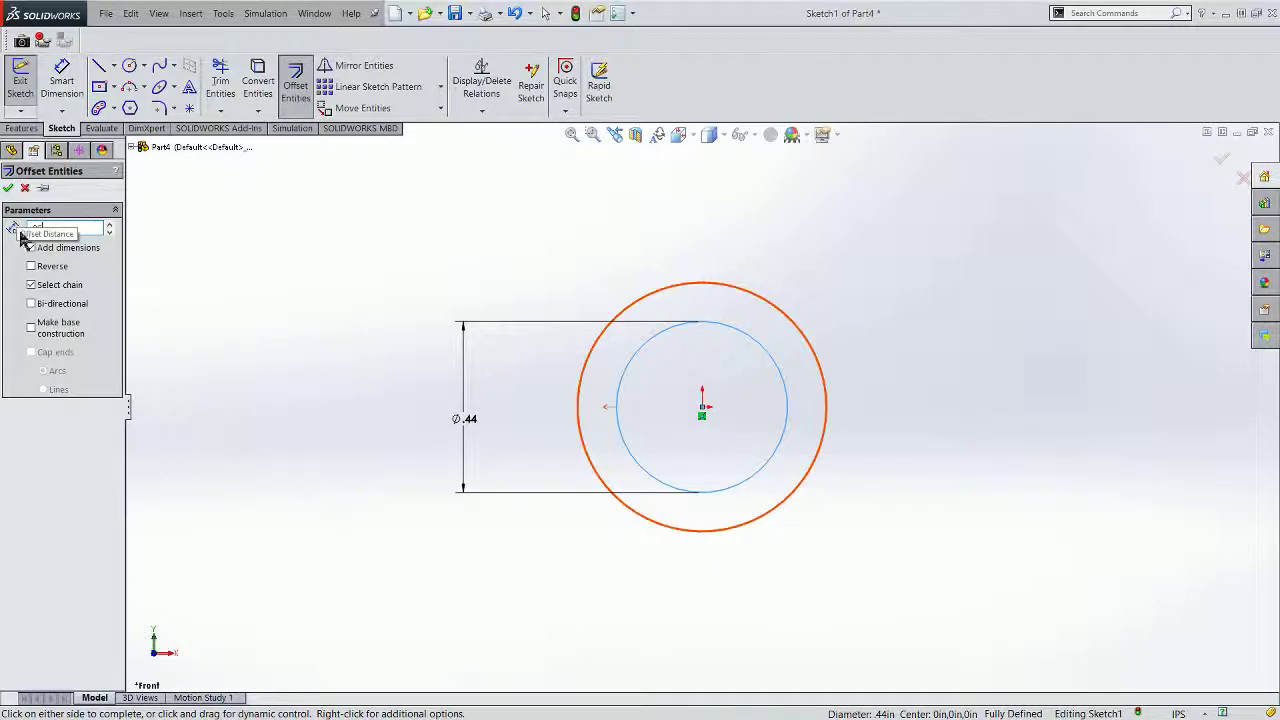
key("Return")
key("alt+Tab")
left_click_drag(400, 118, 706, 118)
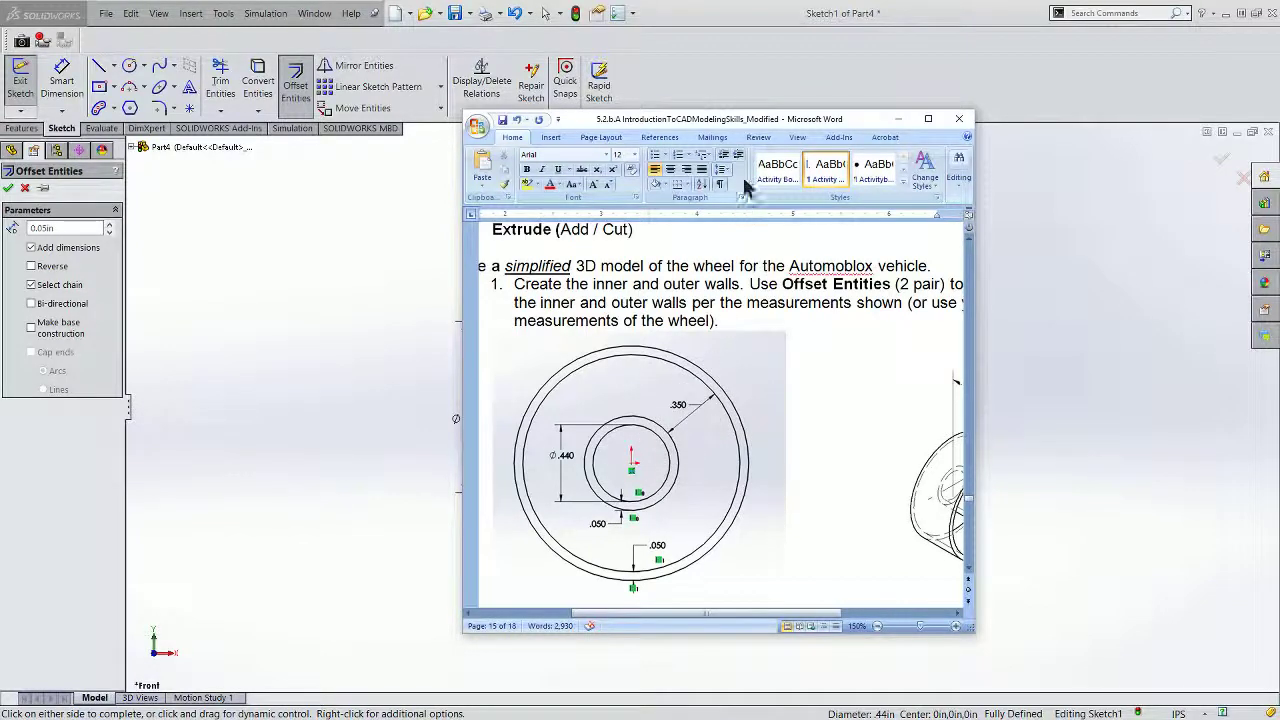
key("alt+Tab")
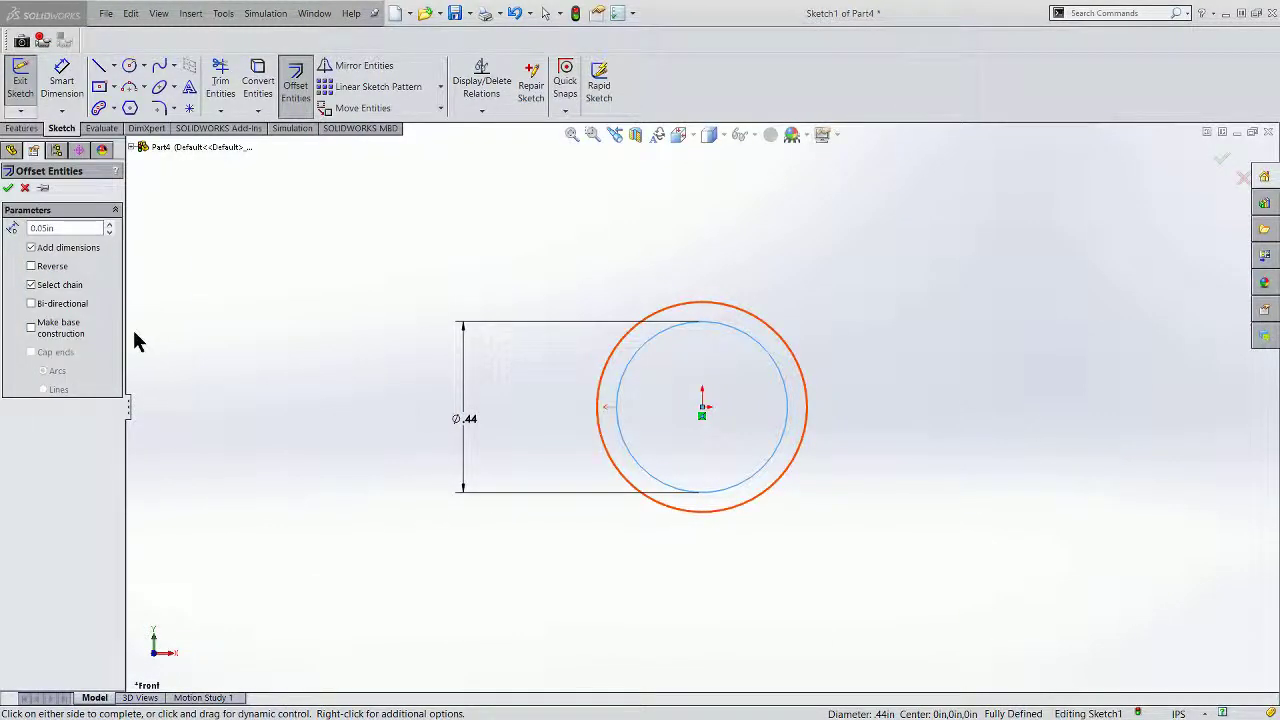
Accept the 0.05 in offset, then offset the outer circle a further 0.35 in.
left_click(9, 188)
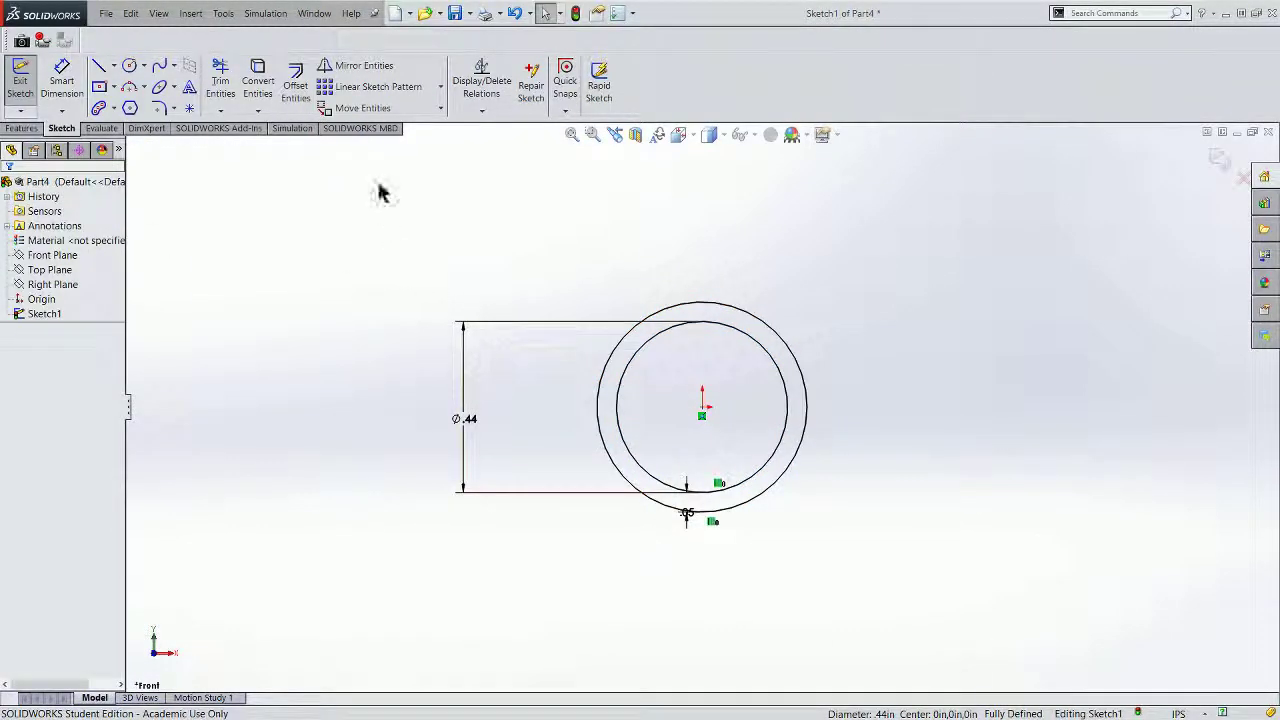
left_click(295, 85)
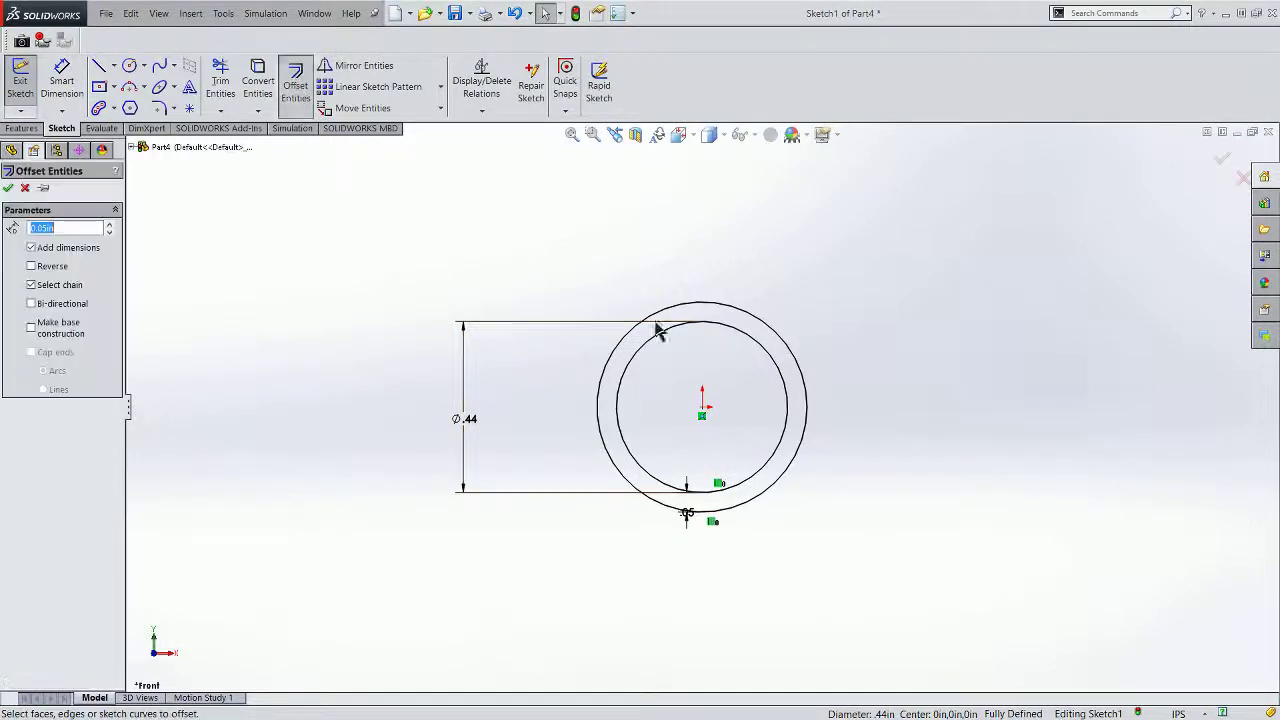
left_click(735, 312)
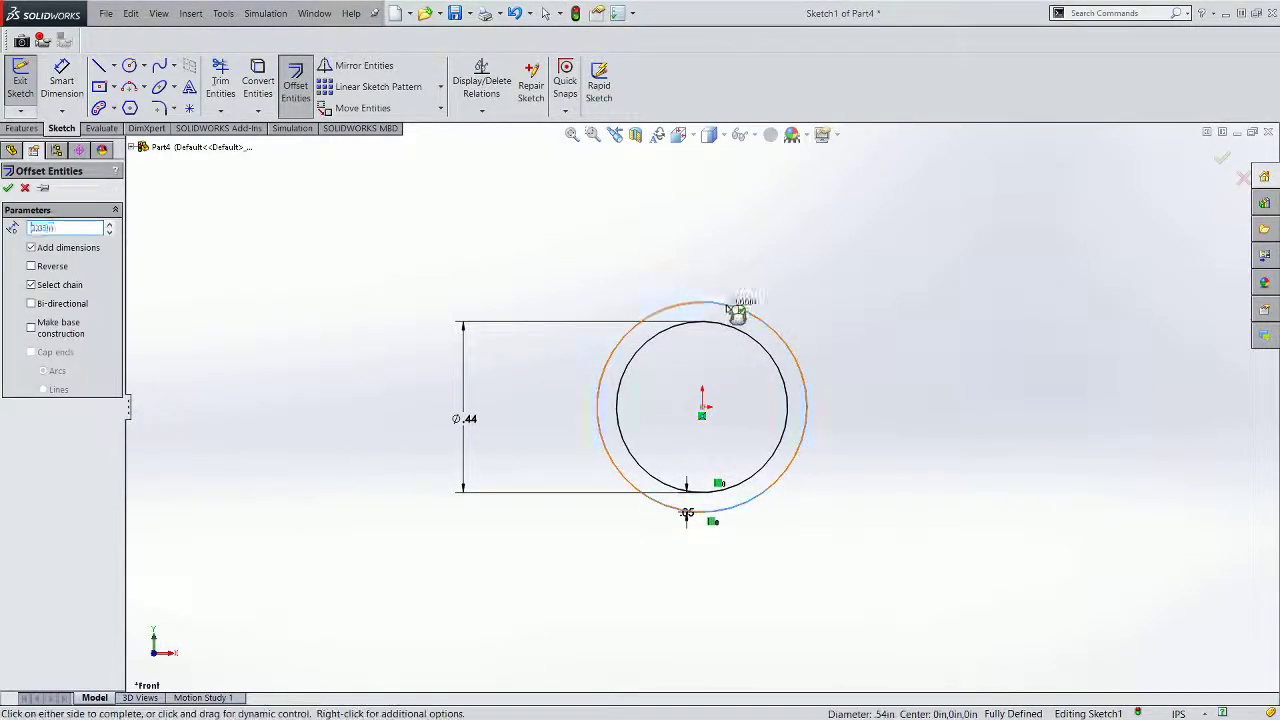
left_click(64, 228)
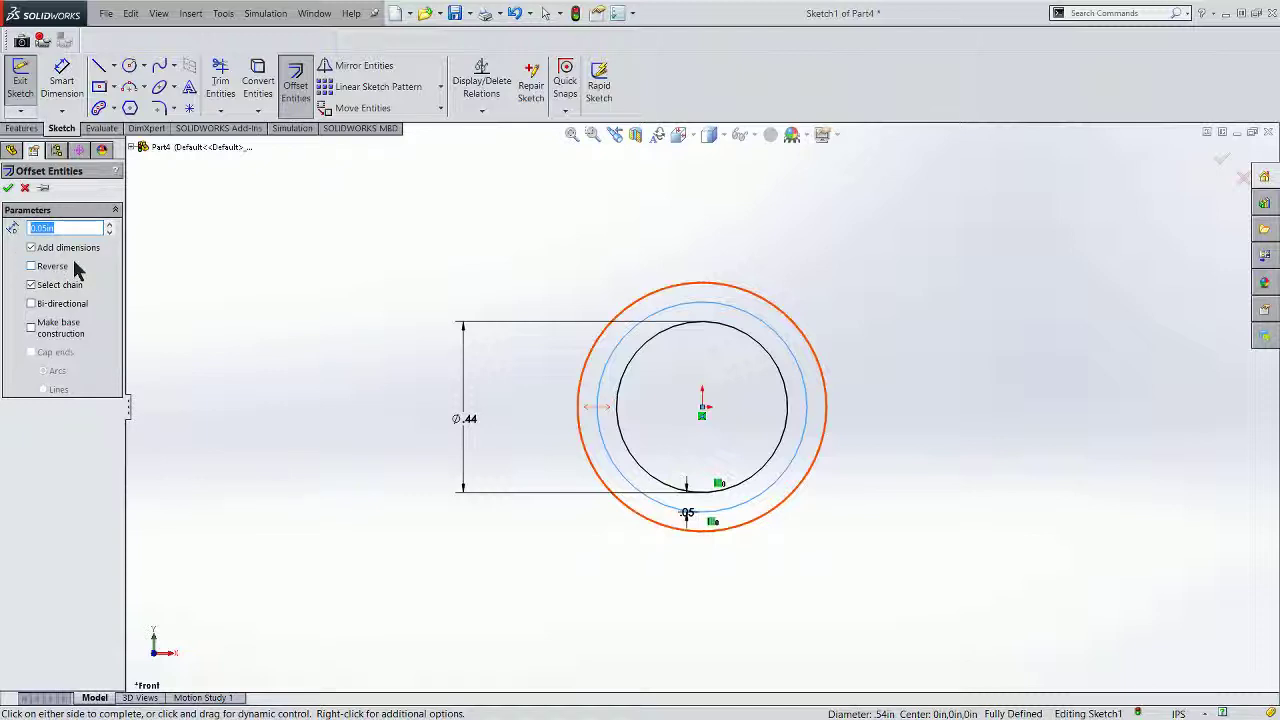
type(".35")
key("Return")
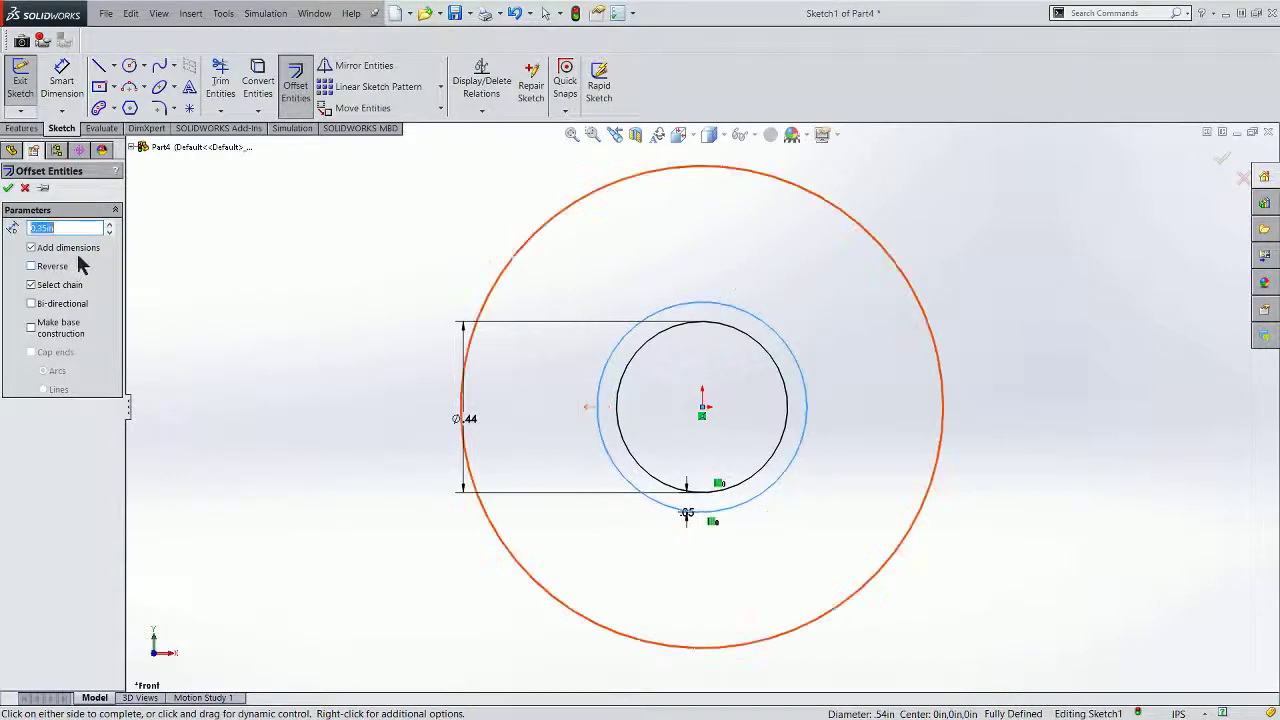
left_click(8, 187)
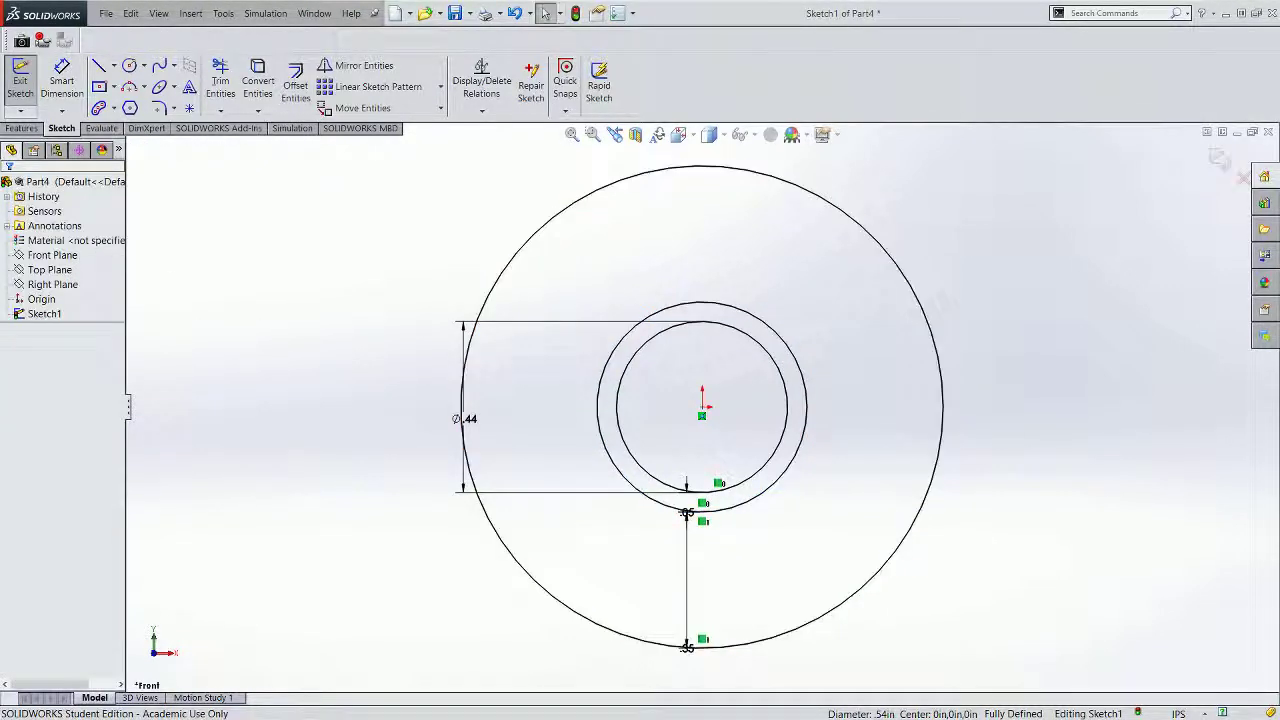
Add a final 0.05 in offset circle beyond the largest circle.
left_click(295, 85)
left_click(528, 248)
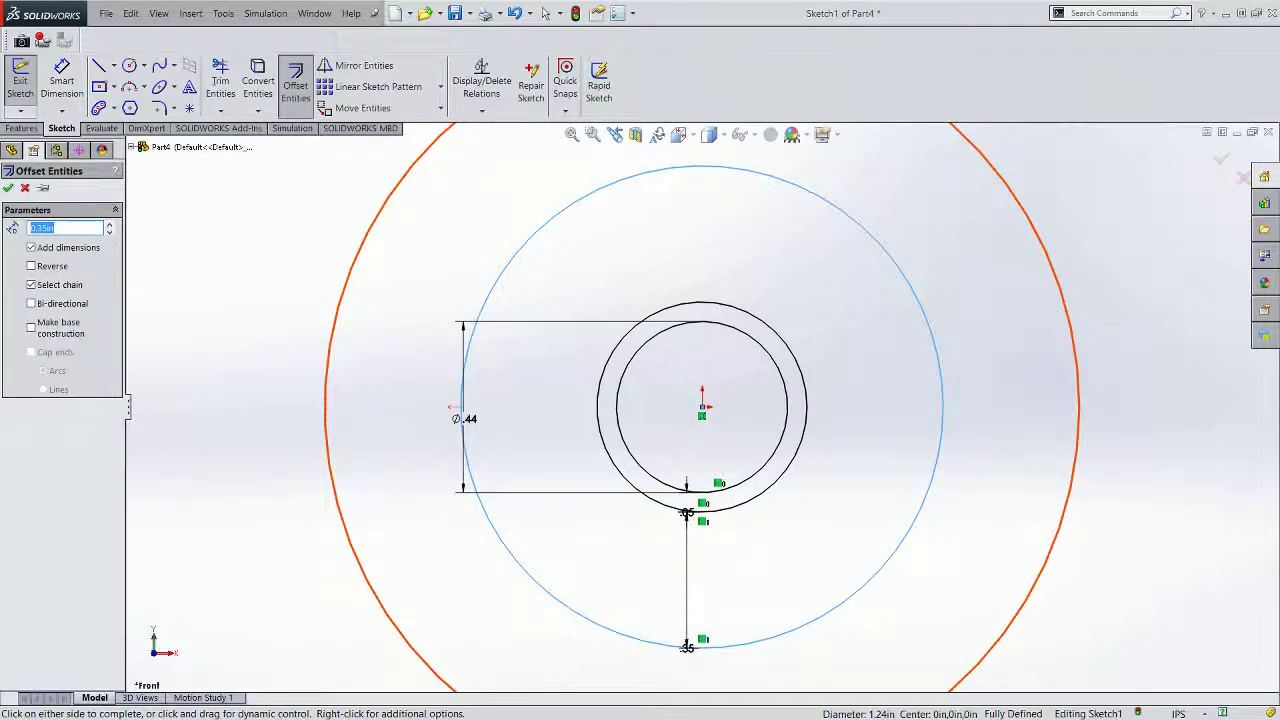
type(".05")
key("Return")
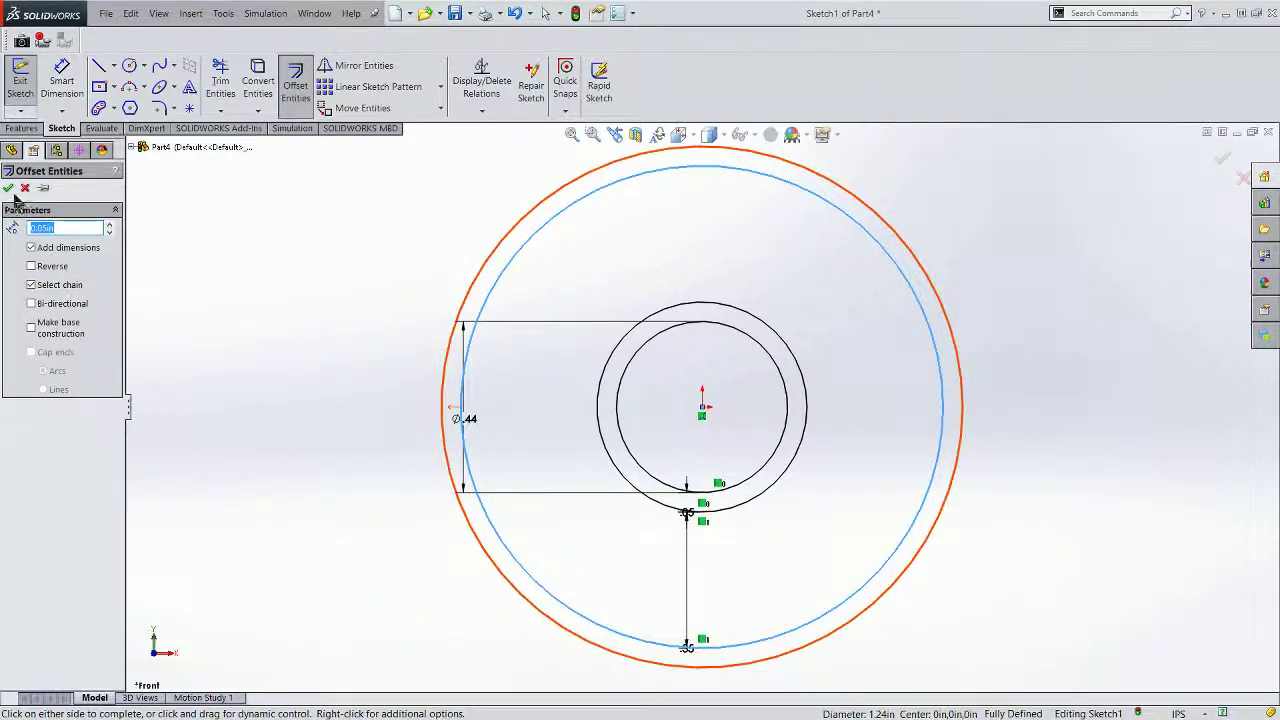
left_click(9, 188)
Add the .05 rim thickness and .35 ring spacing dimensions clear of the circles, then exit the sketch.
key("alt+Tab")
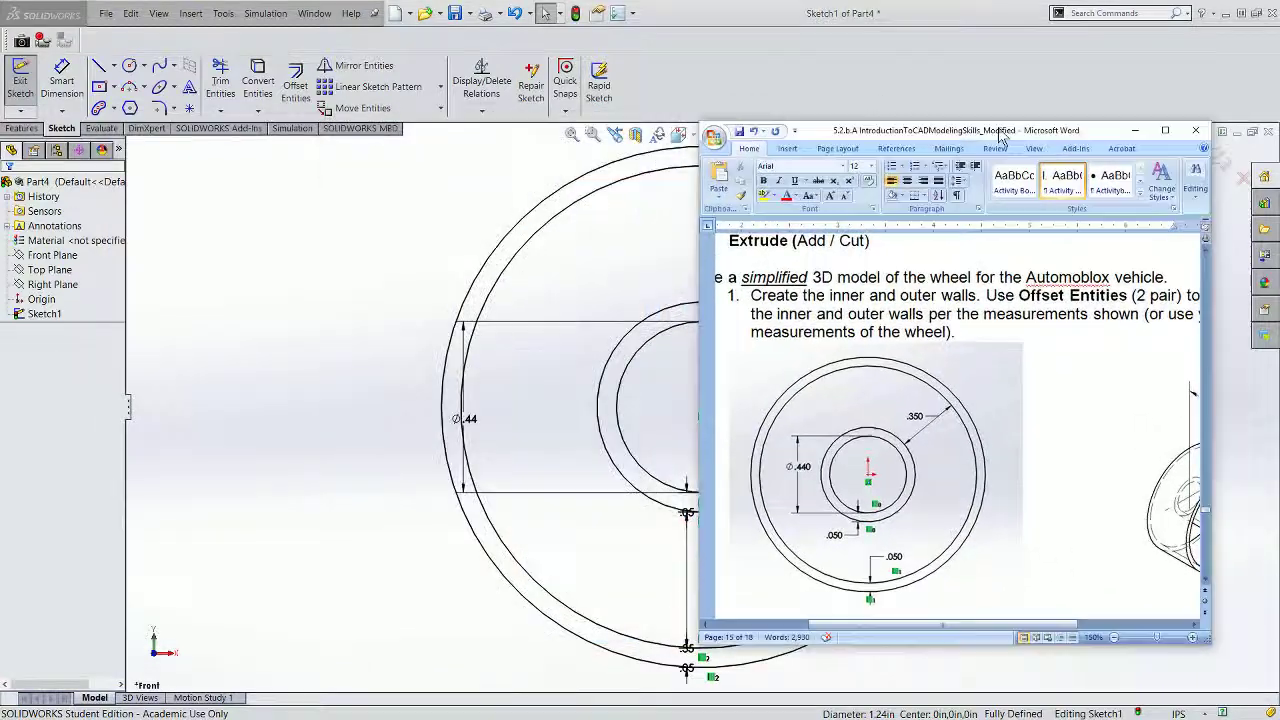
left_click_drag(1002, 136, 432, 120)
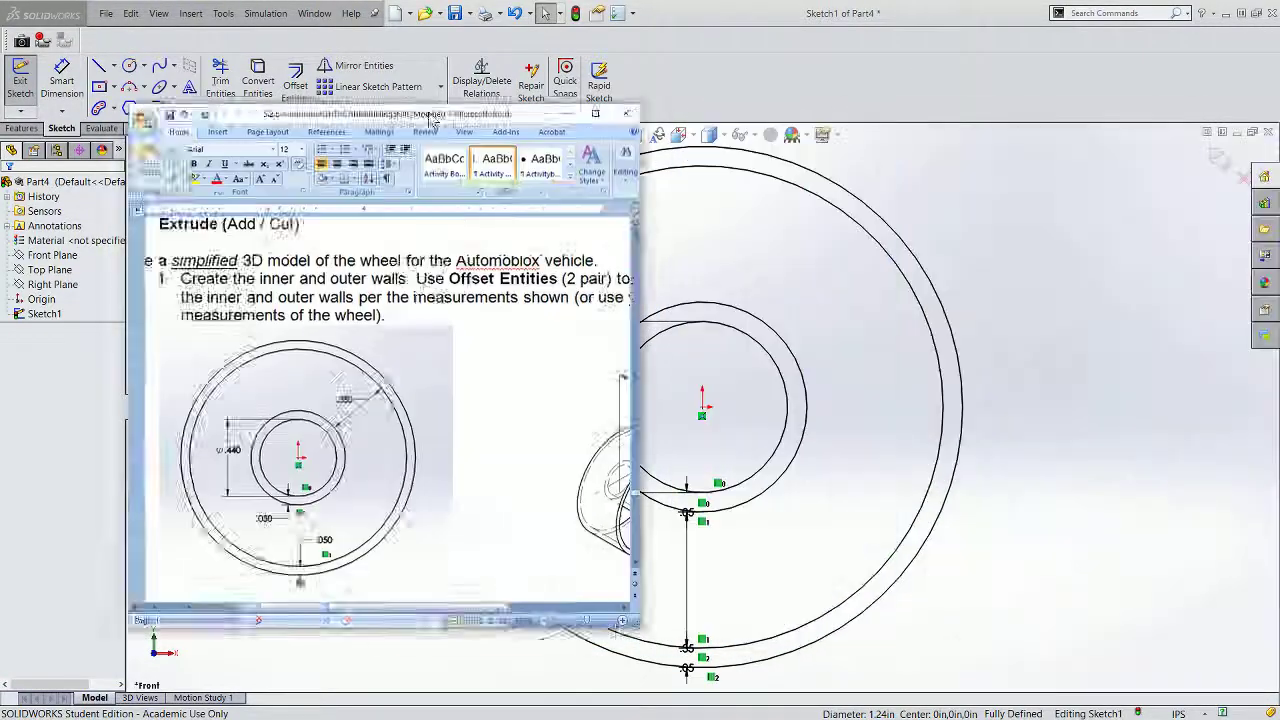
left_click_drag(468, 425, 527, 413)
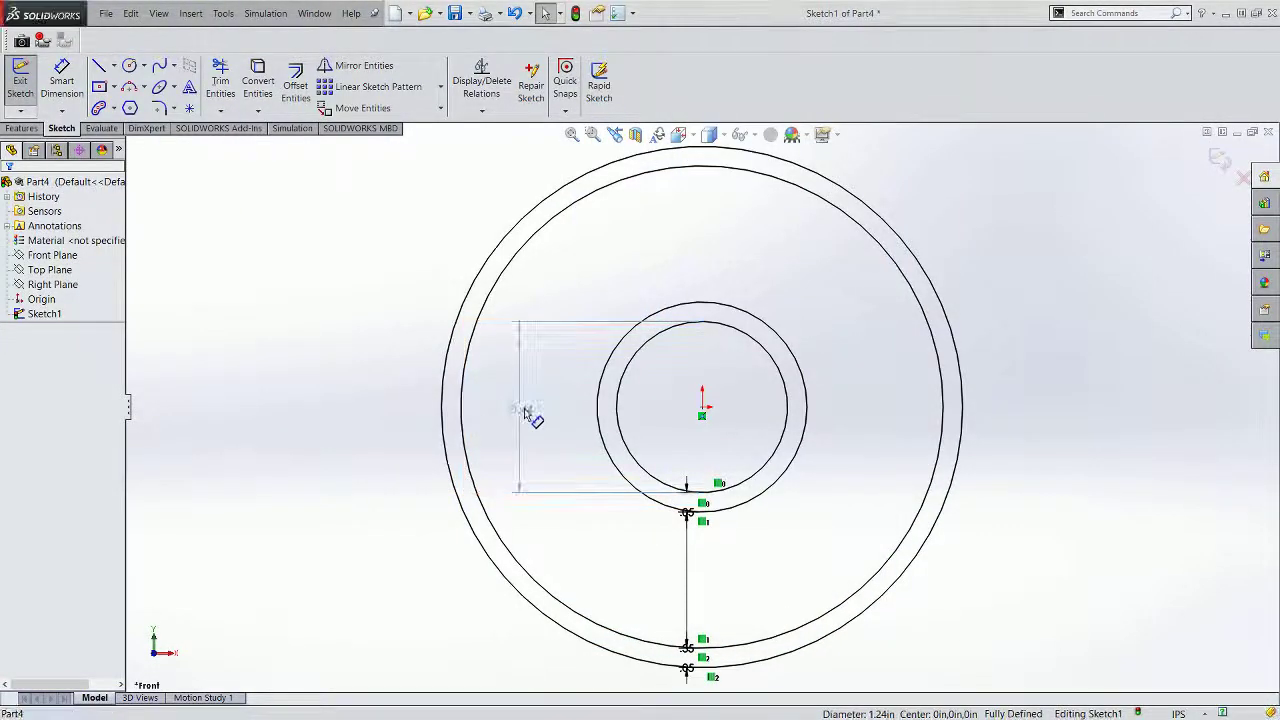
left_click(527, 413)
left_click(702, 492)
left_click(694, 514)
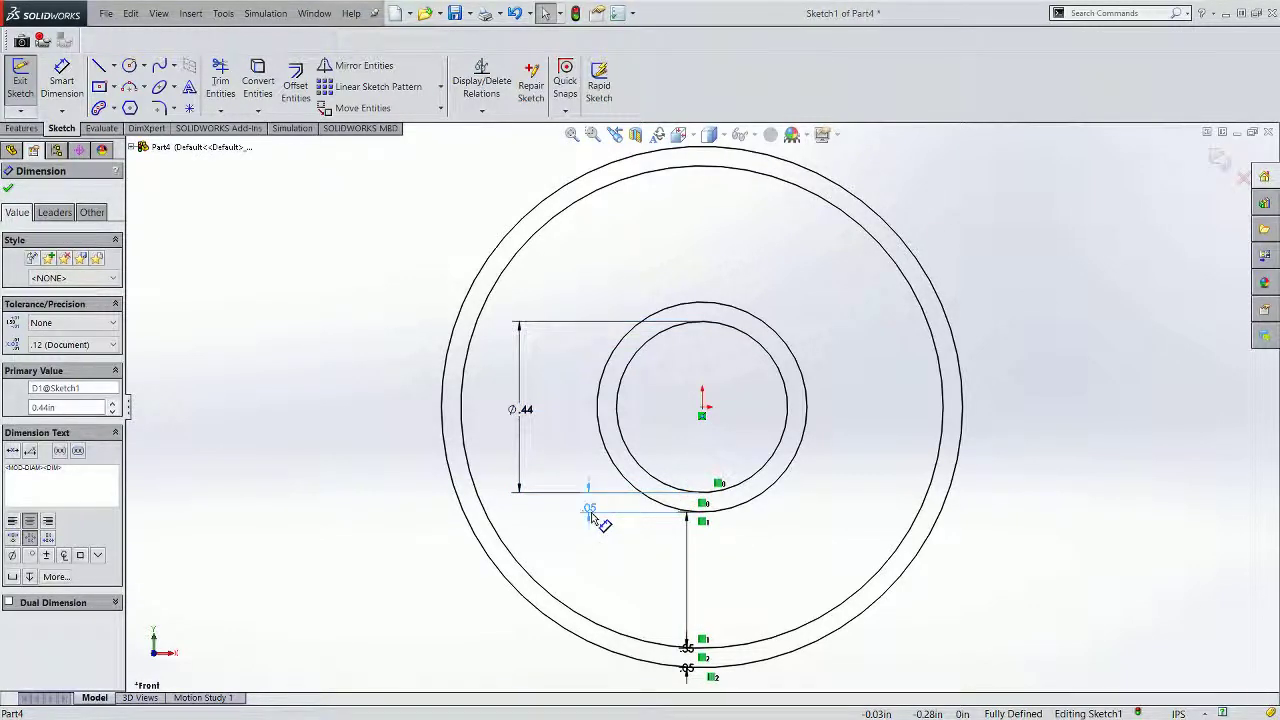
left_click(590, 512)
left_click_drag(687, 648, 745, 603)
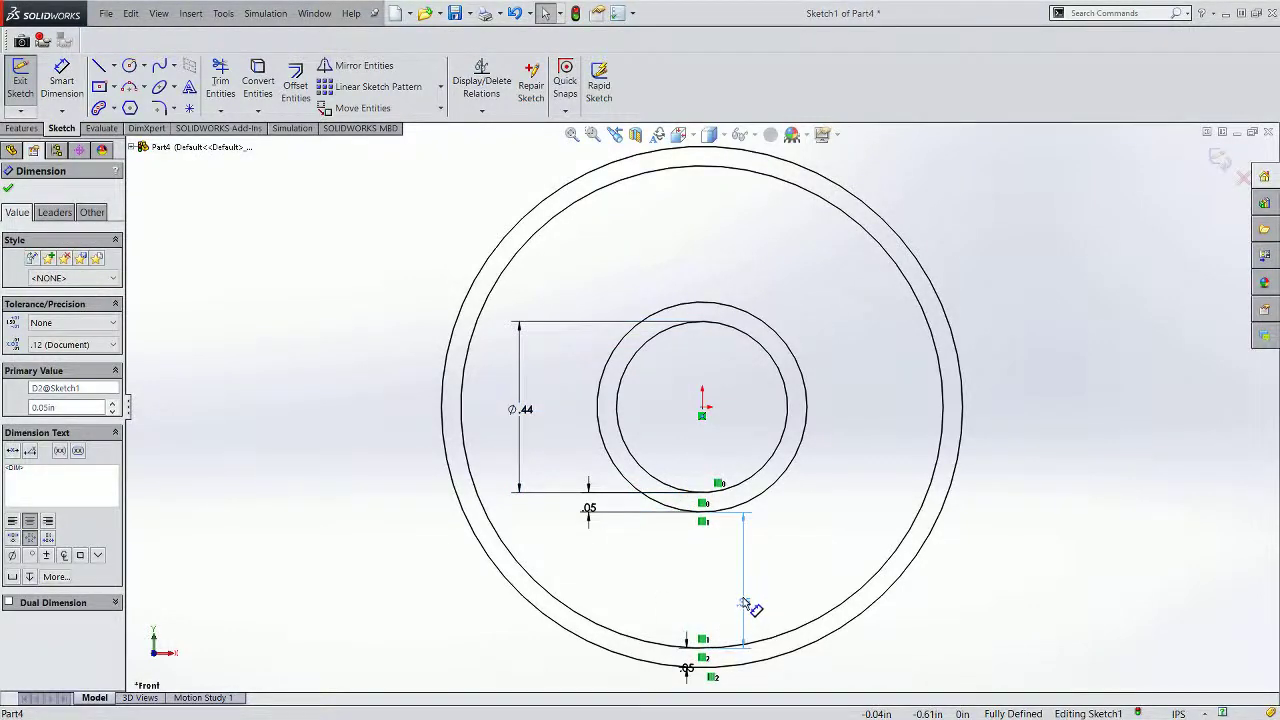
left_click(745, 603)
left_click_drag(690, 670, 541, 665)
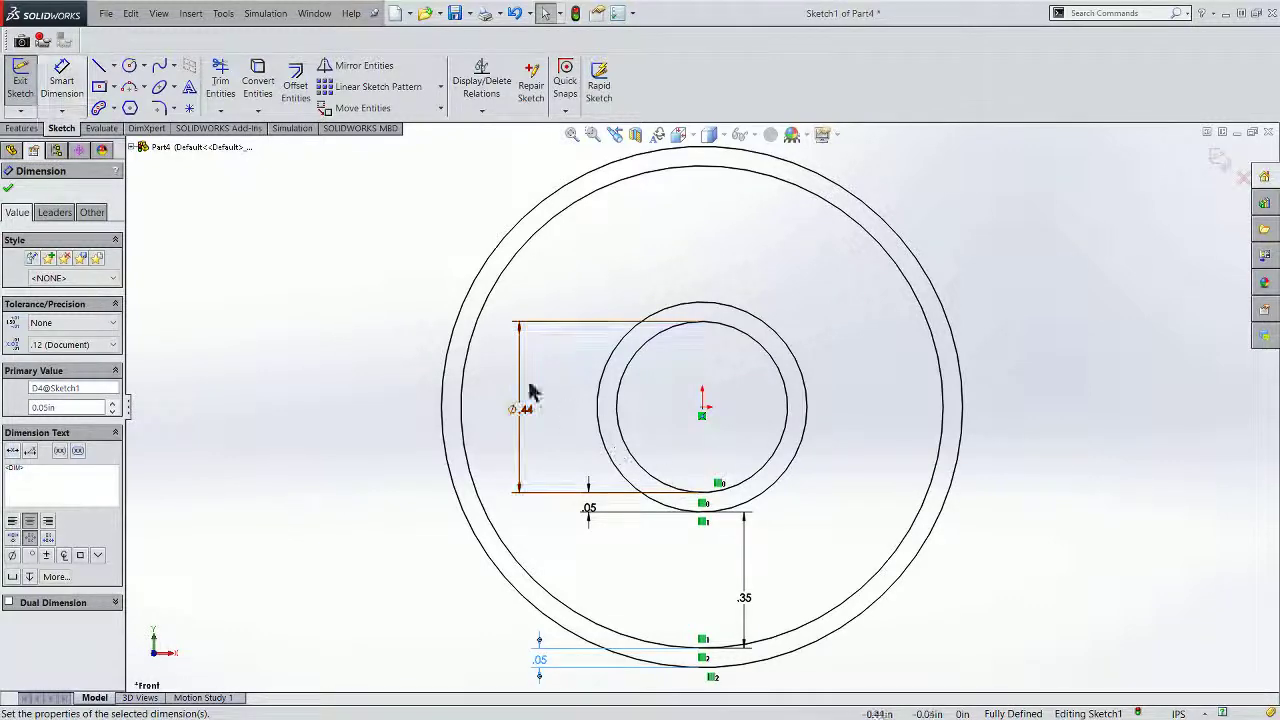
left_click(20, 80)
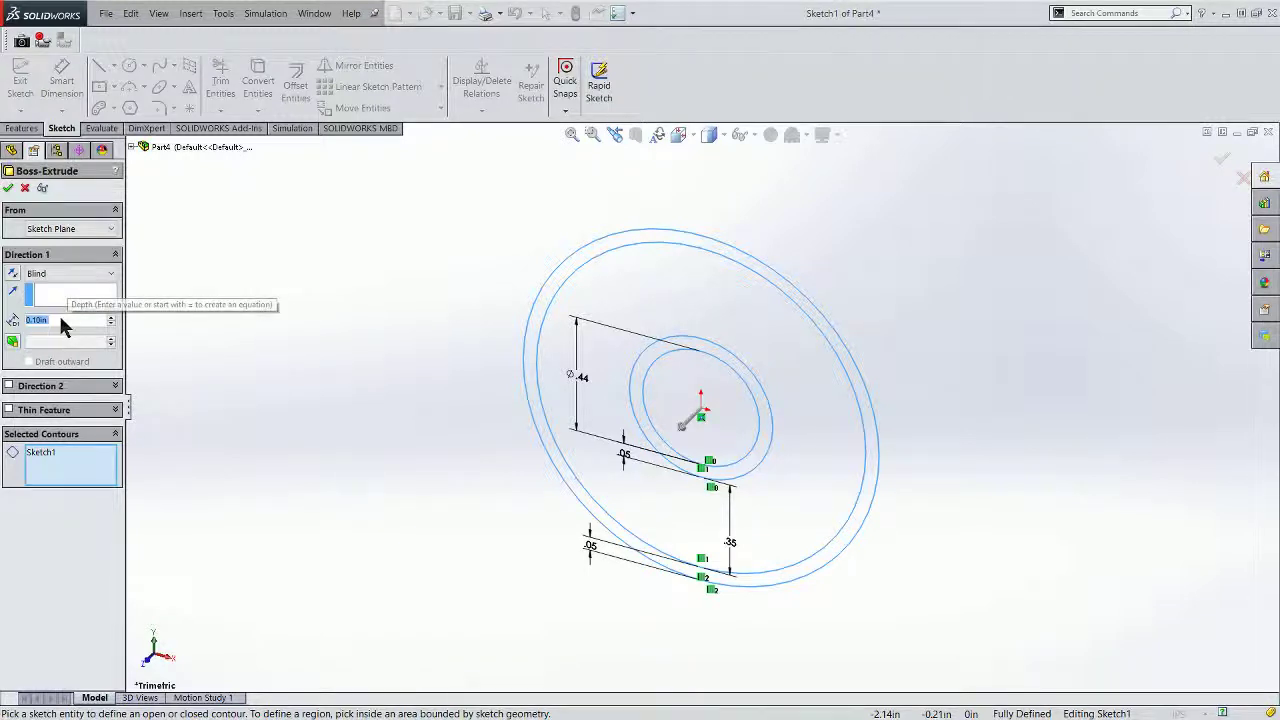
Extrude only the inner and outer ring regions 0.57 in, leaving the gap between them unselected.
type("57")
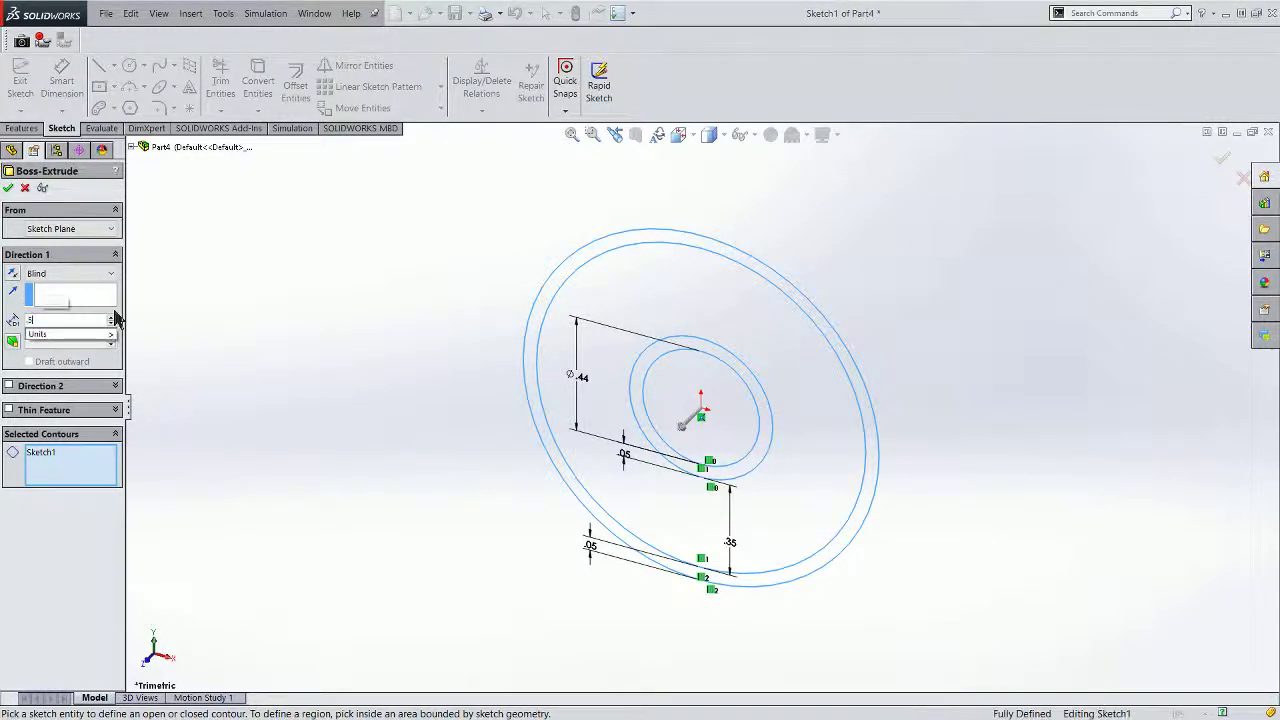
left_click(72, 460)
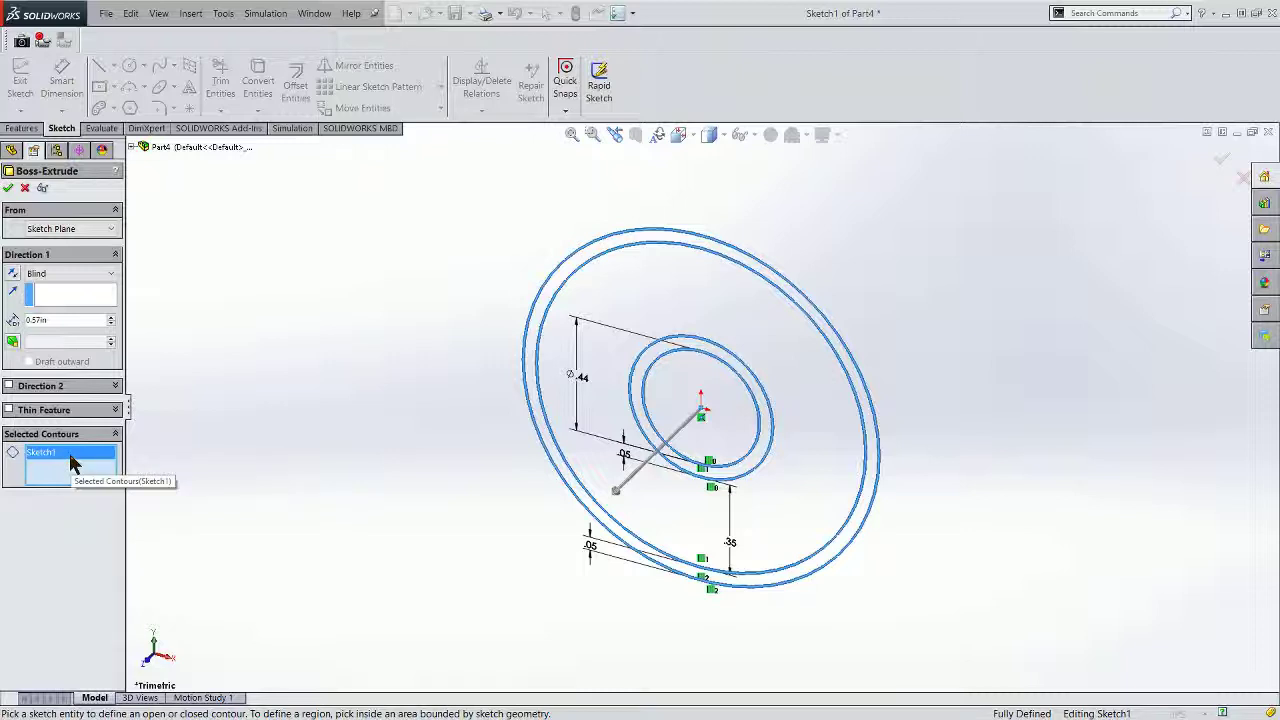
right_click(72, 460)
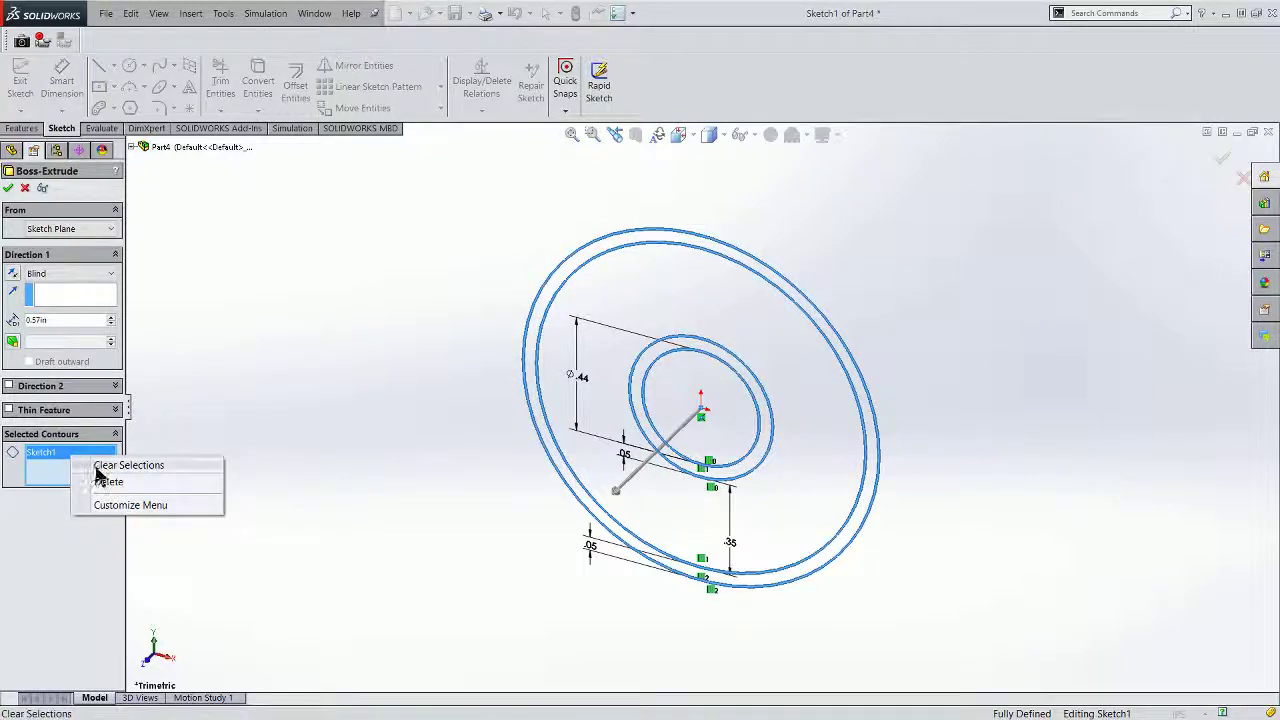
left_click(97, 466)
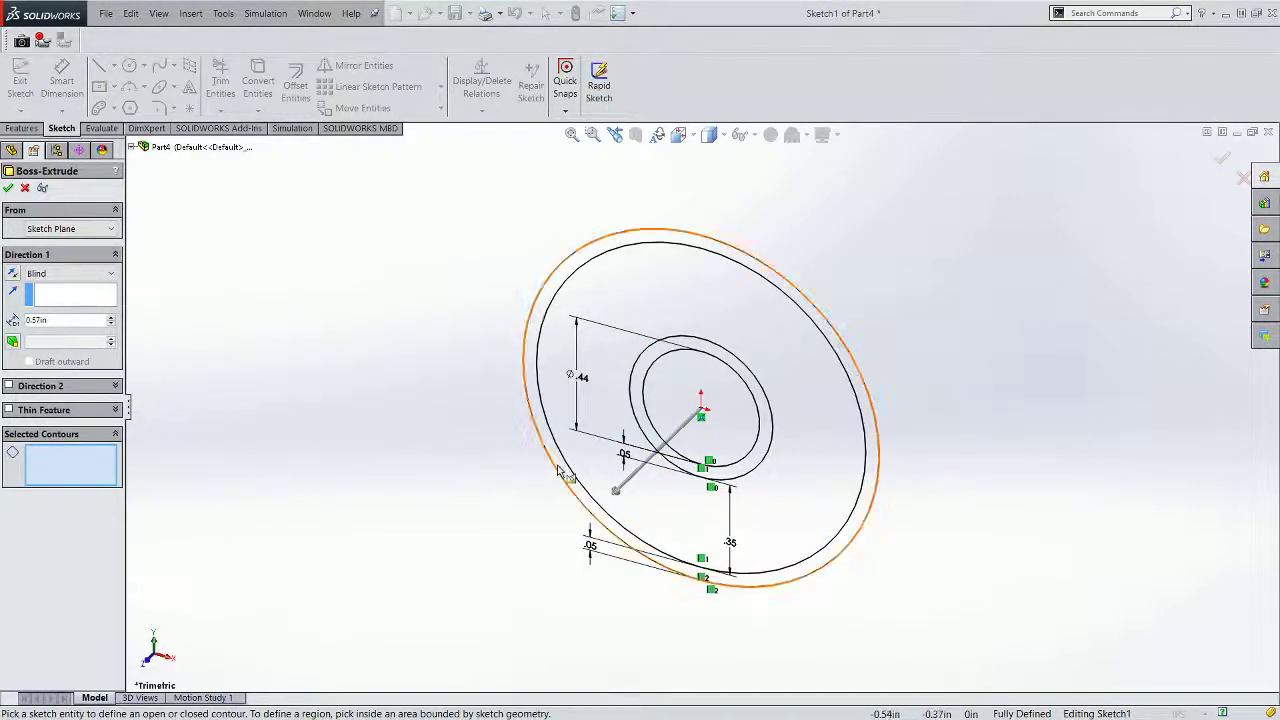
left_click(657, 441)
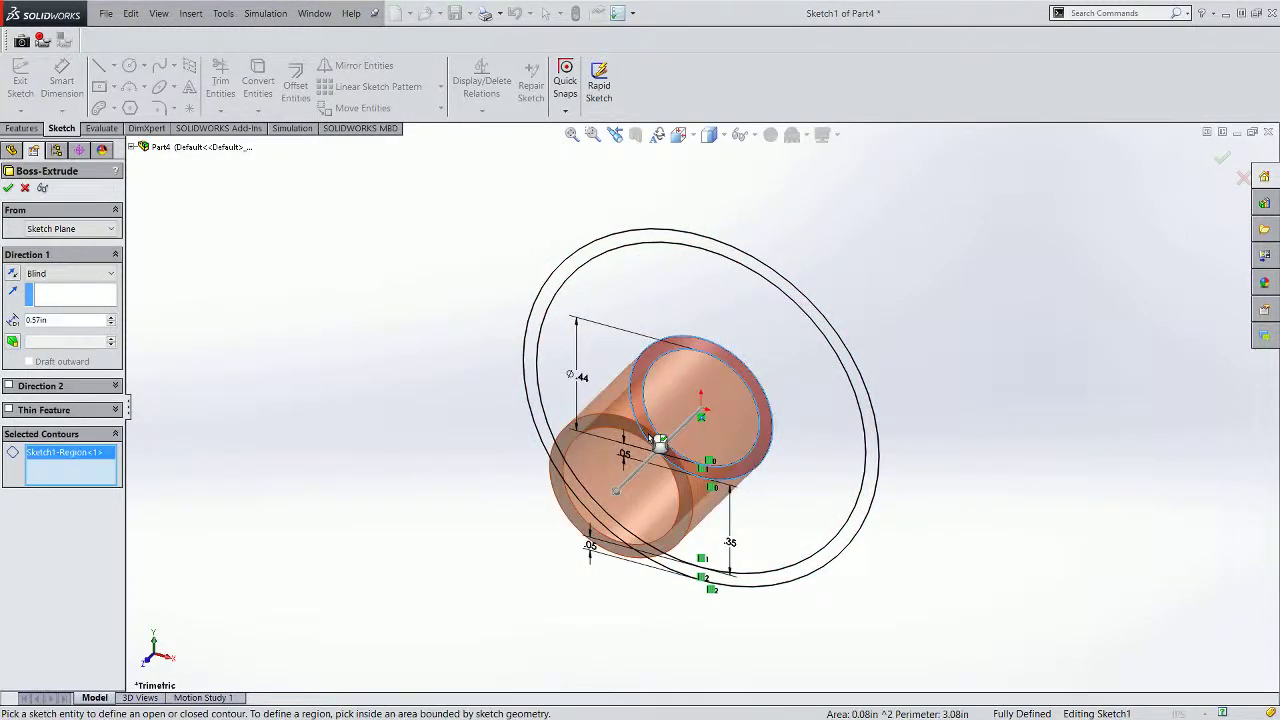
left_click(540, 406)
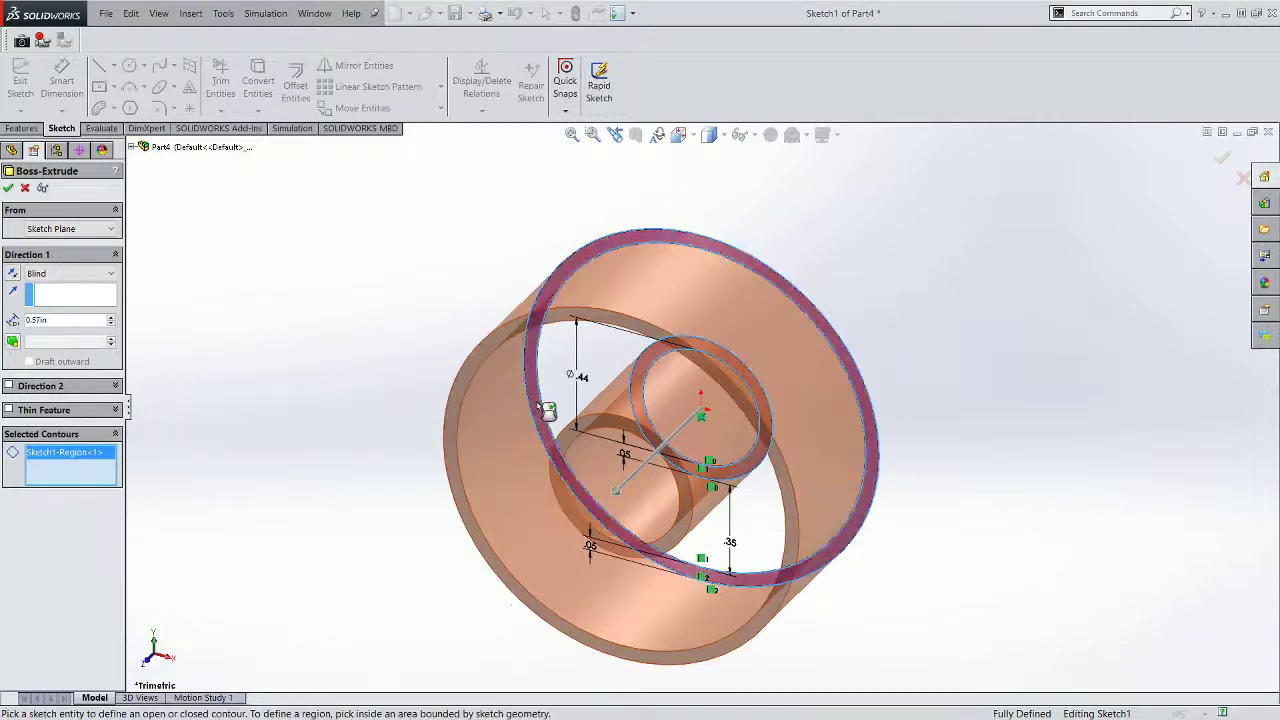
left_click(586, 386)
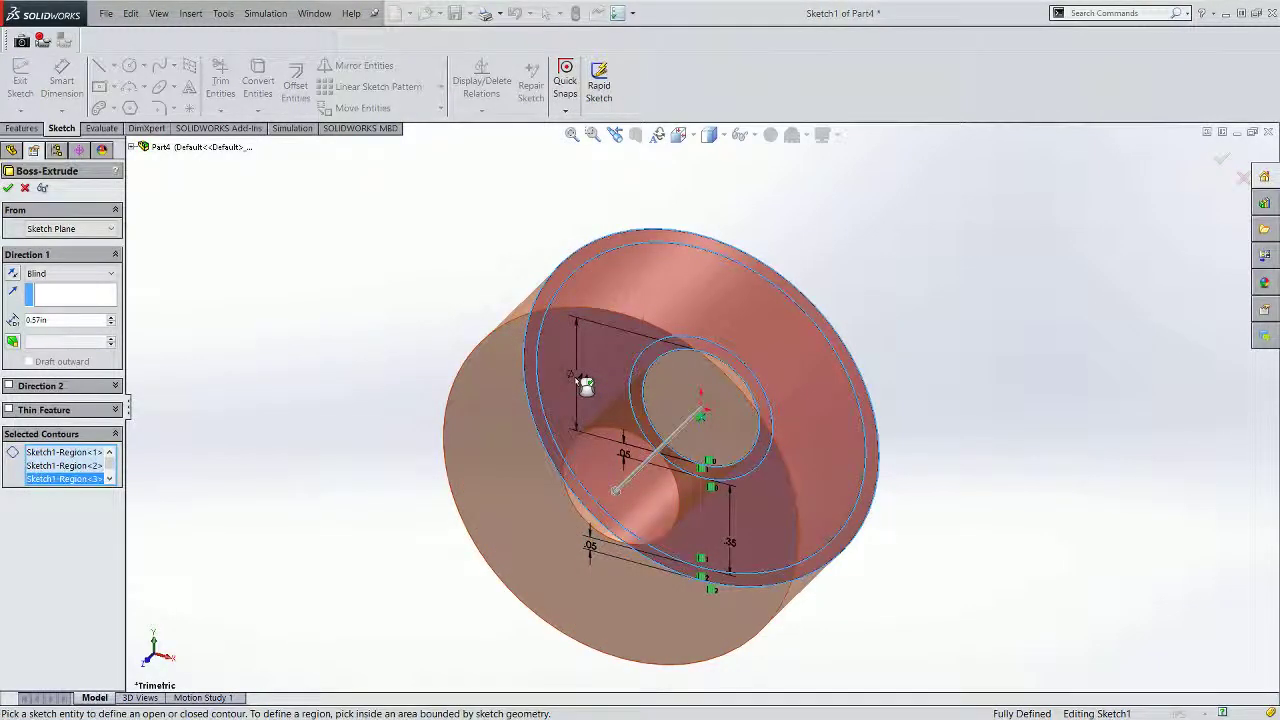
left_click(586, 386)
left_click(587, 387)
left_click(588, 388)
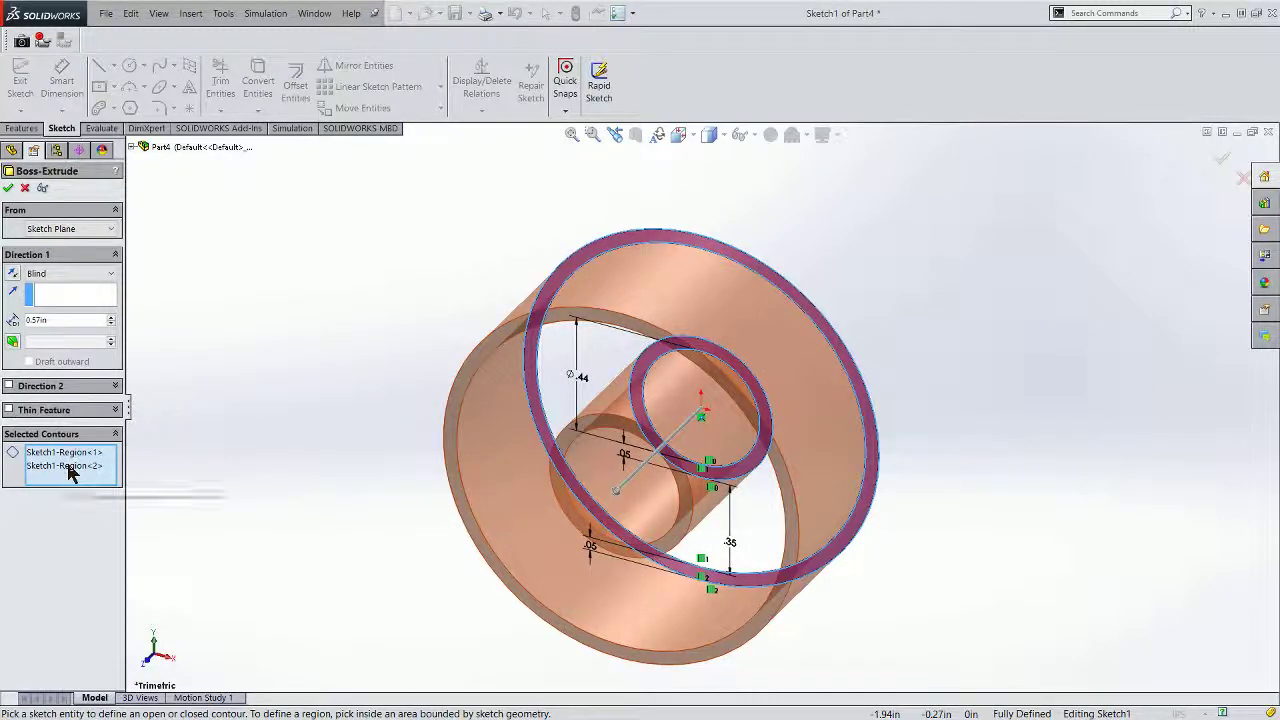
left_click(10, 188)
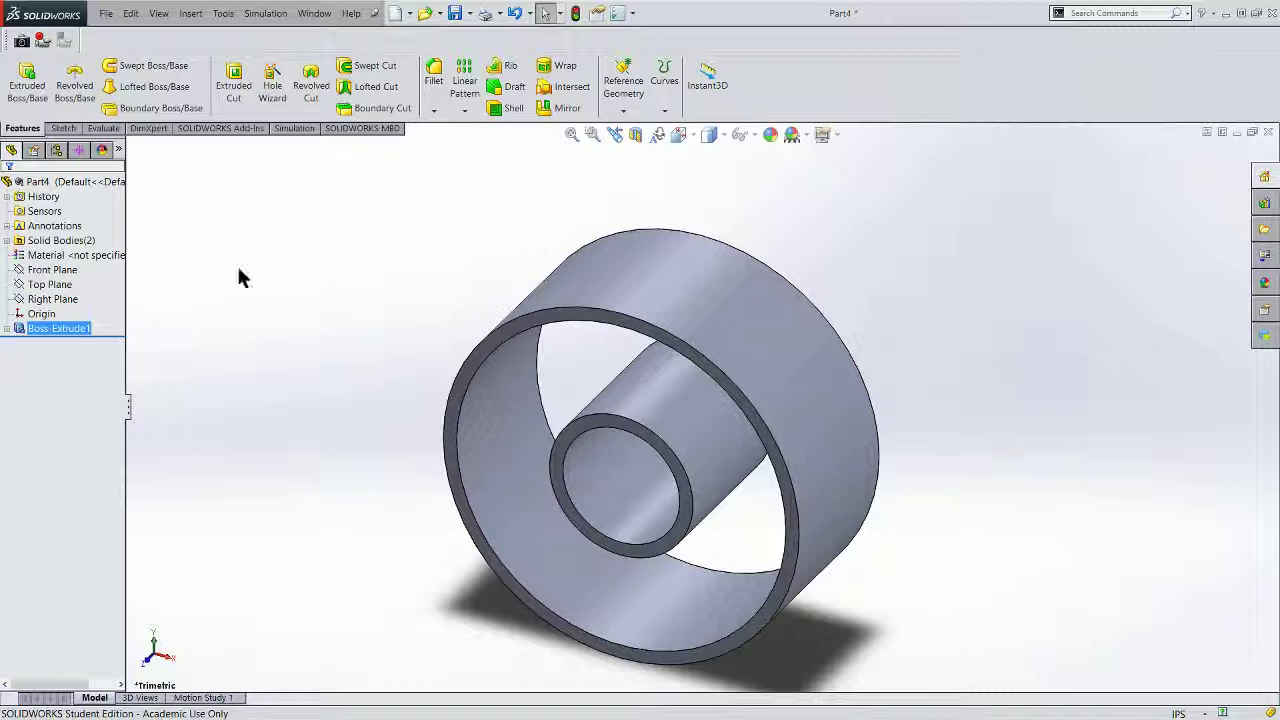
Start a new Extruded Boss/Base sketched on the front face of the outer ring.
left_click(27, 88)
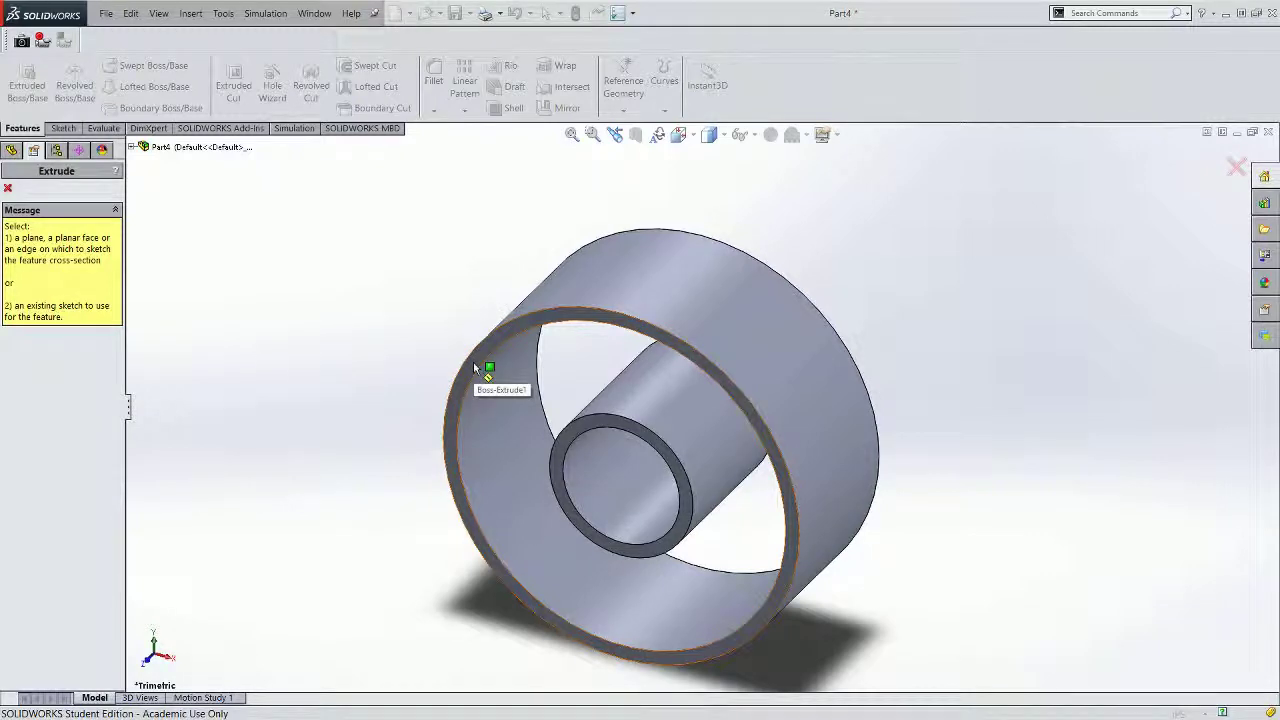
left_click(474, 368)
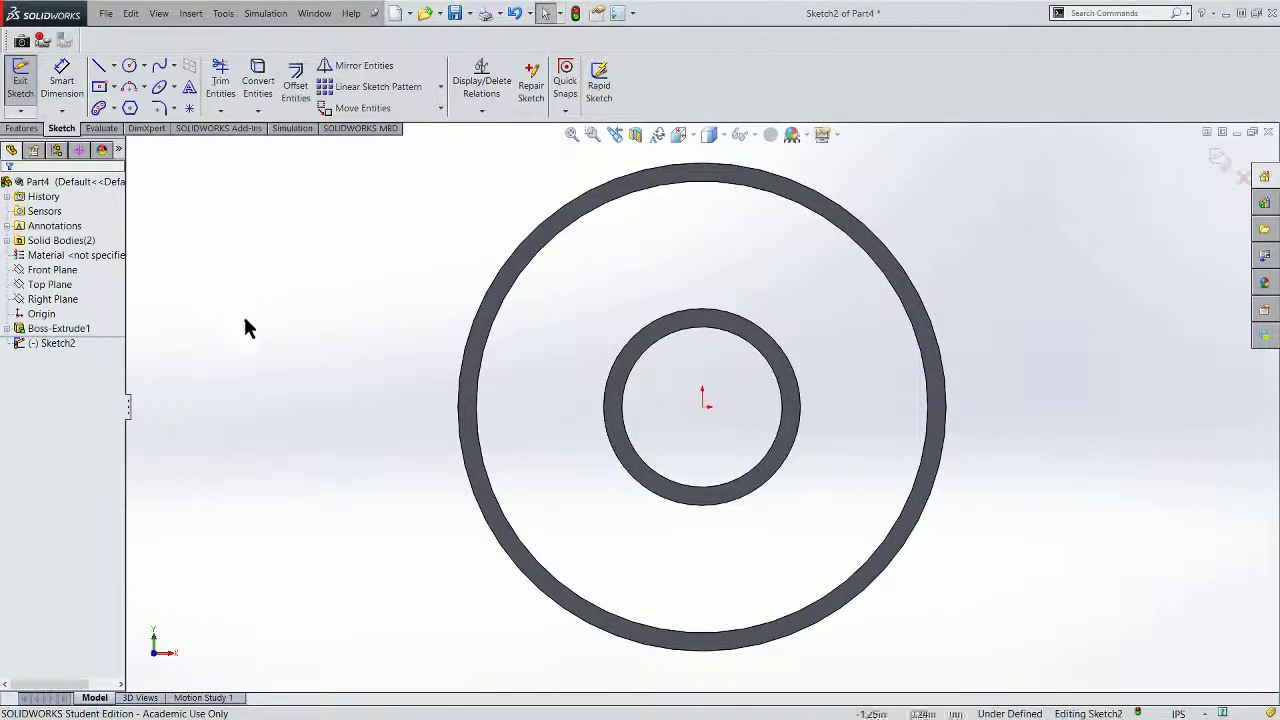
left_click(258, 113)
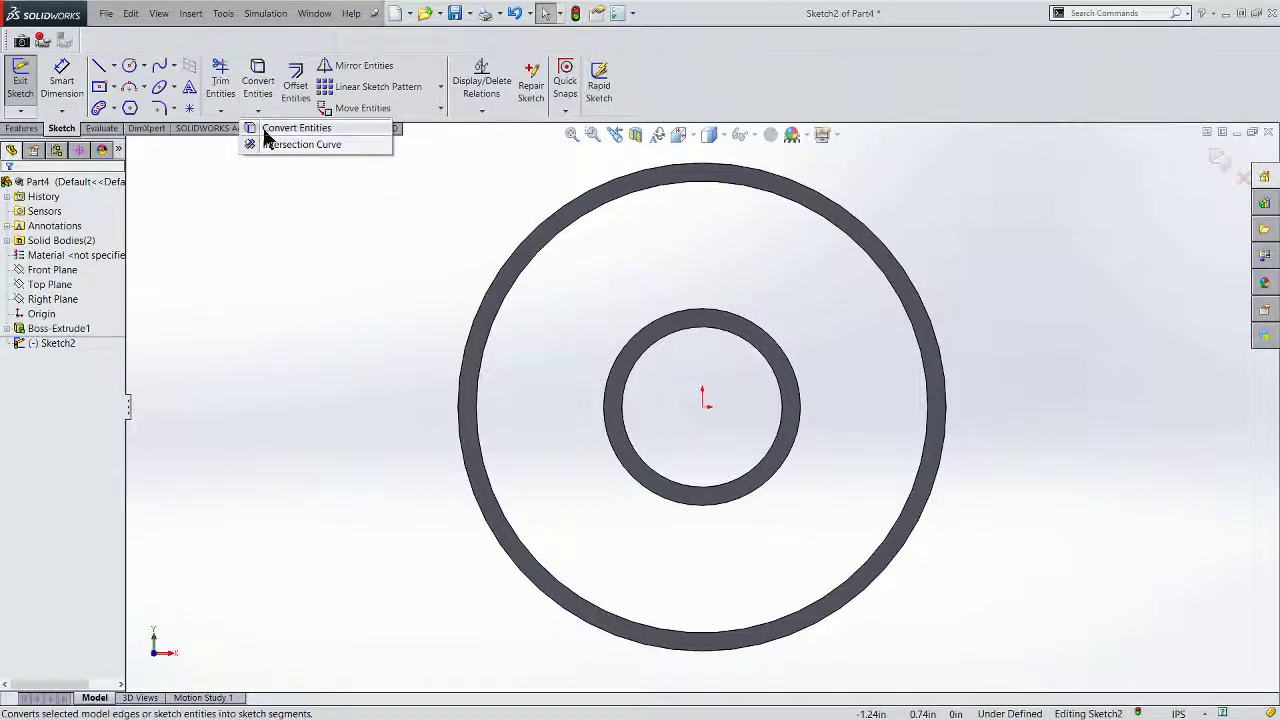
Convert the outer and inner ring edges into circles in Sketch2.
left_click(290, 128)
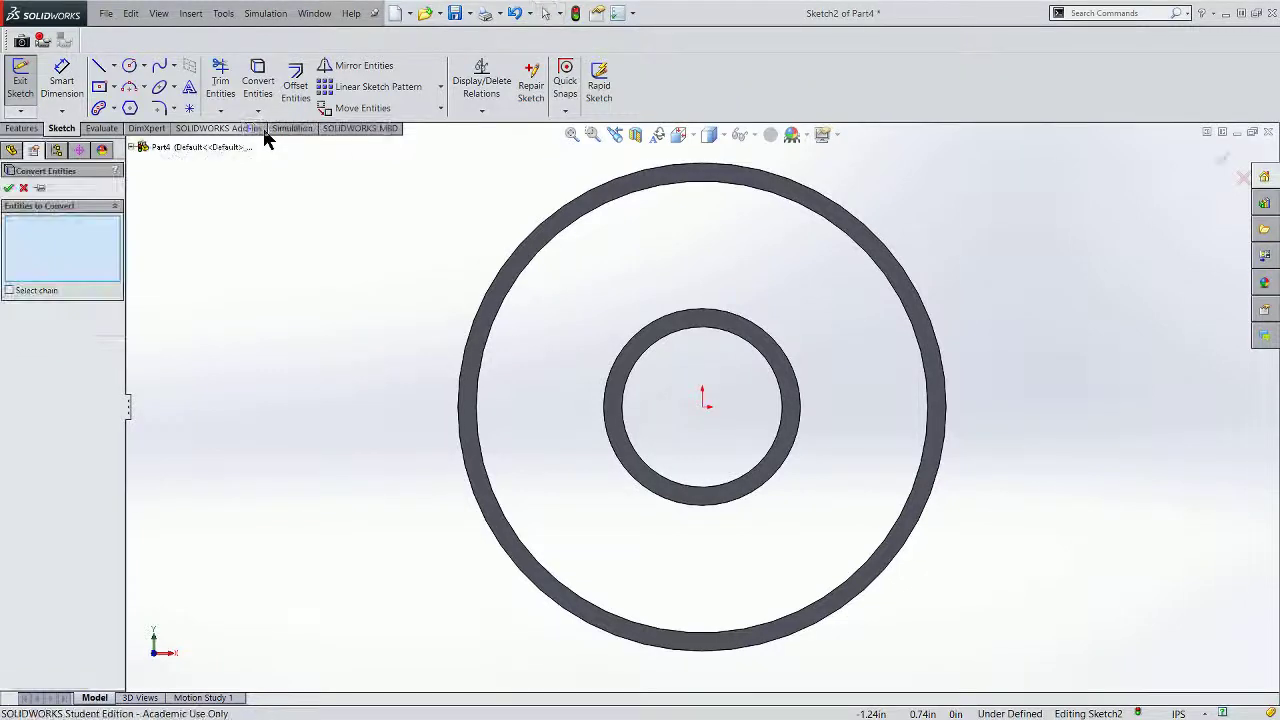
left_click(530, 268)
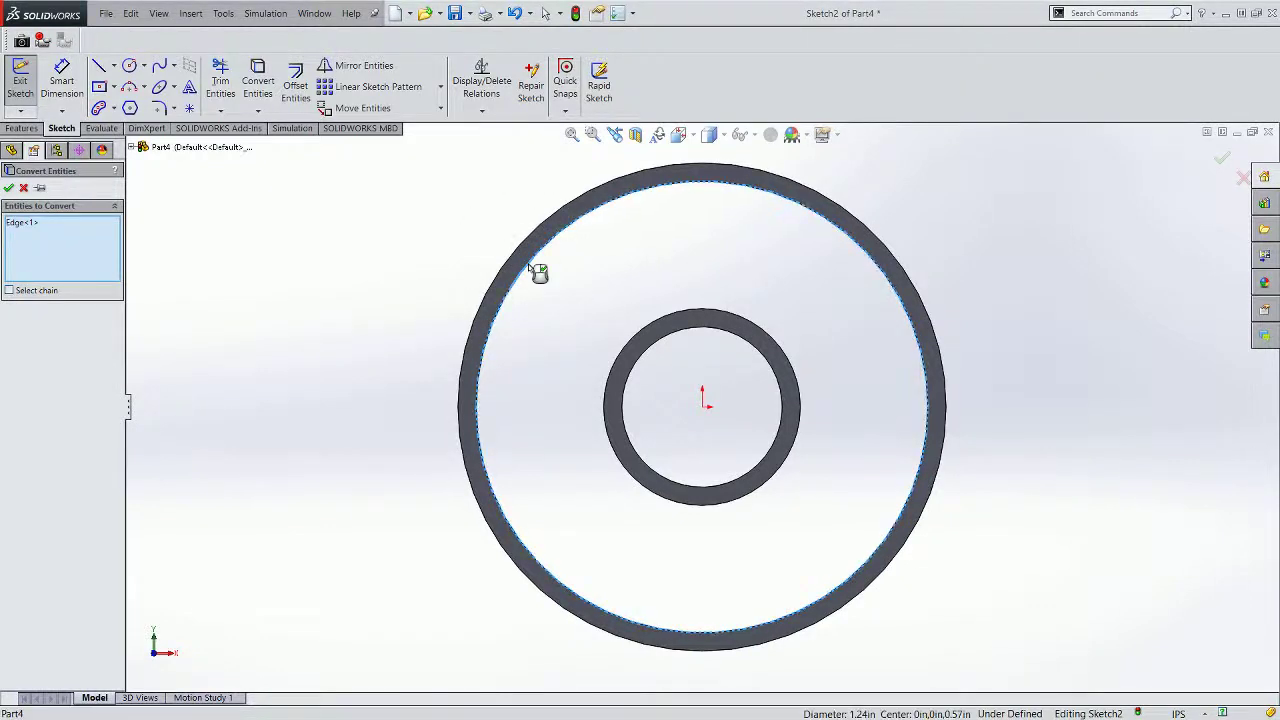
left_click(623, 414)
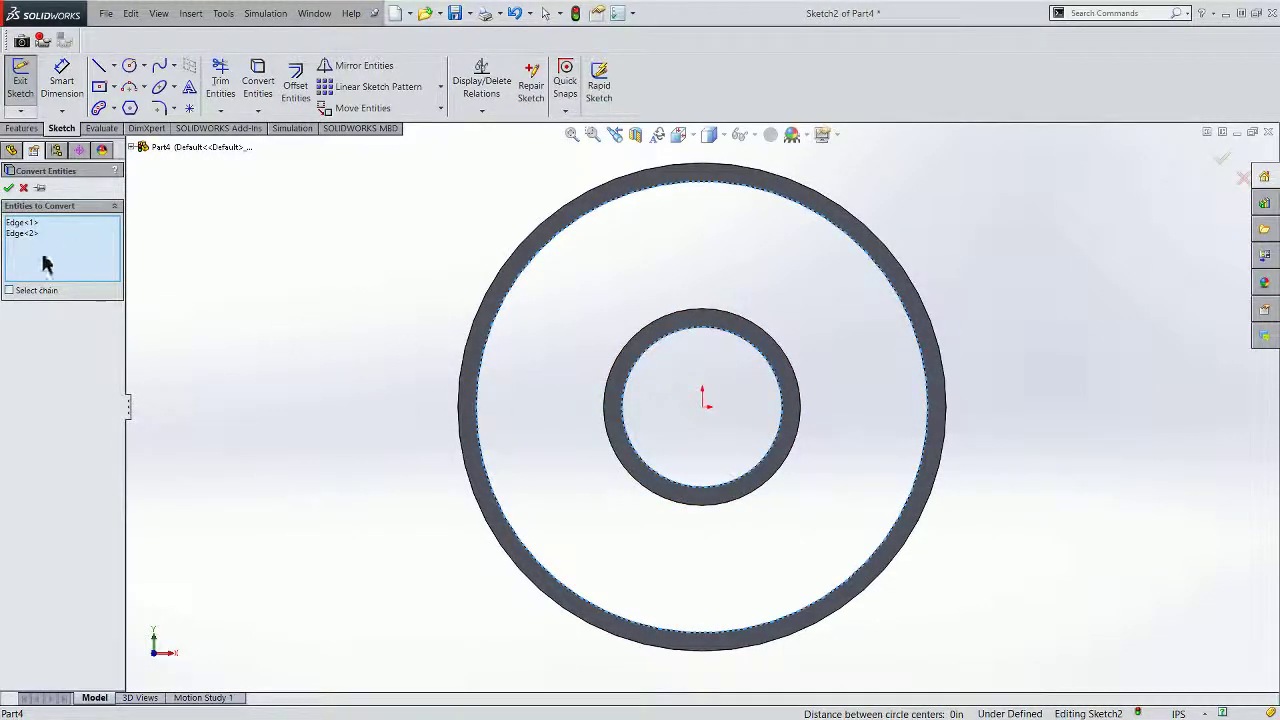
left_click(9, 189)
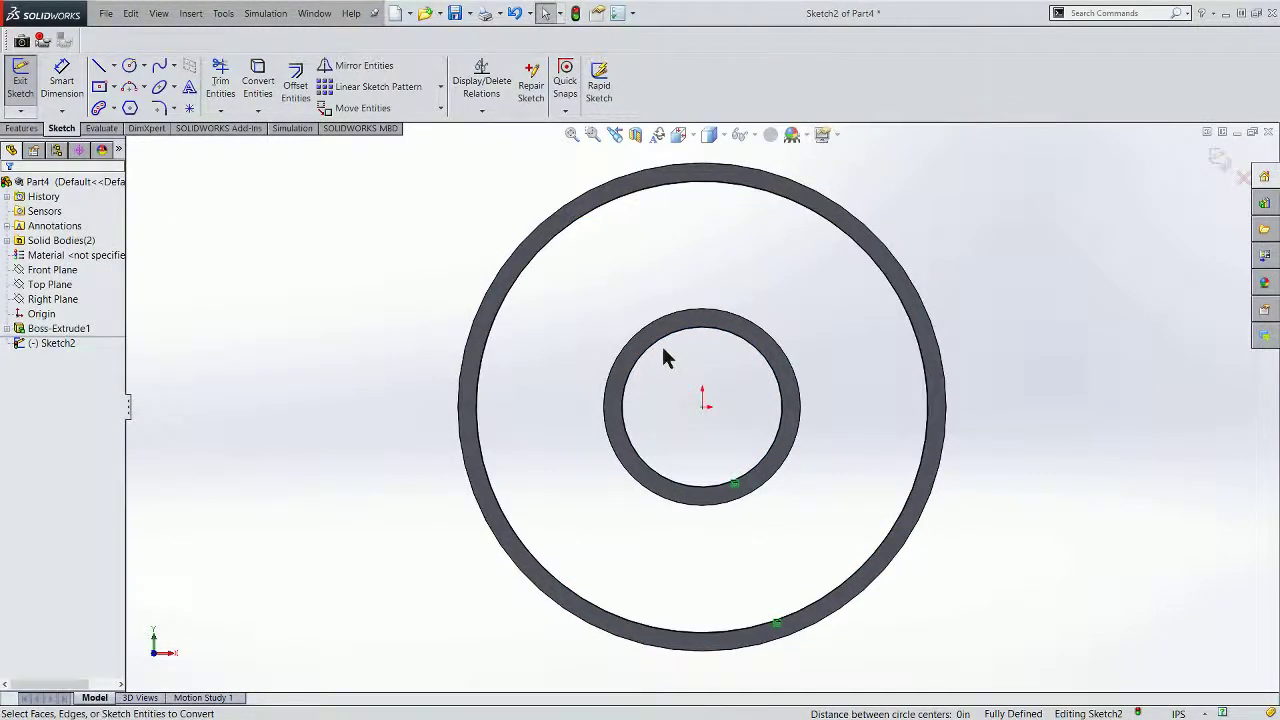
left_click(721, 137)
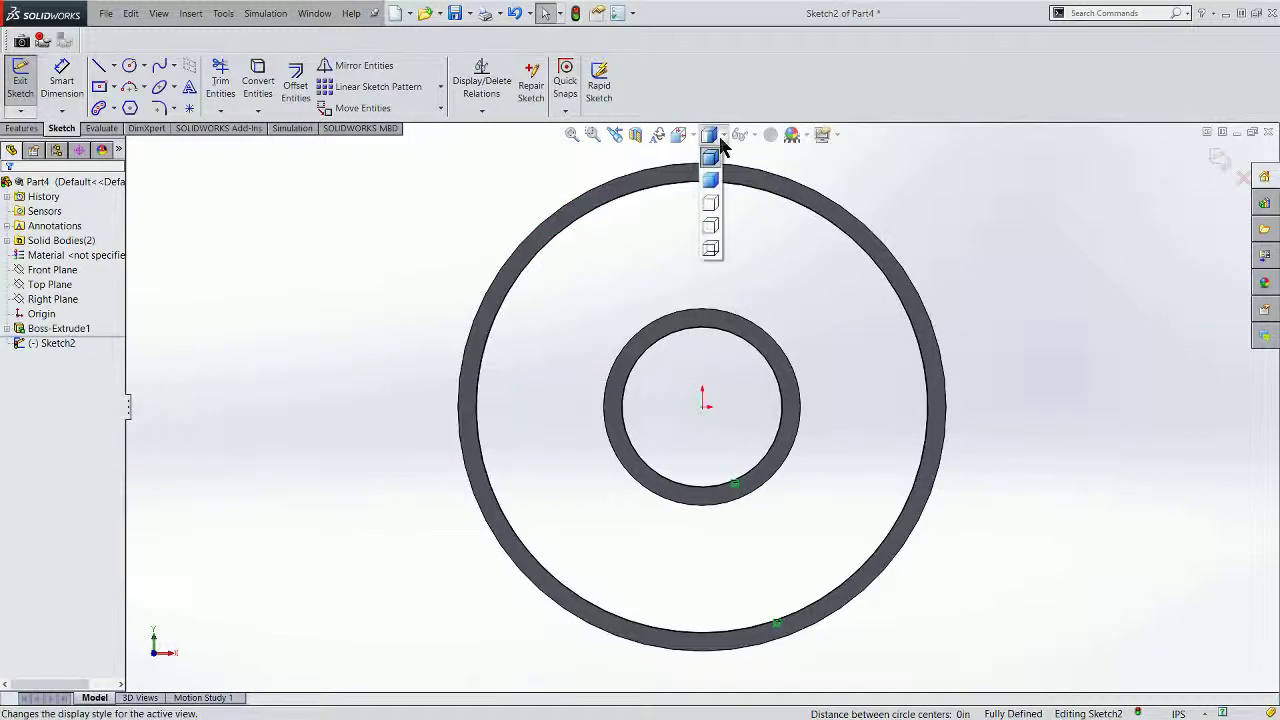
left_click(714, 207)
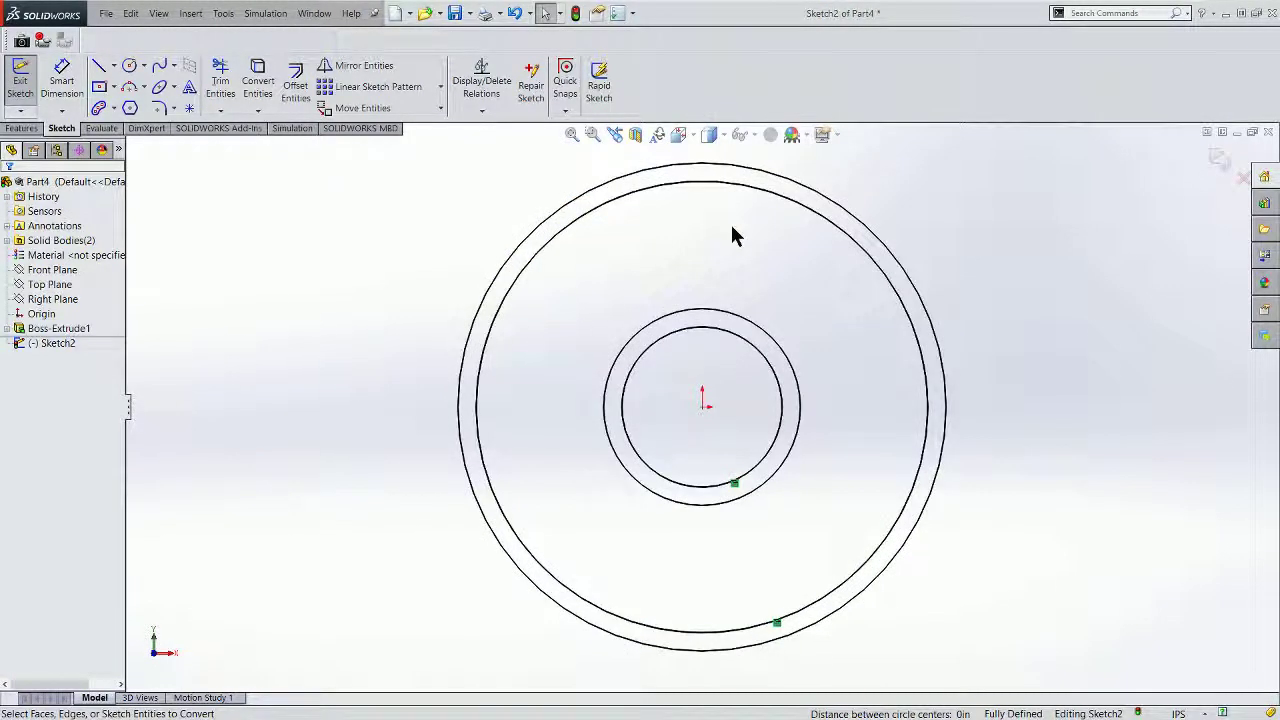
key("f")
left_click(727, 141)
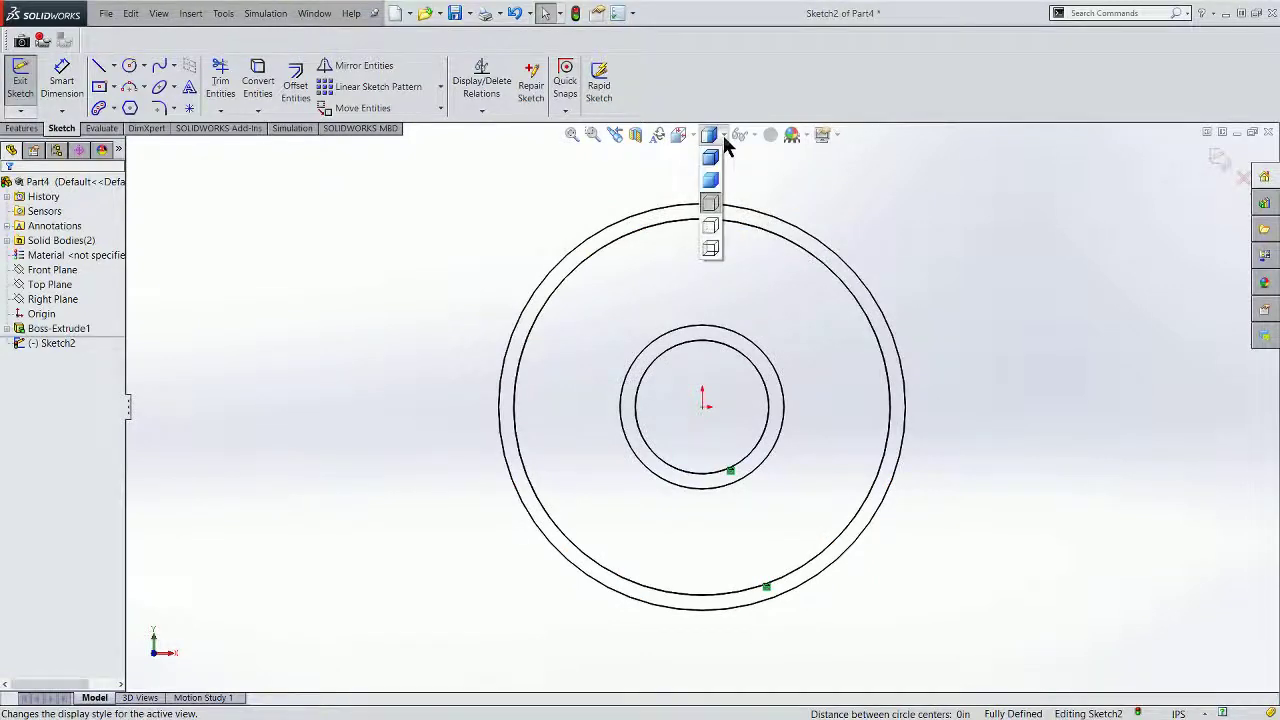
left_click(710, 158)
left_click(52, 330)
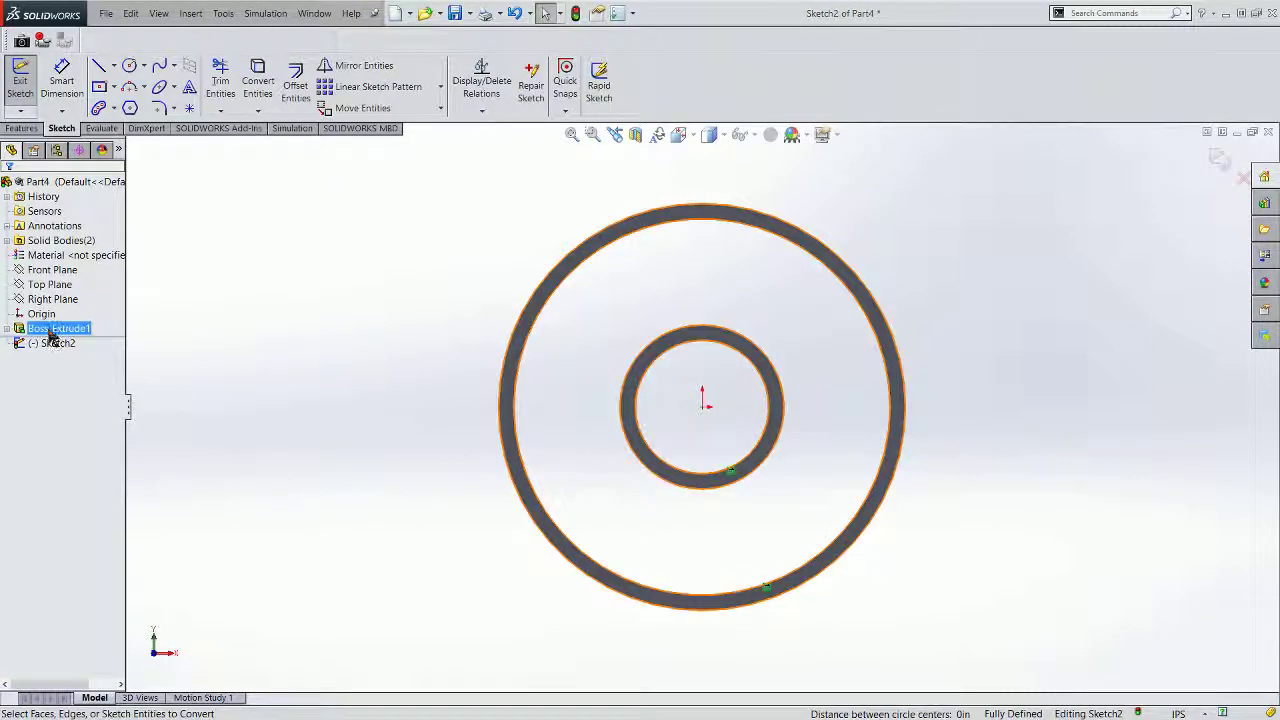
left_click(96, 306)
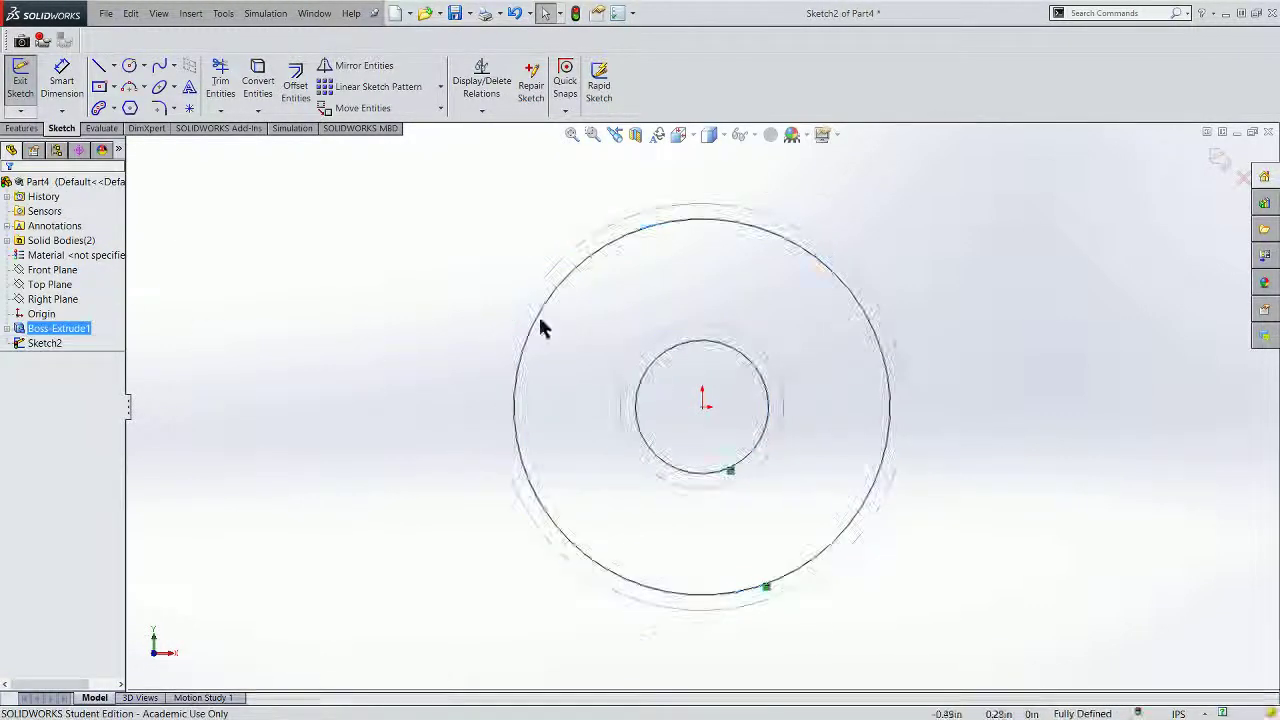
mouse_move(918, 316)
middle_mouse_down()
mouse_move(871, 346)
mouse_move(997, 311)
mouse_move(829, 357)
mouse_move(894, 335)
middle_mouse_up()
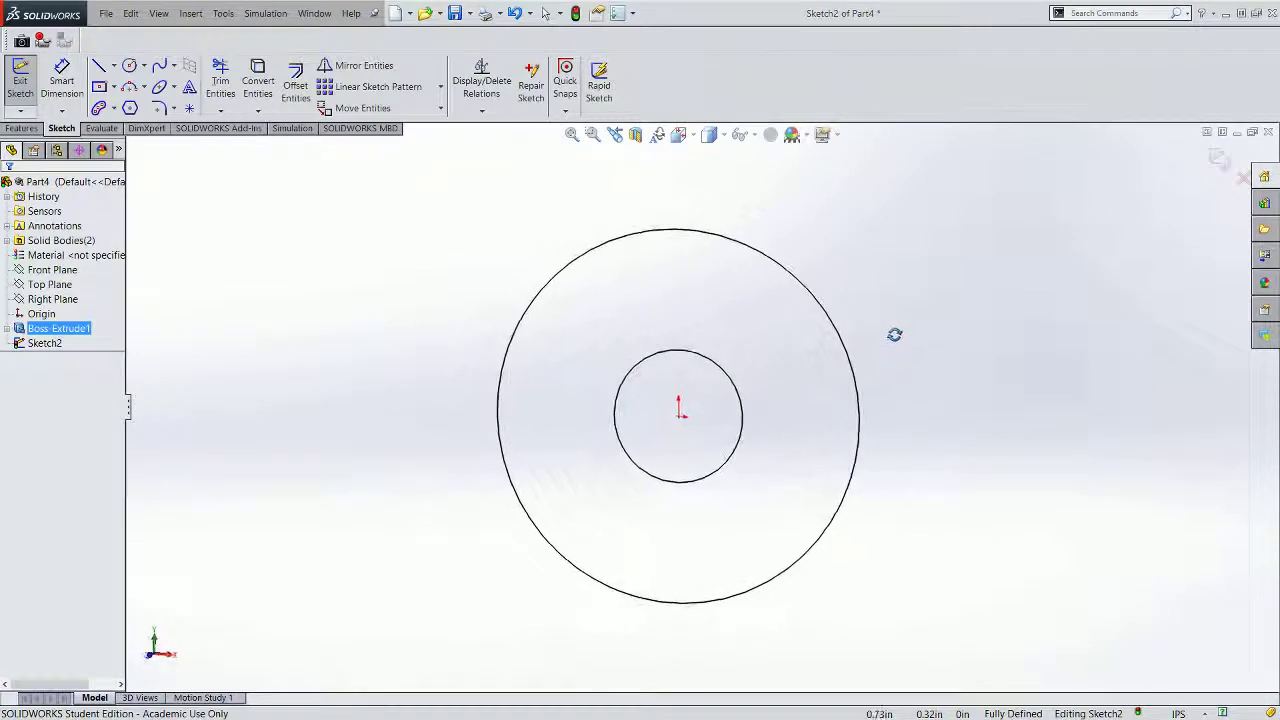
left_click(45, 343)
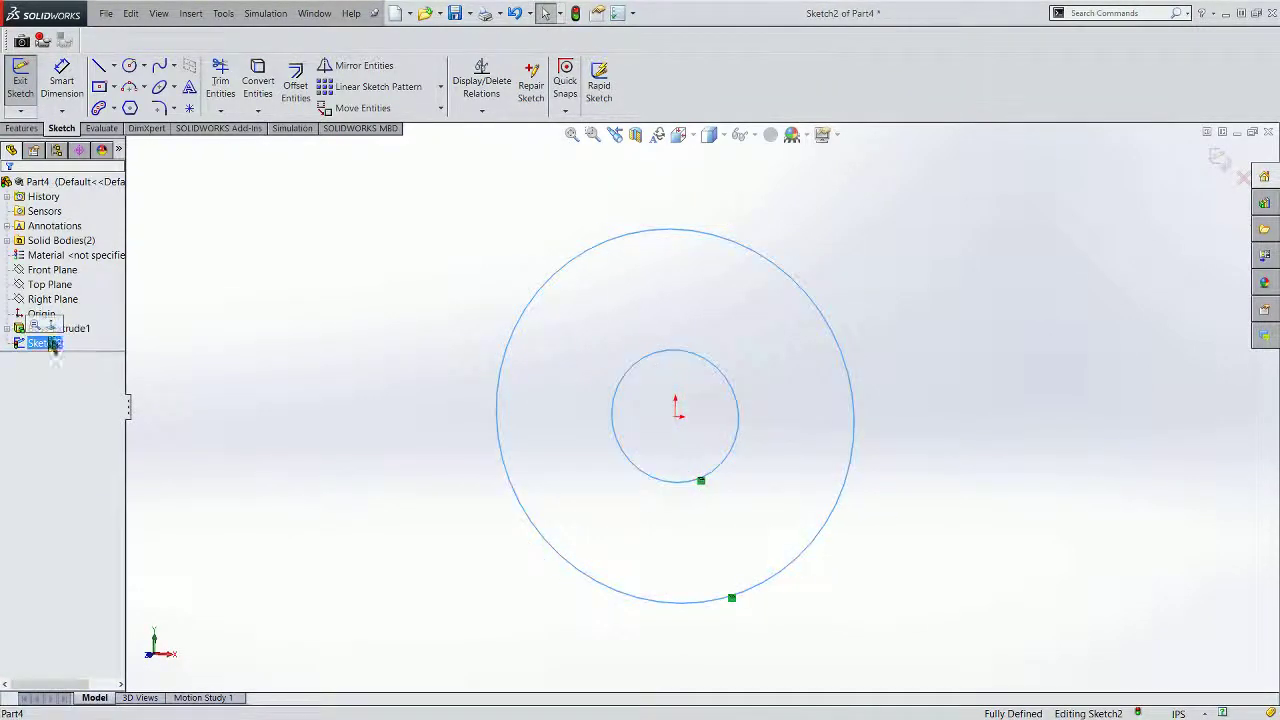
key("f")
left_click(200, 340)
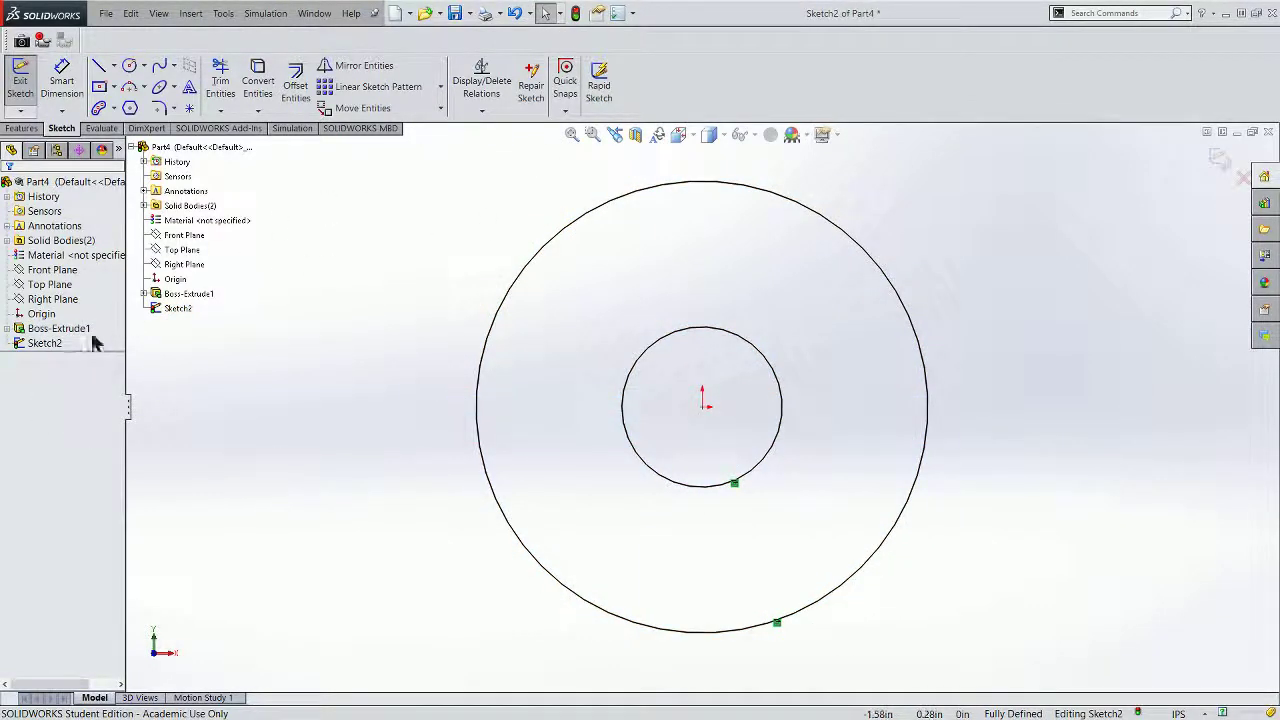
right_click(42, 334)
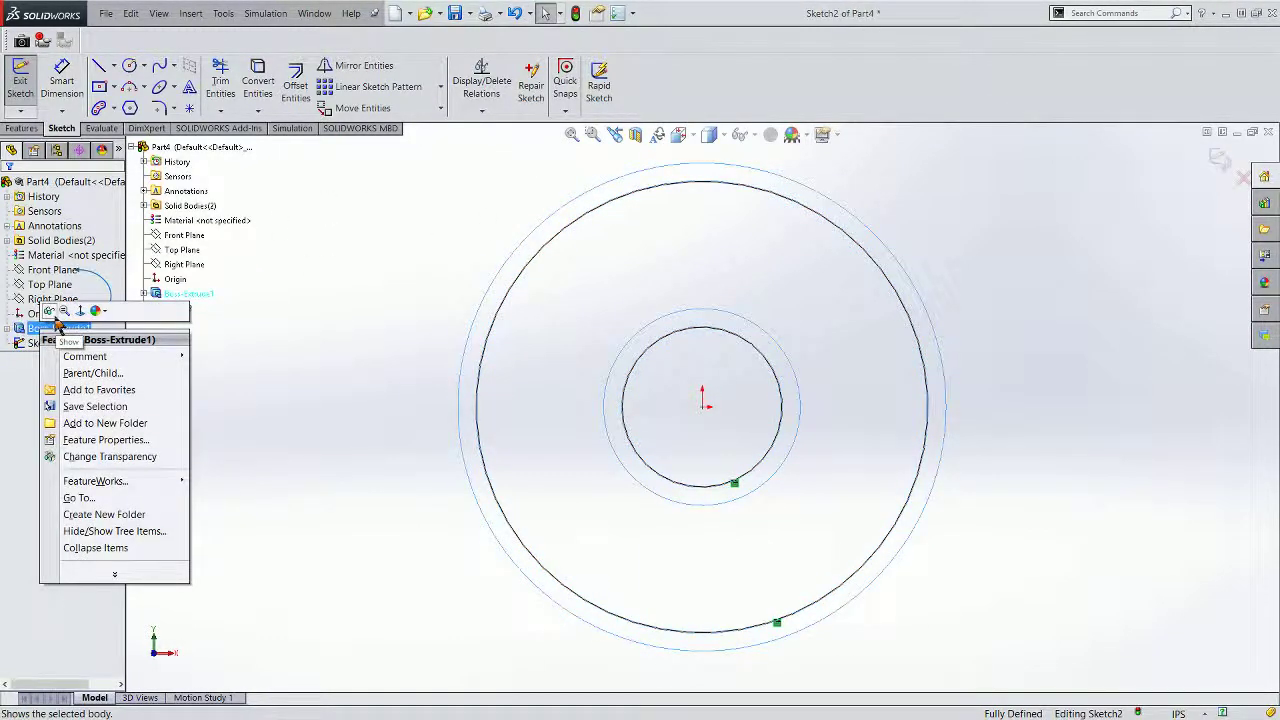
left_click(186, 343)
left_click(20, 82)
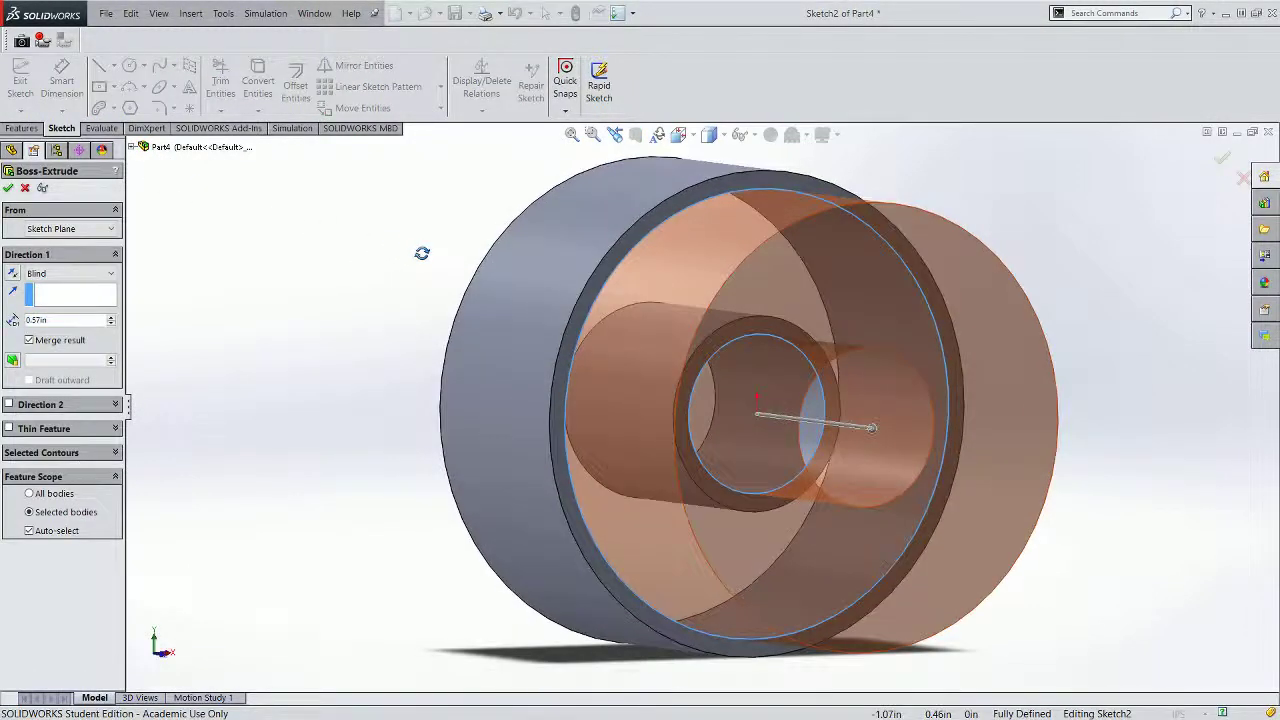
Extrude the ring sketch Mid Plane to 0.05 in depth as Boss-Extrude2.
left_click(45, 274)
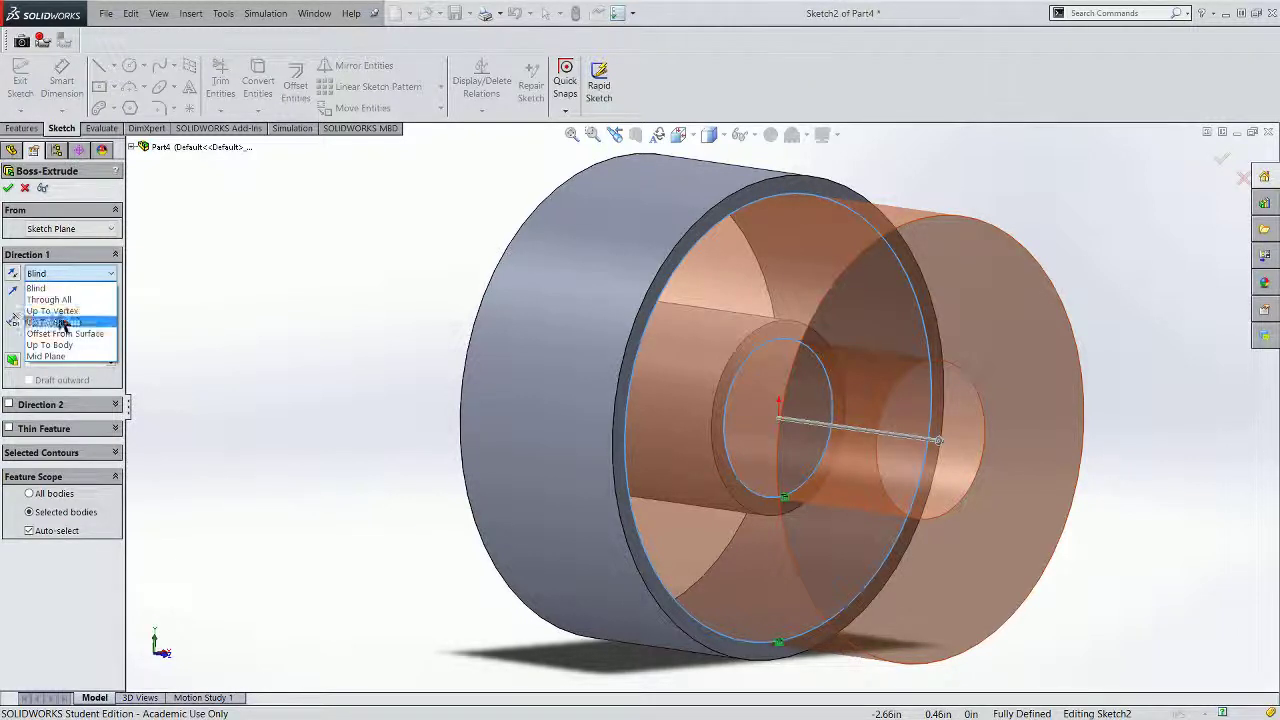
left_click(46, 356)
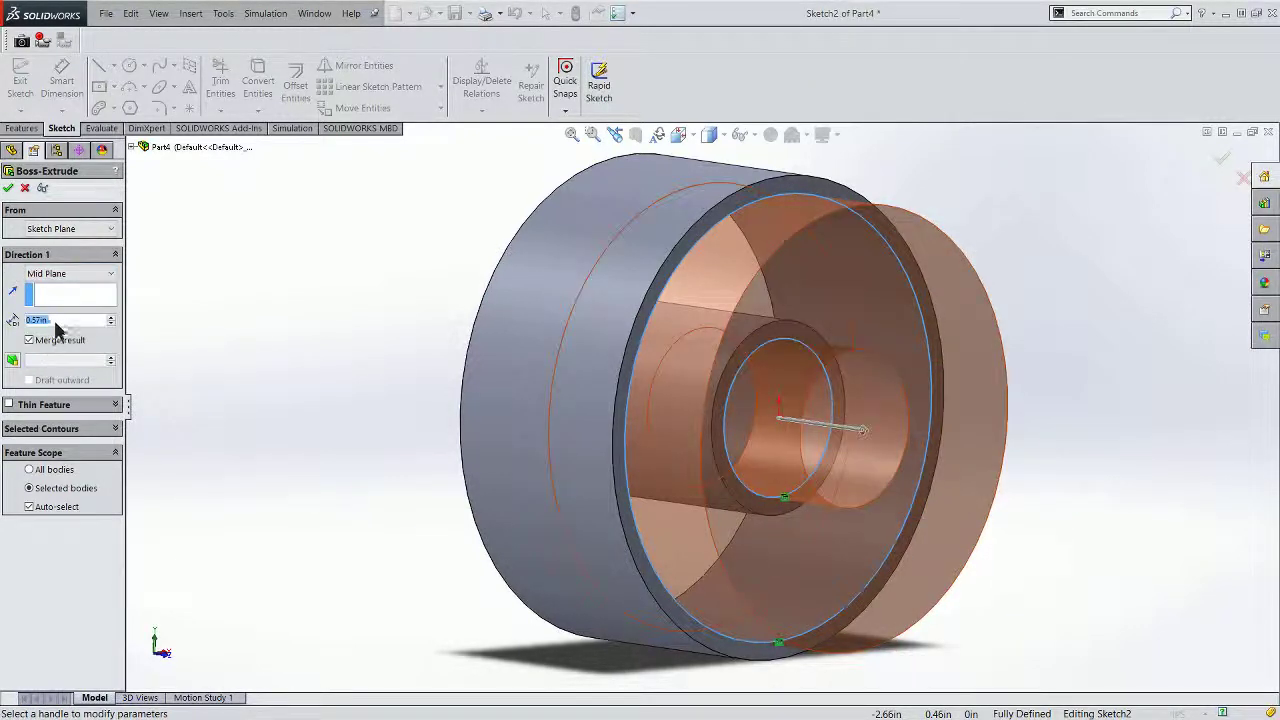
type("0.05")
key("Return")
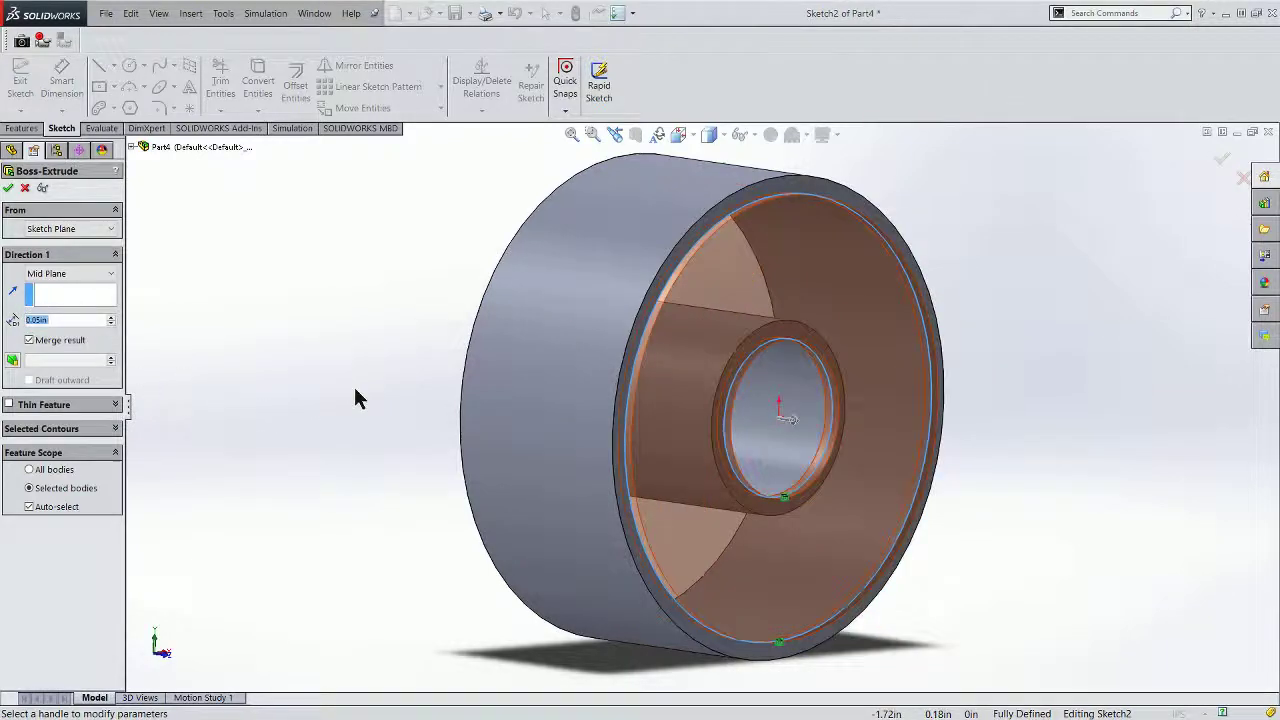
left_click(9, 188)
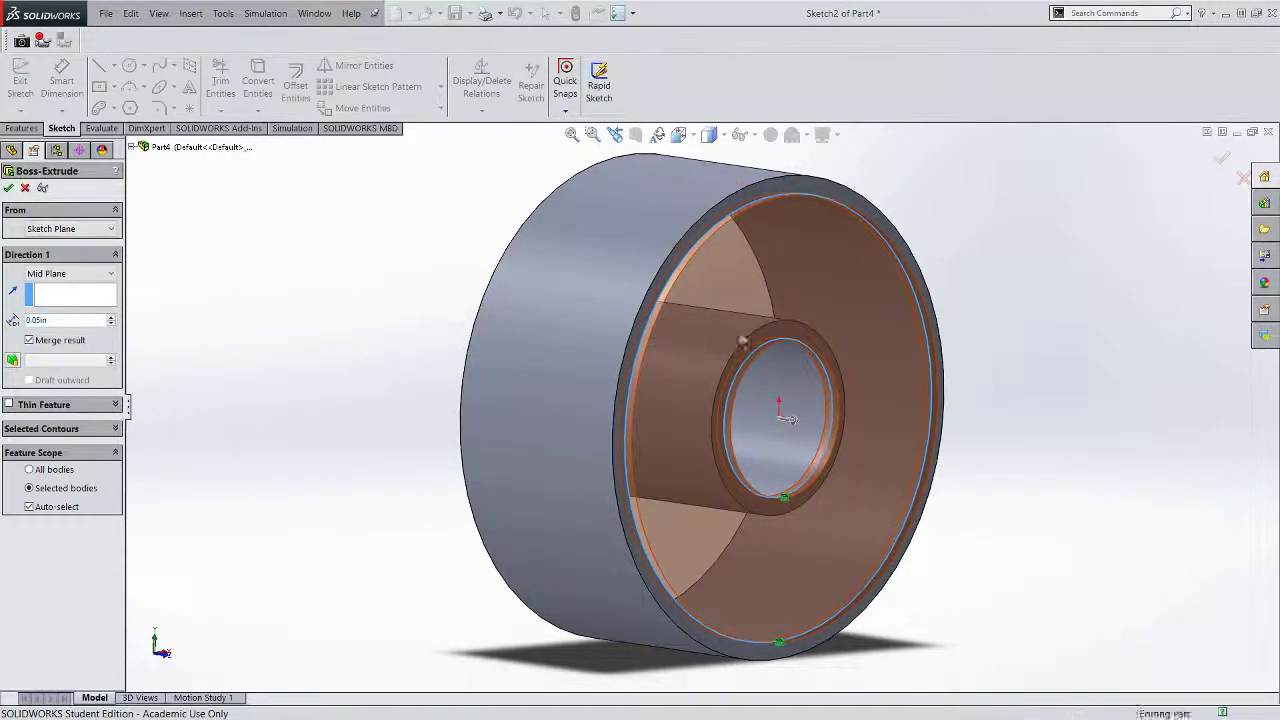
middle_click_drag(781, 330, 735, 322)
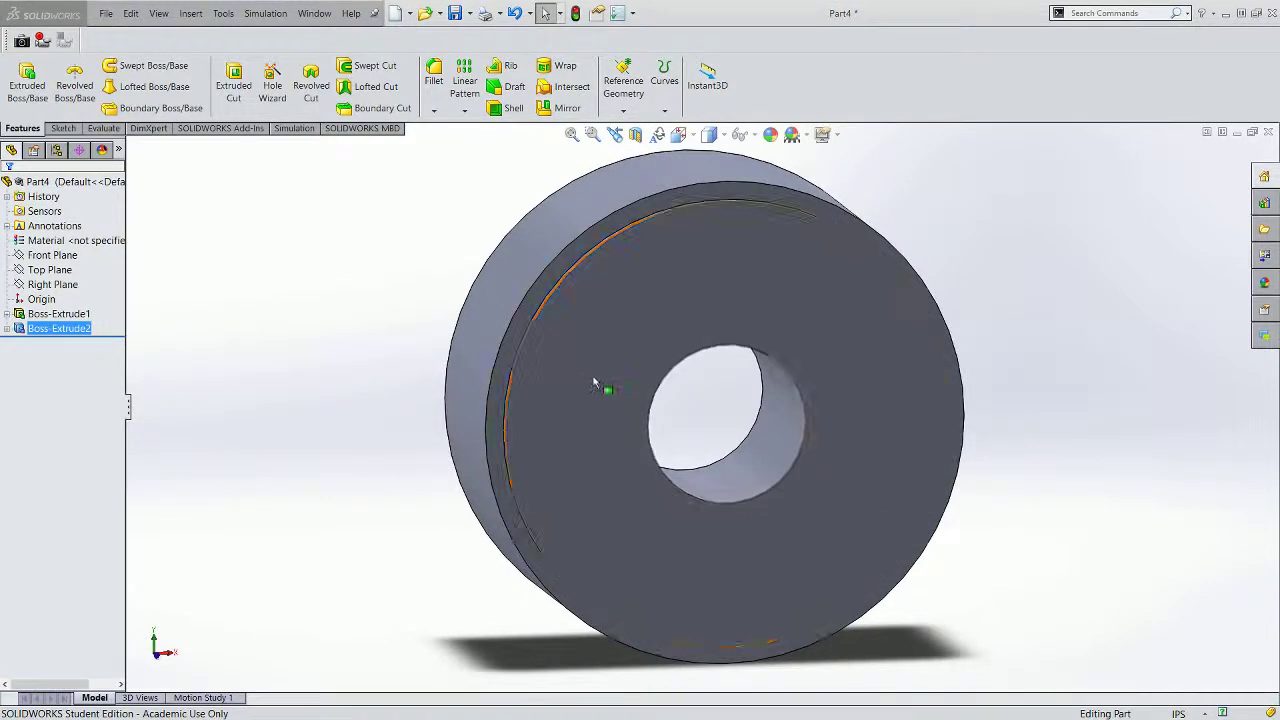
Start an extruded cut with a new Sketch3 on the wheel's flat front face.
middle_click_drag(594, 352, 522, 343)
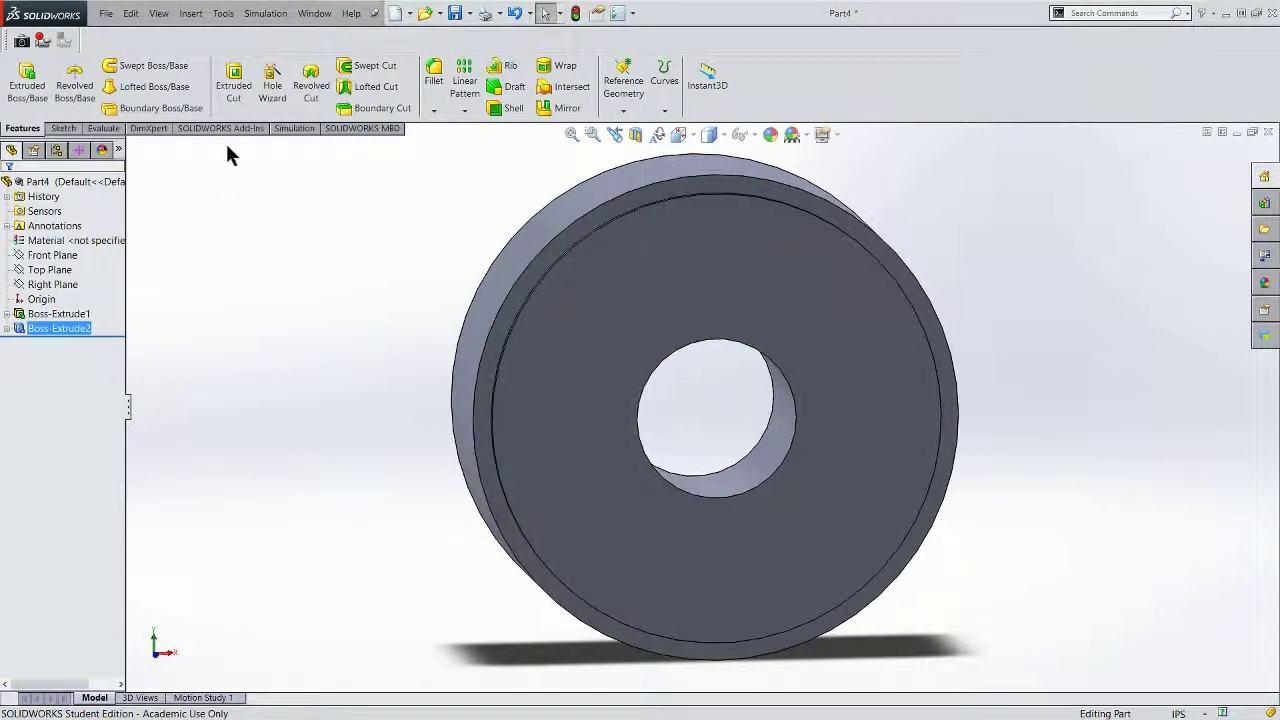
left_click(235, 88)
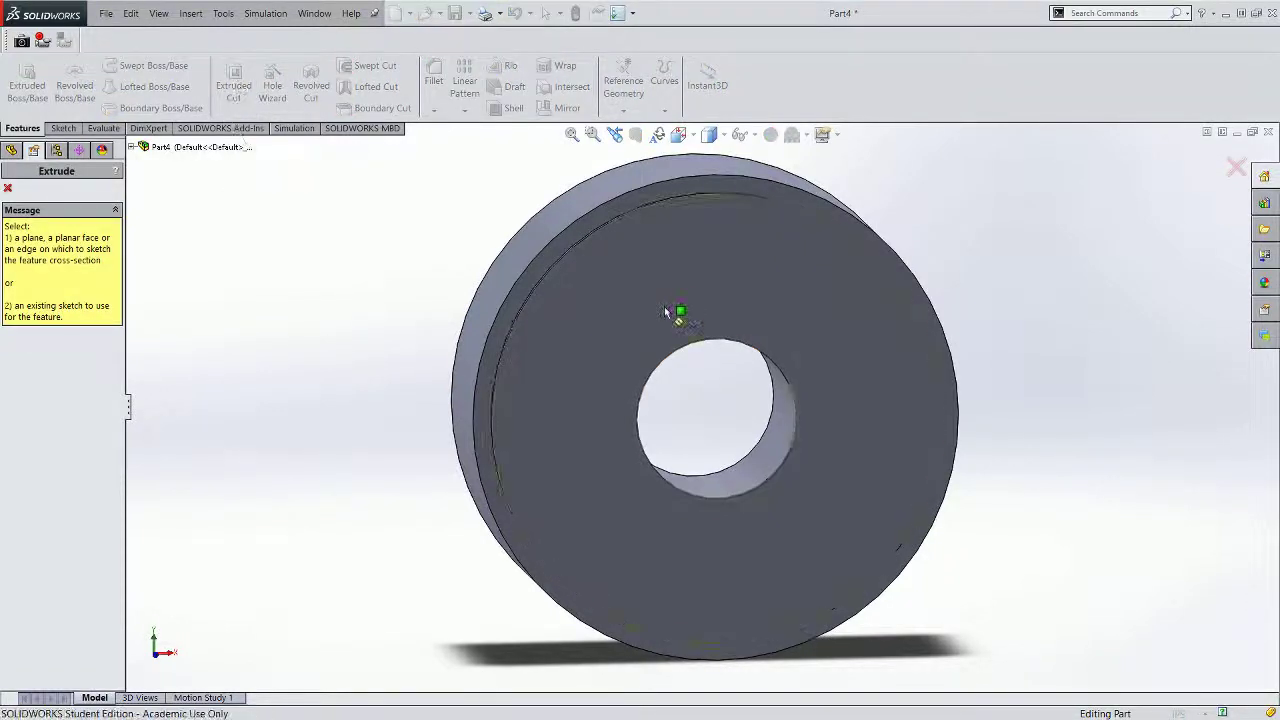
left_click(647, 279)
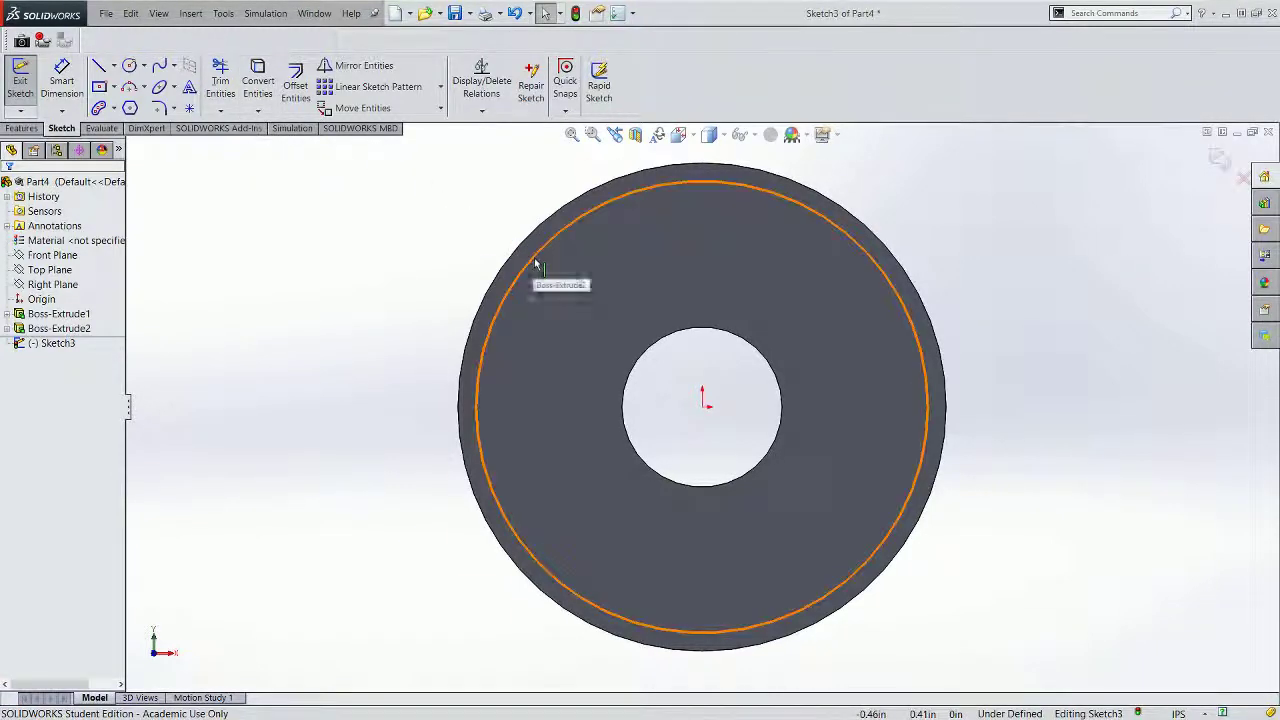
left_click(260, 112)
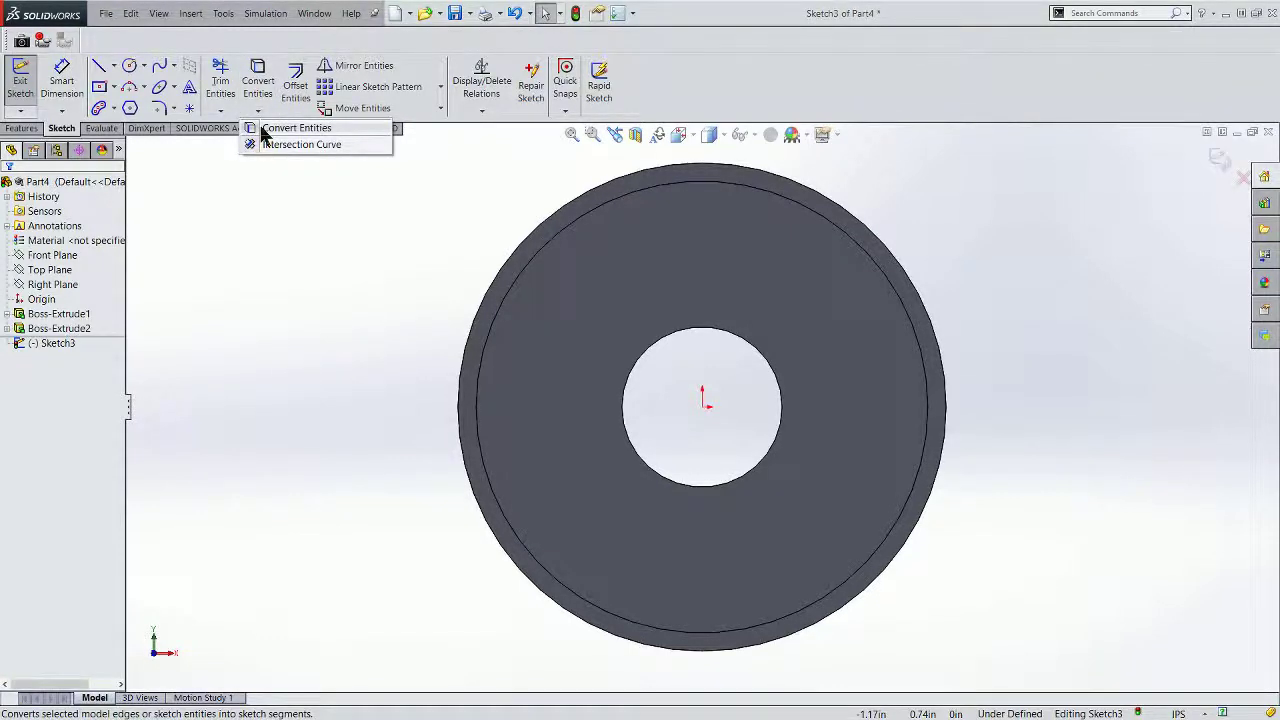
Convert the front face's 1.24 in circular edge into a sketch circle.
left_click(290, 128)
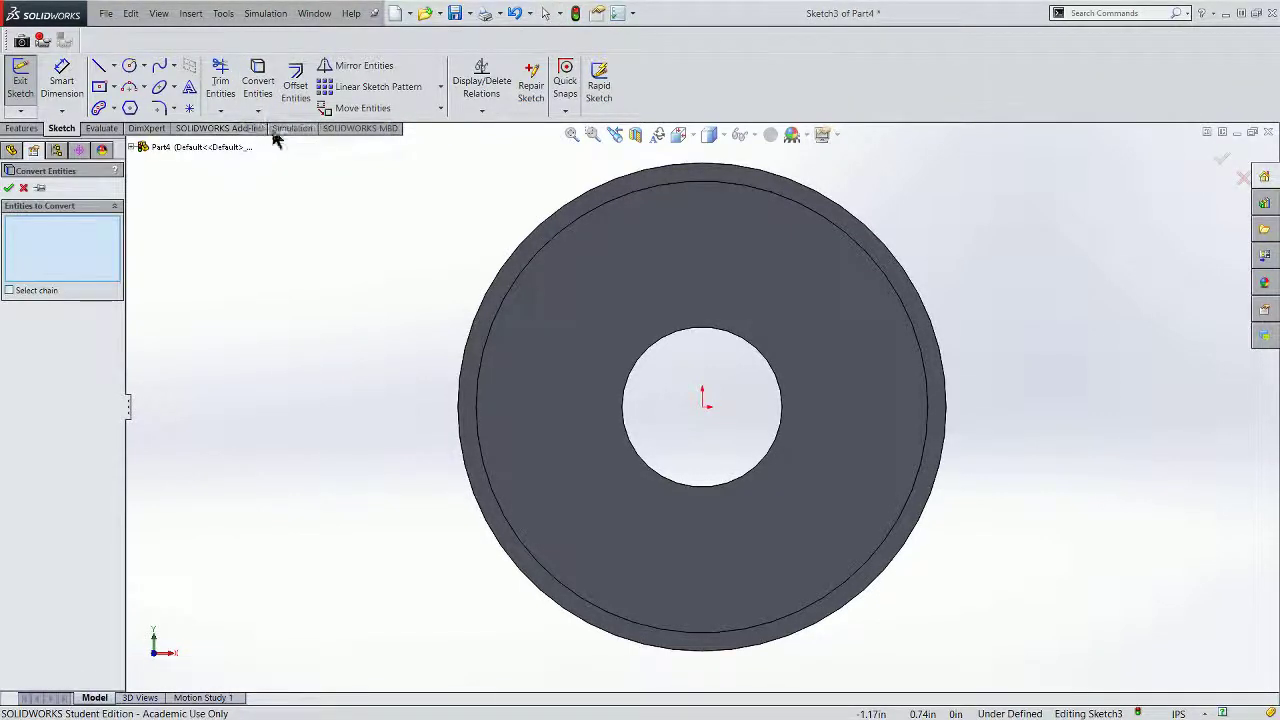
left_click(513, 294)
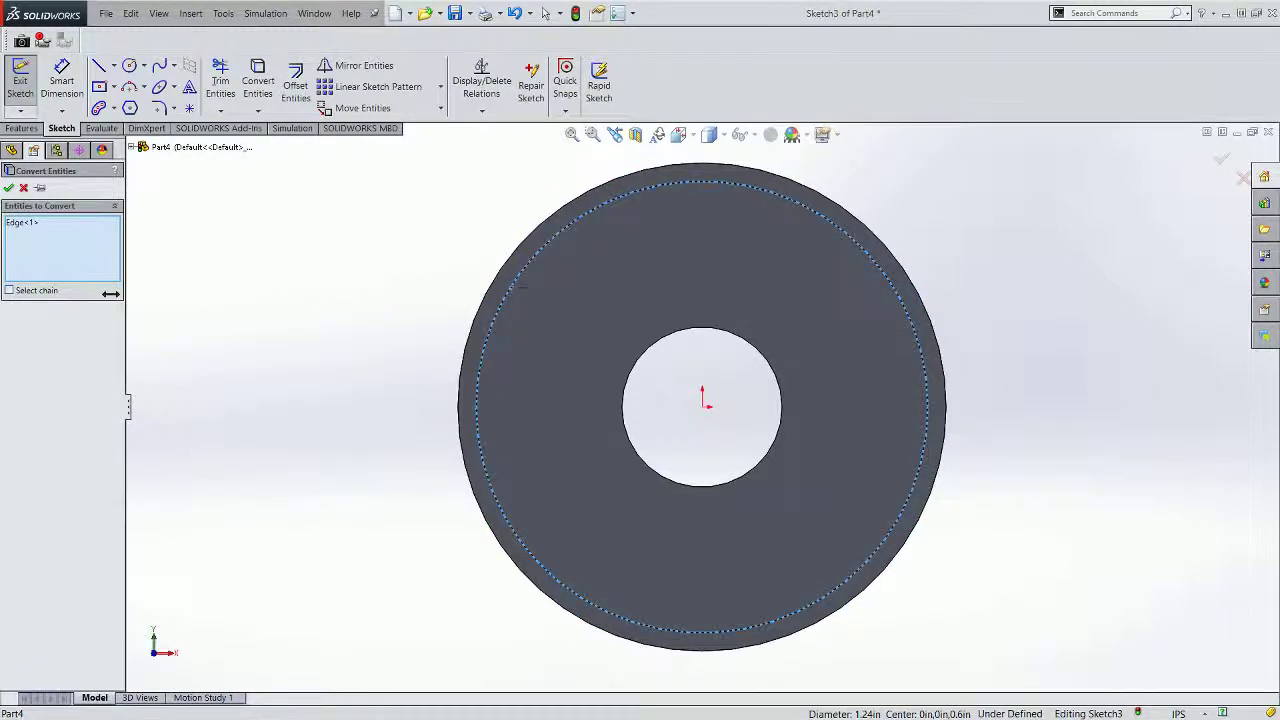
left_click(9, 189)
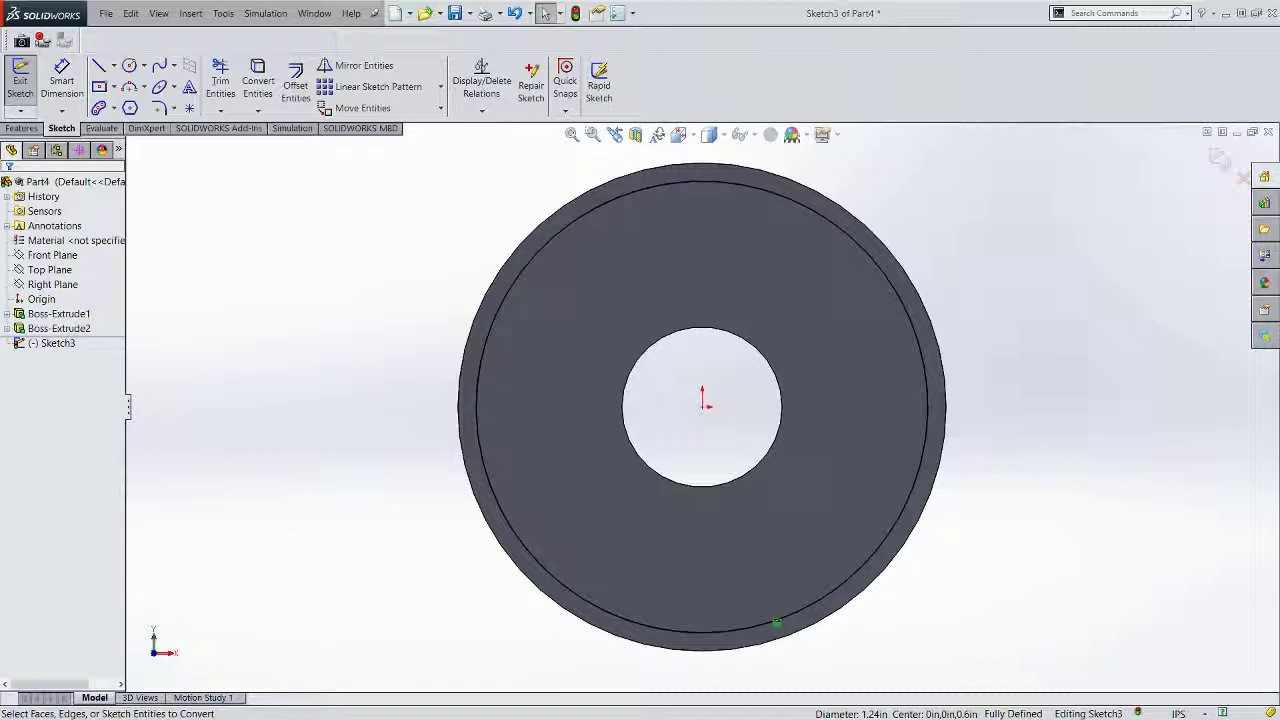
Check the tutorial instructions in the Word window.
key("alt+Tab")
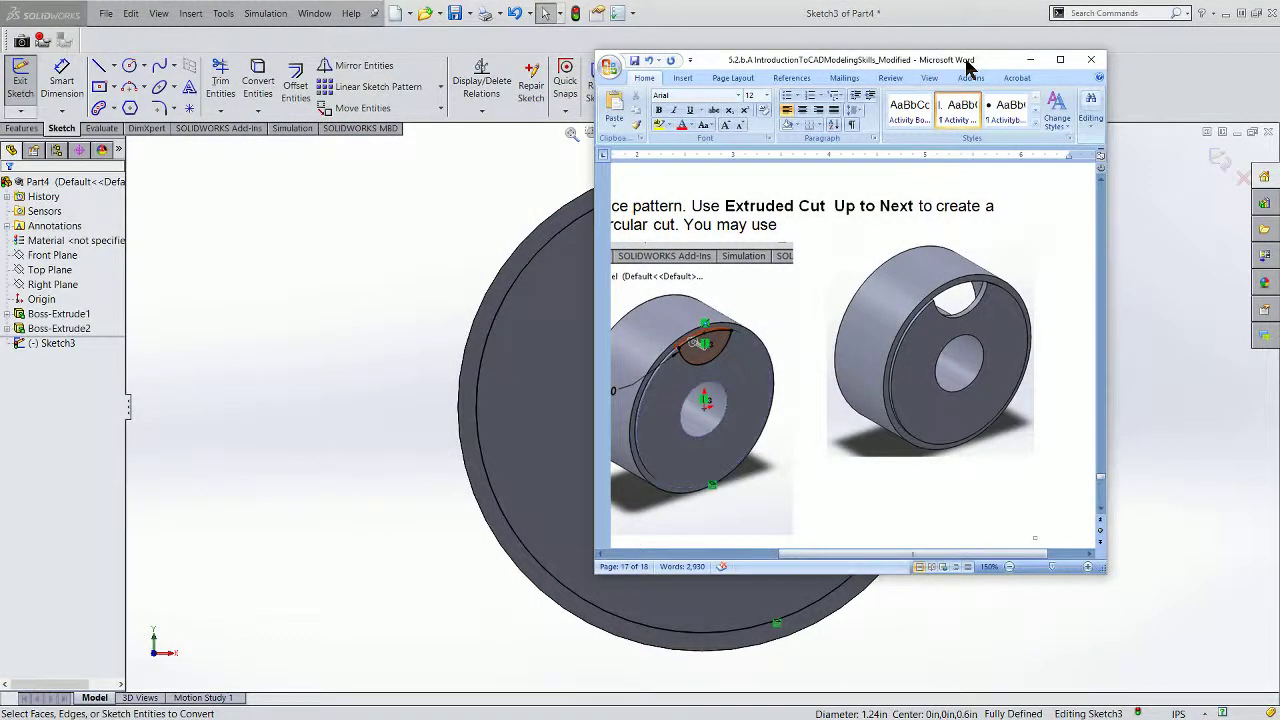
left_click_drag(964, 63, 525, 68)
scroll(979, 322, "up", 5)
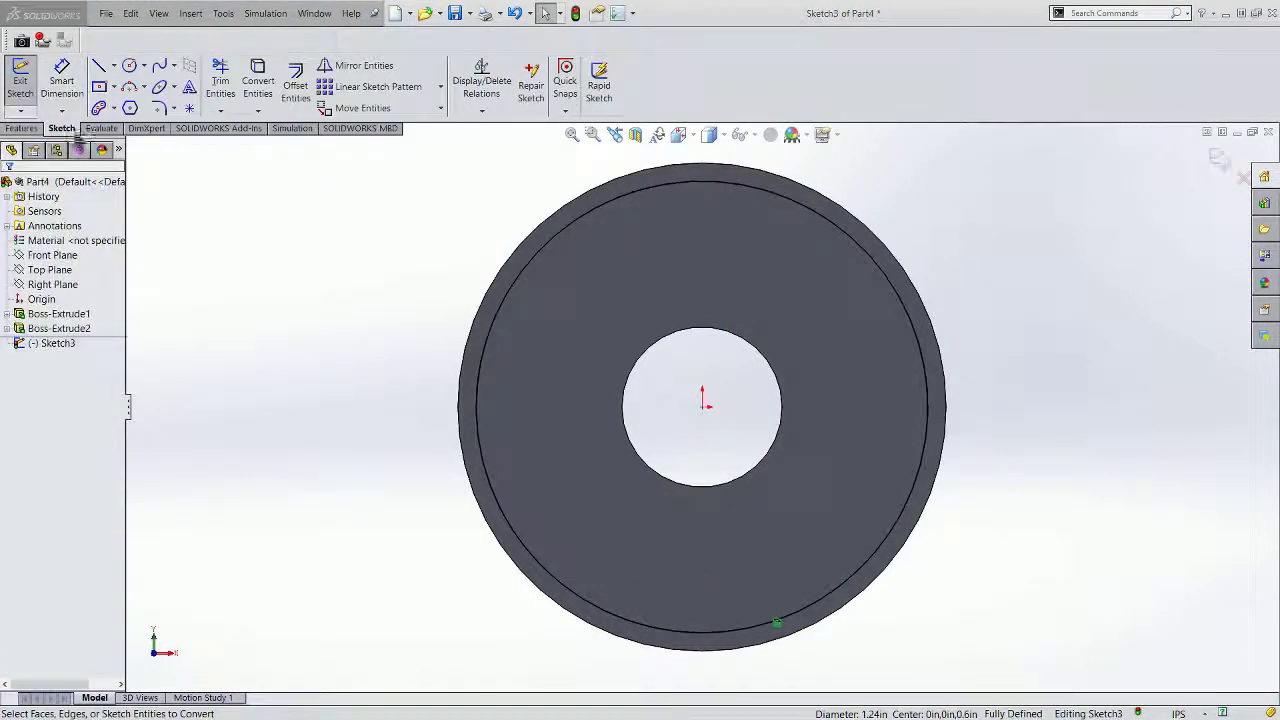
Draw a three-point arc across the top of the circle, bulging toward the centre hole.
left_click(145, 92)
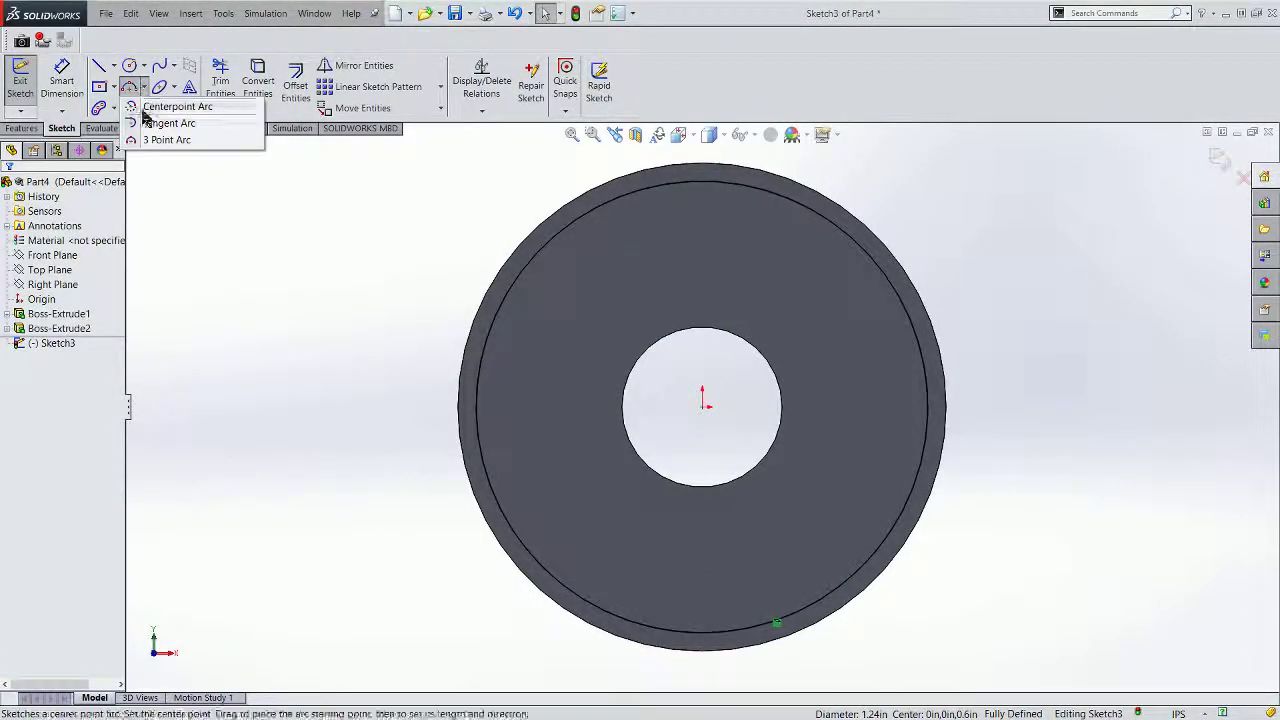
left_click(162, 140)
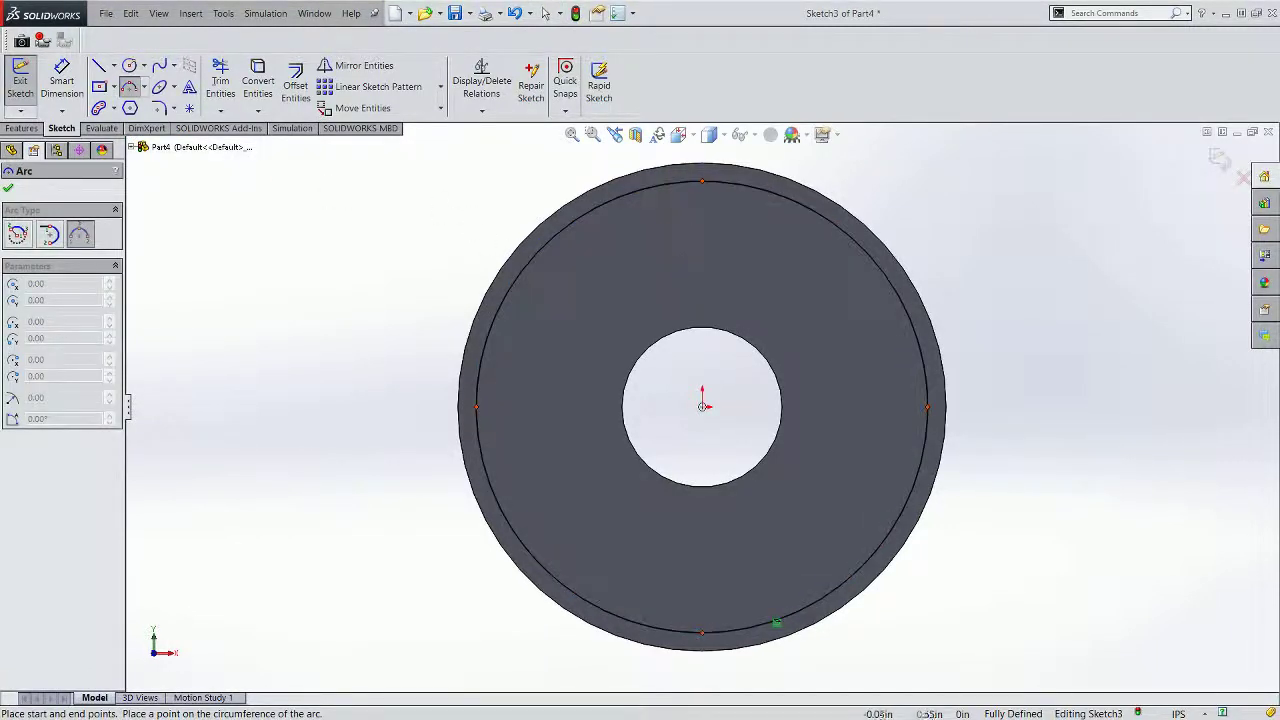
left_click(622, 207)
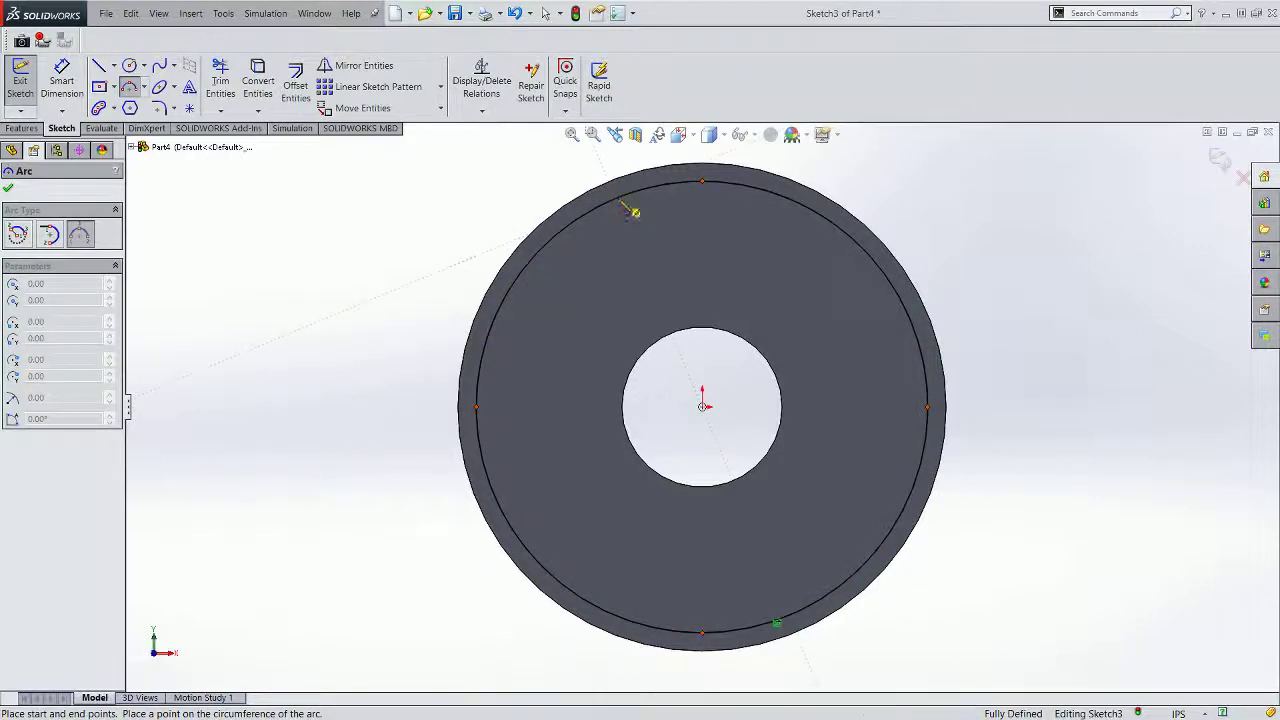
left_click(815, 215)
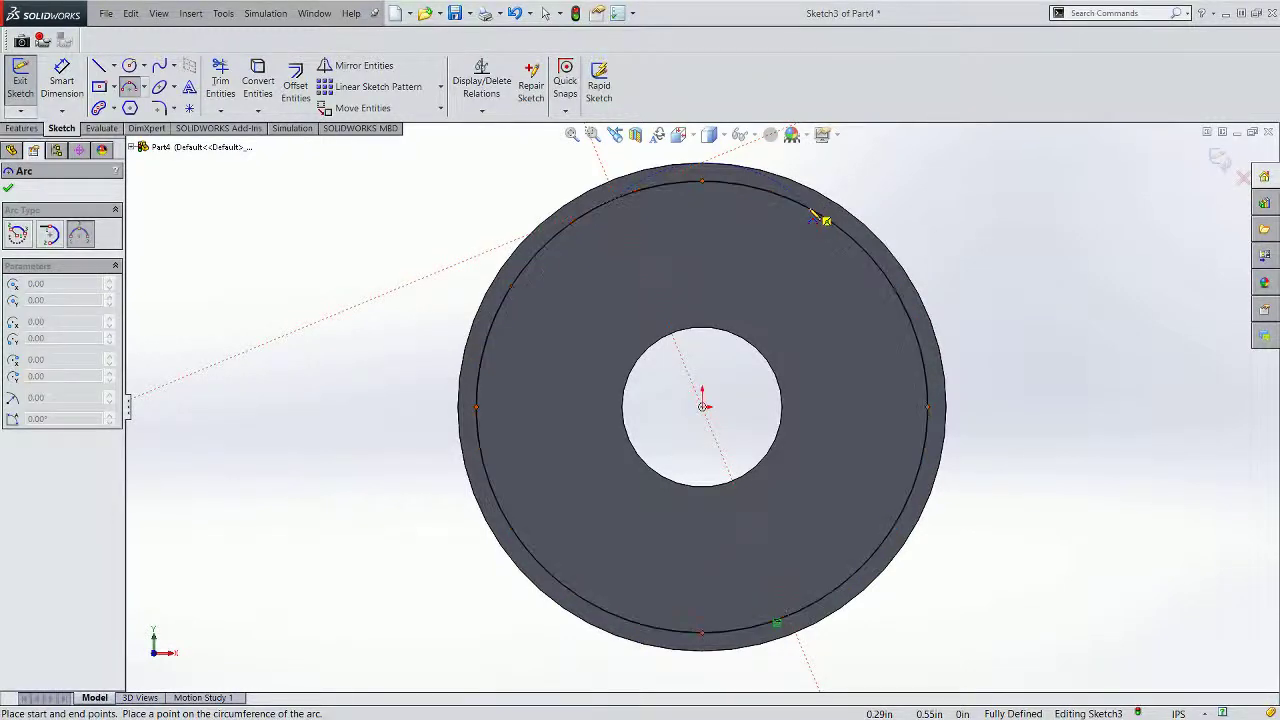
left_click(772, 277)
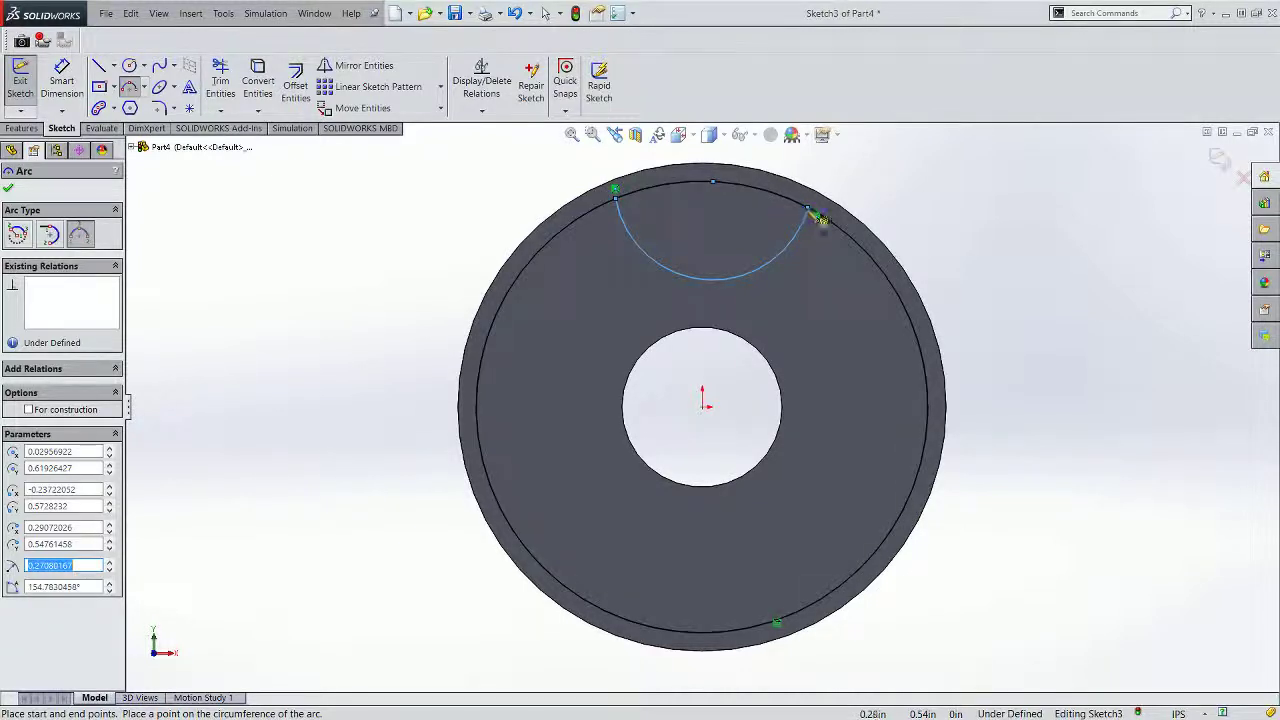
left_click(815, 216)
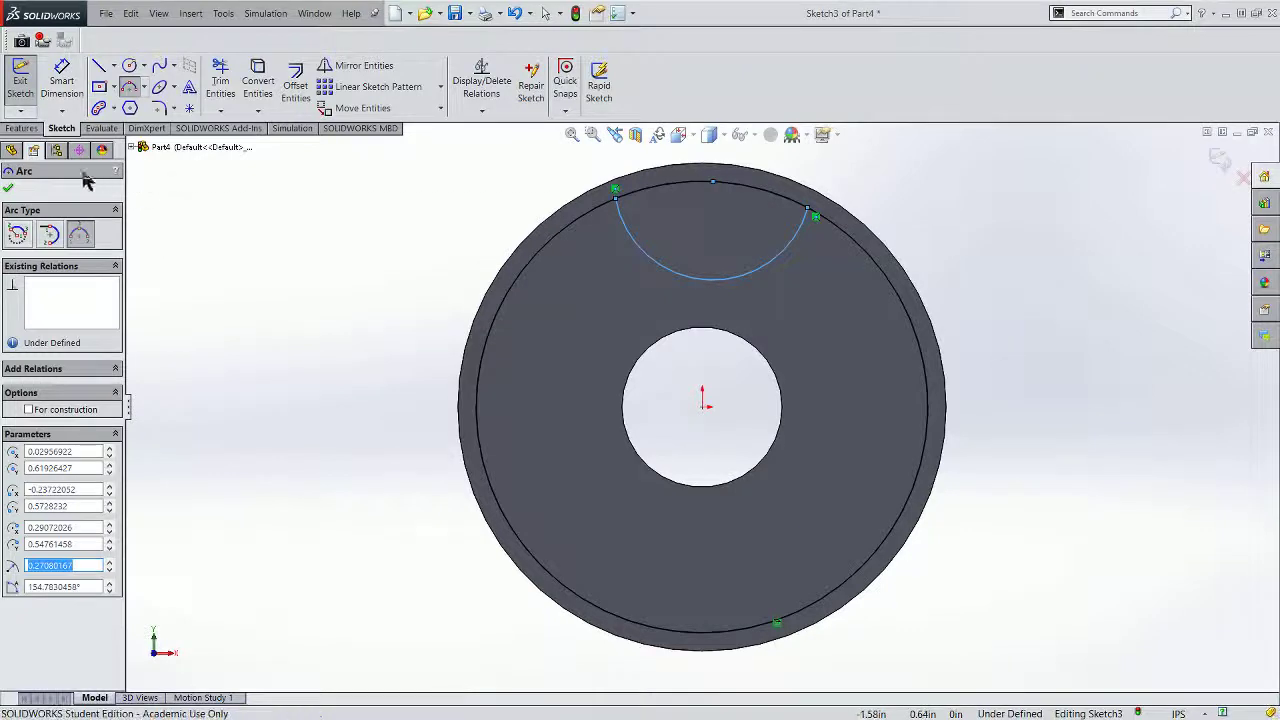
left_click(8, 187)
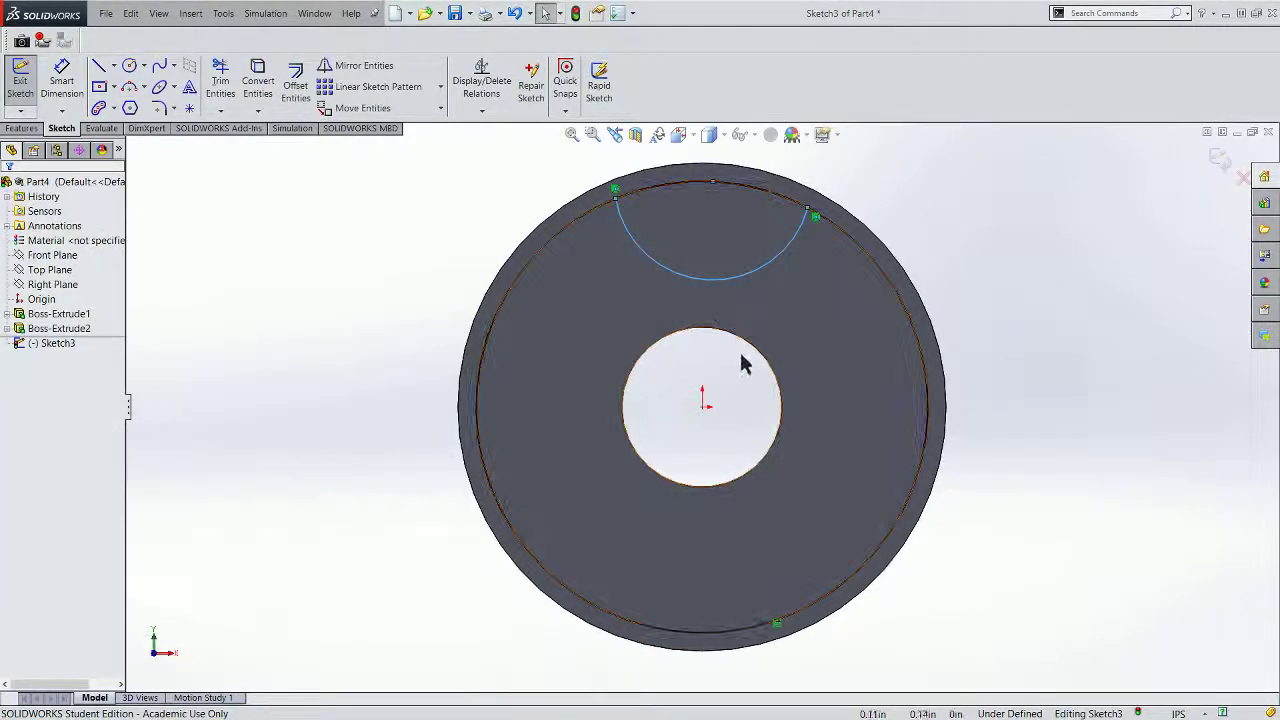
key("f")
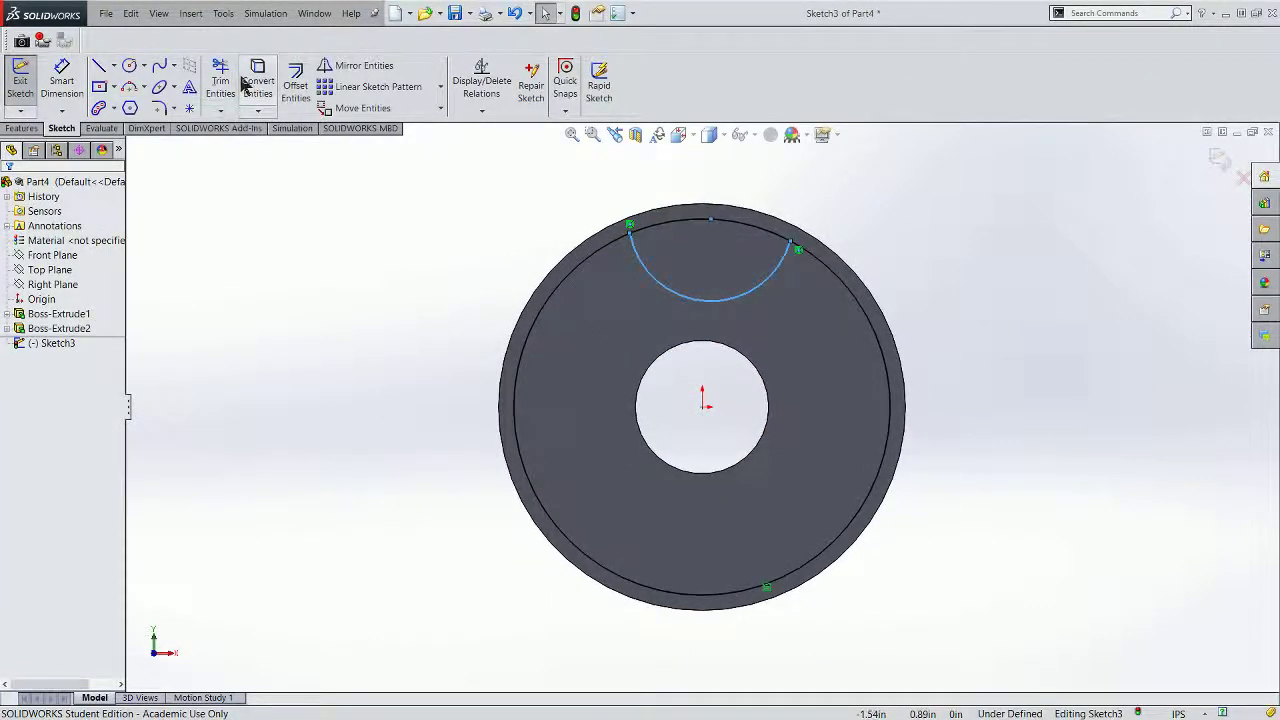
left_click(66, 88)
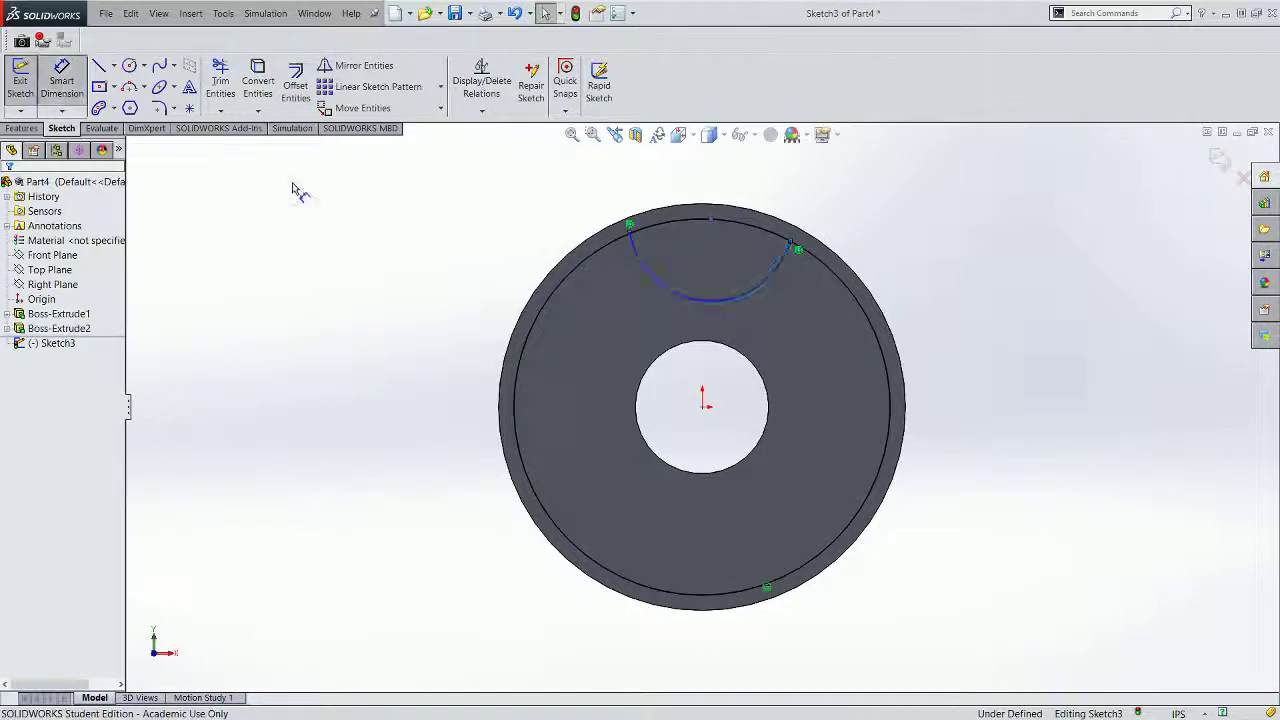
Give the notch arc a radius dimension of 0.25 in.
left_click(662, 282)
left_click(453, 260)
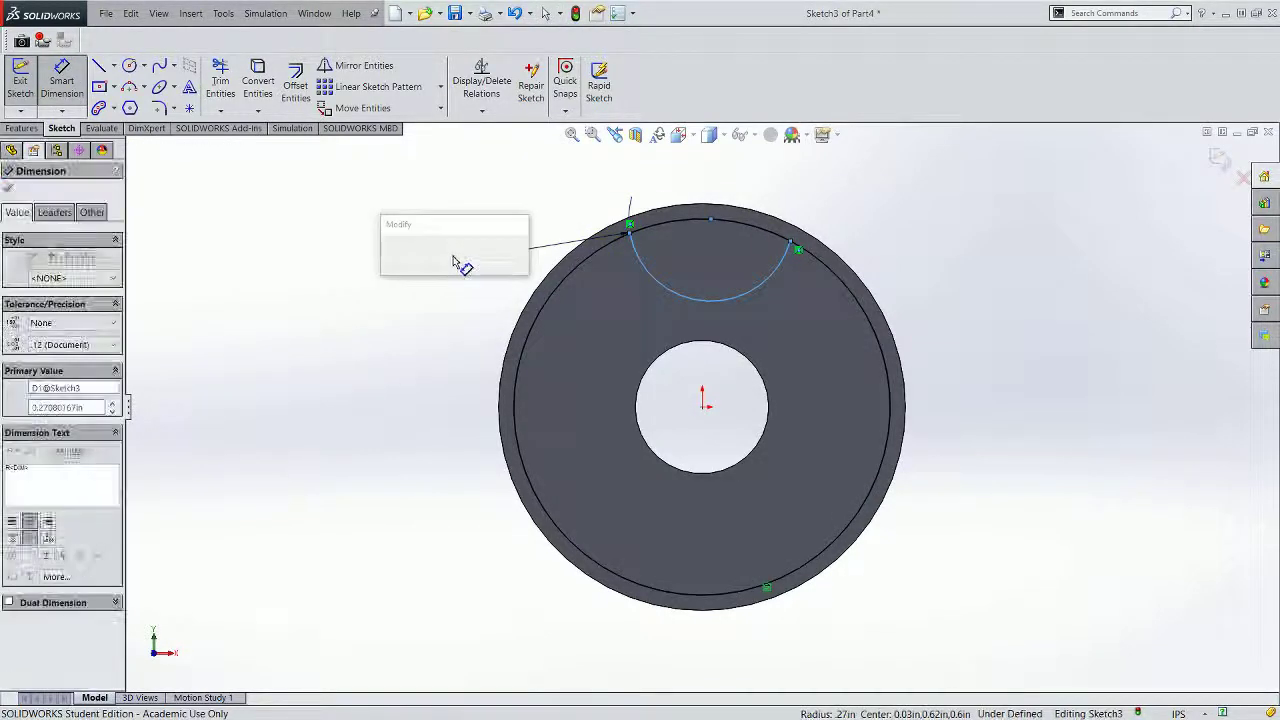
type(".25")
key("Return")
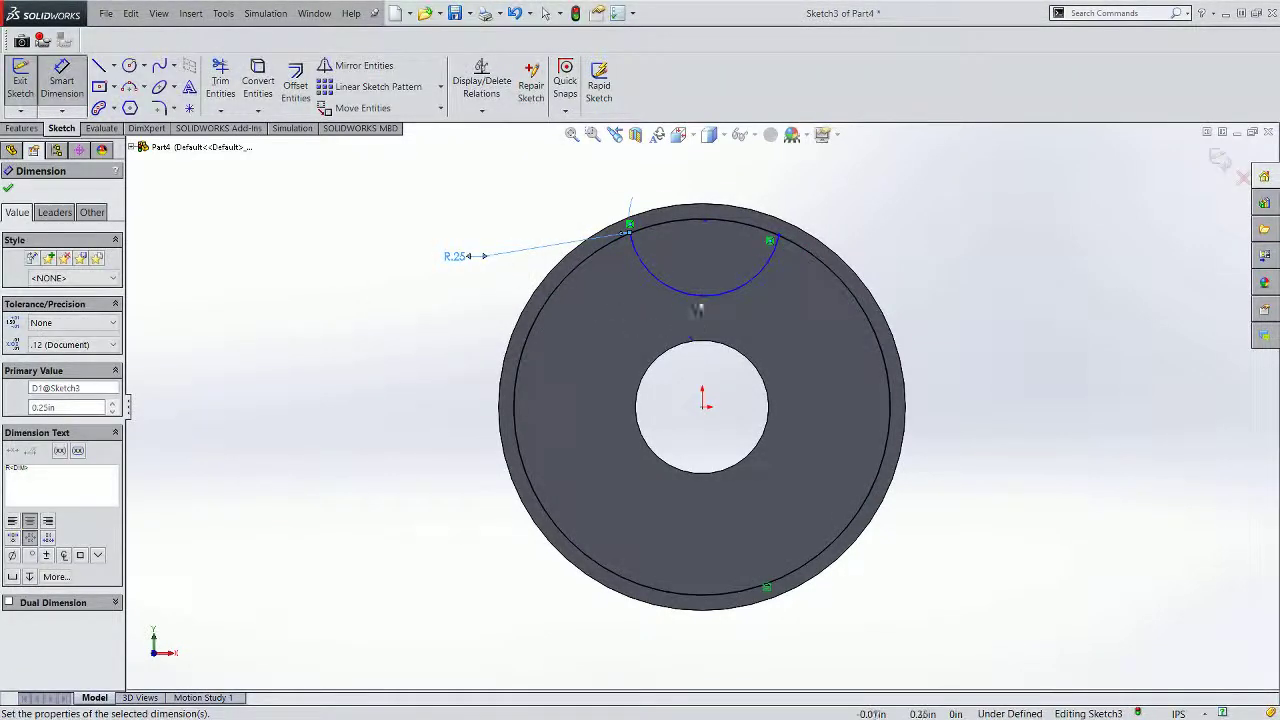
left_click(310, 275)
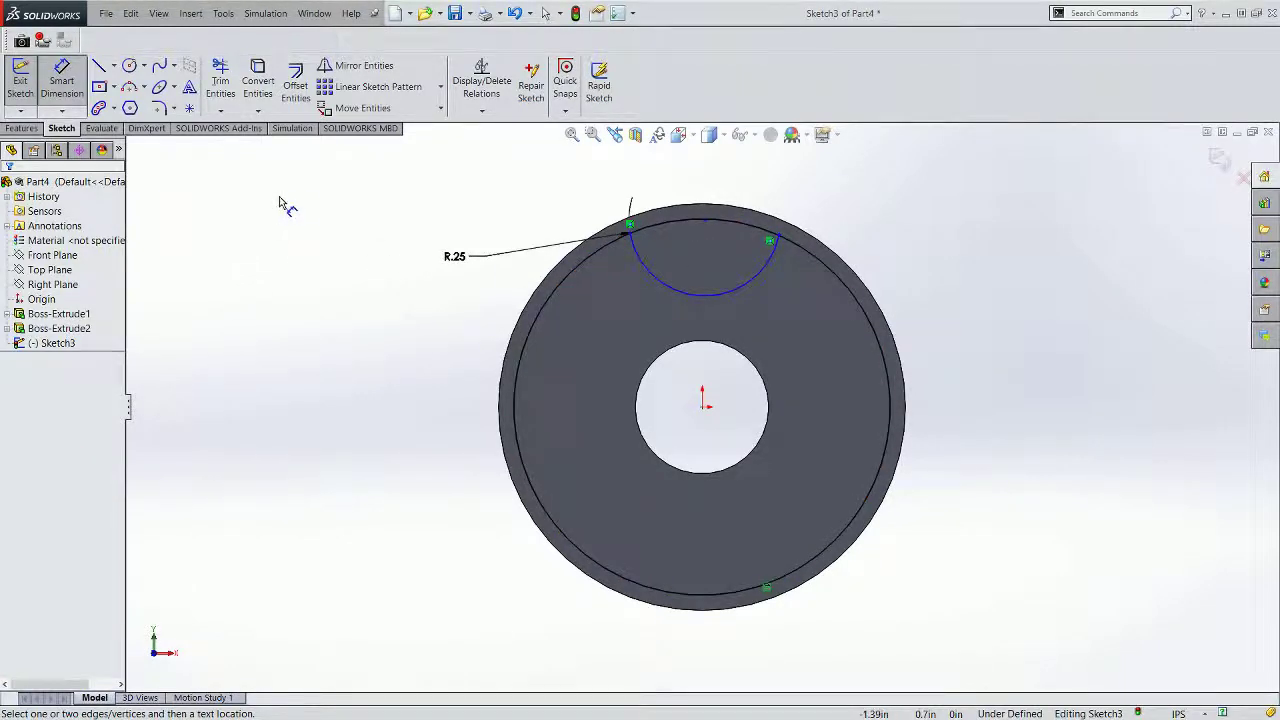
Add a Vertical relation between the arc's midpoint and the sketch origin to centre the notch.
left_click(481, 111)
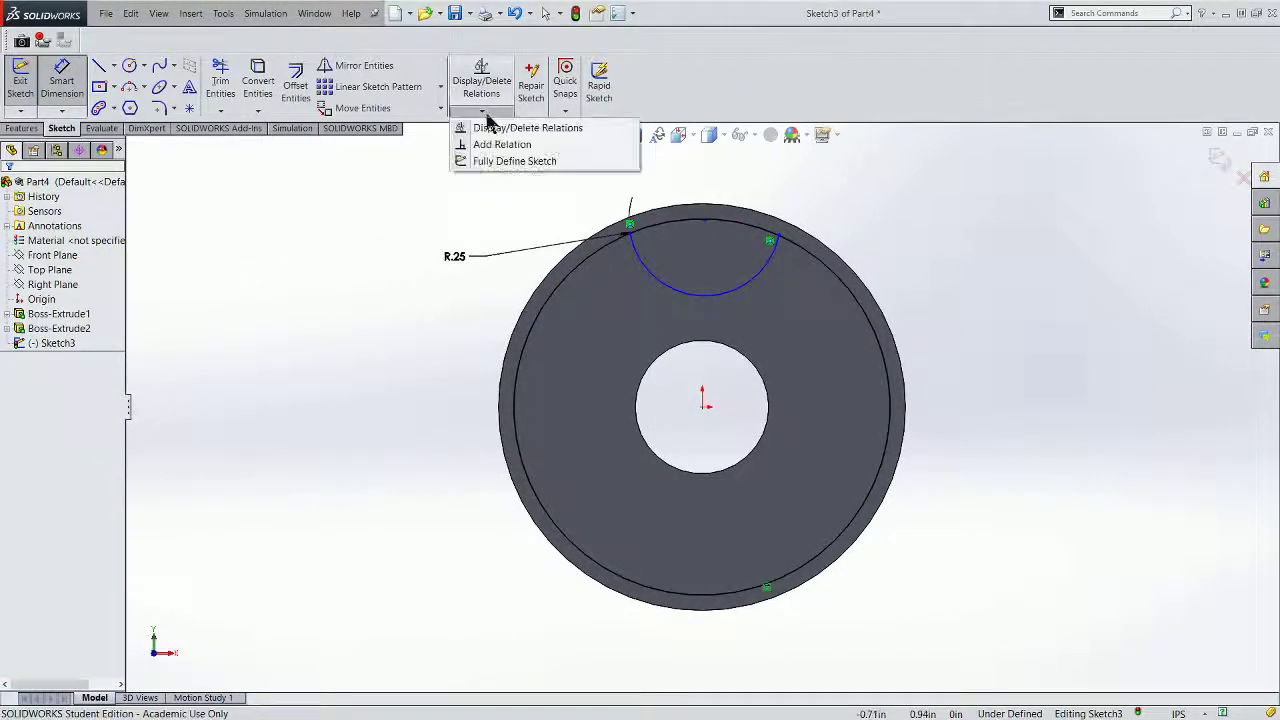
left_click(489, 145)
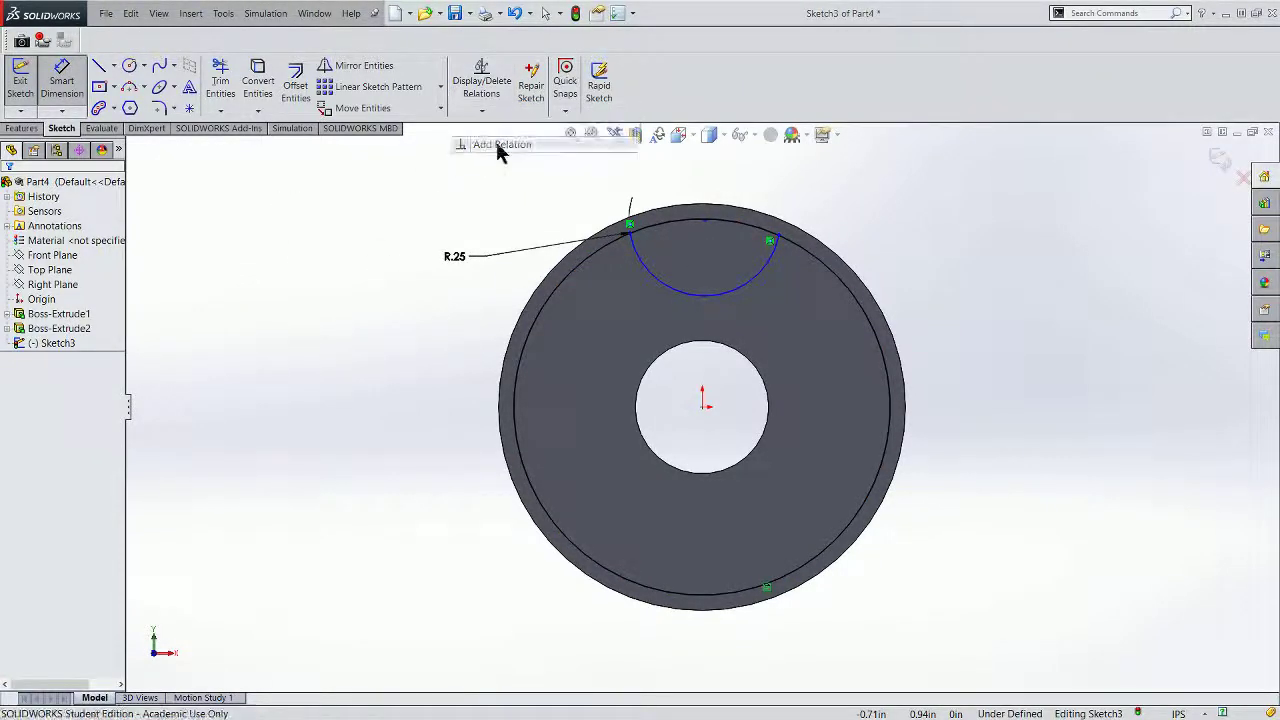
left_click(705, 221)
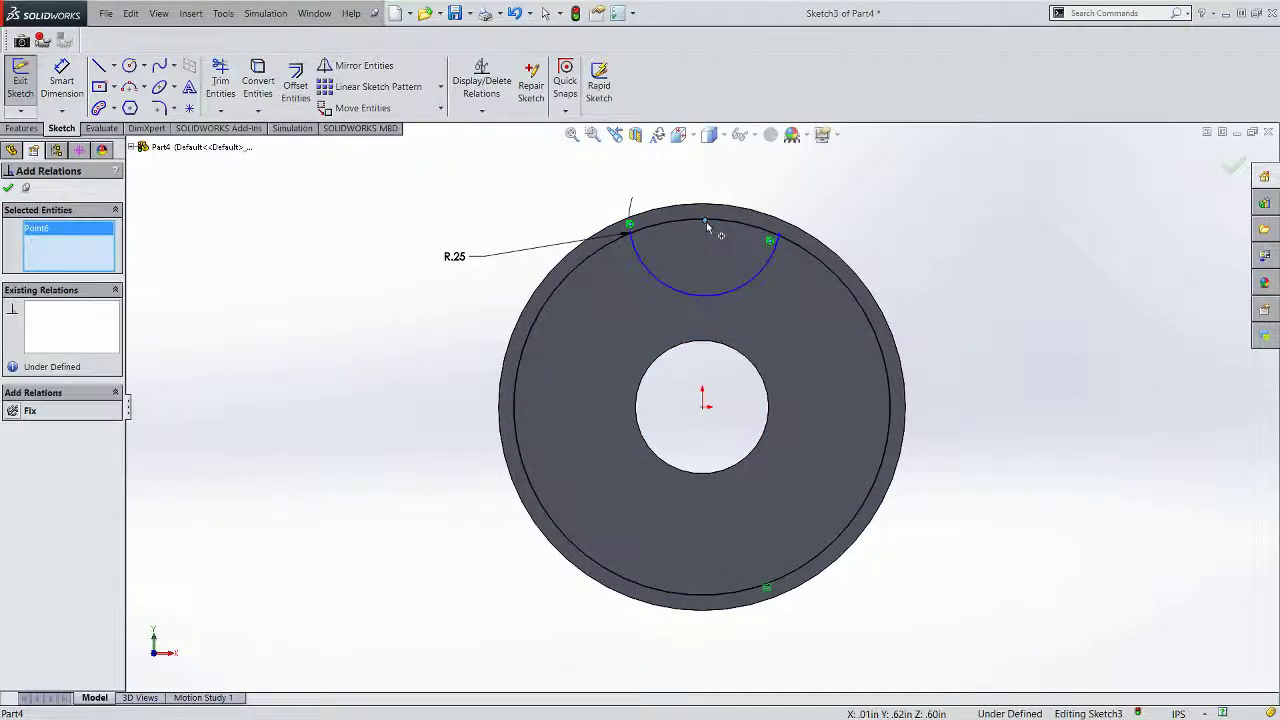
left_click(703, 409)
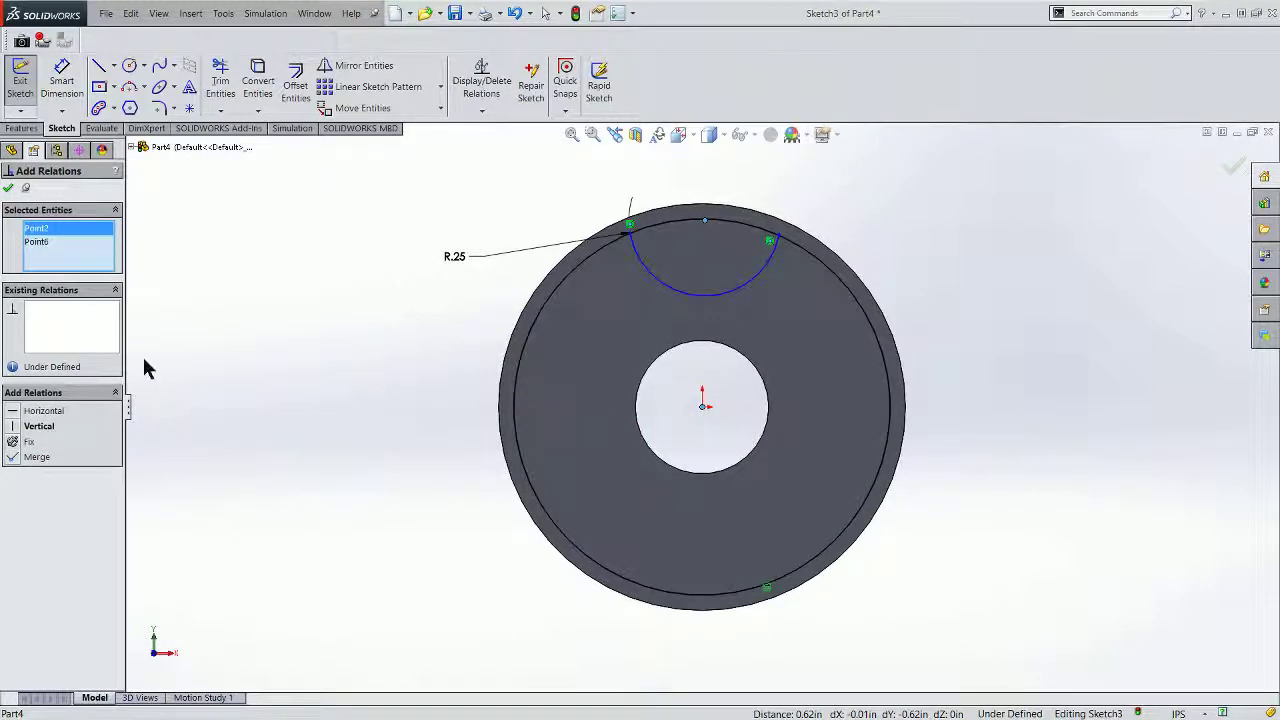
left_click(14, 426)
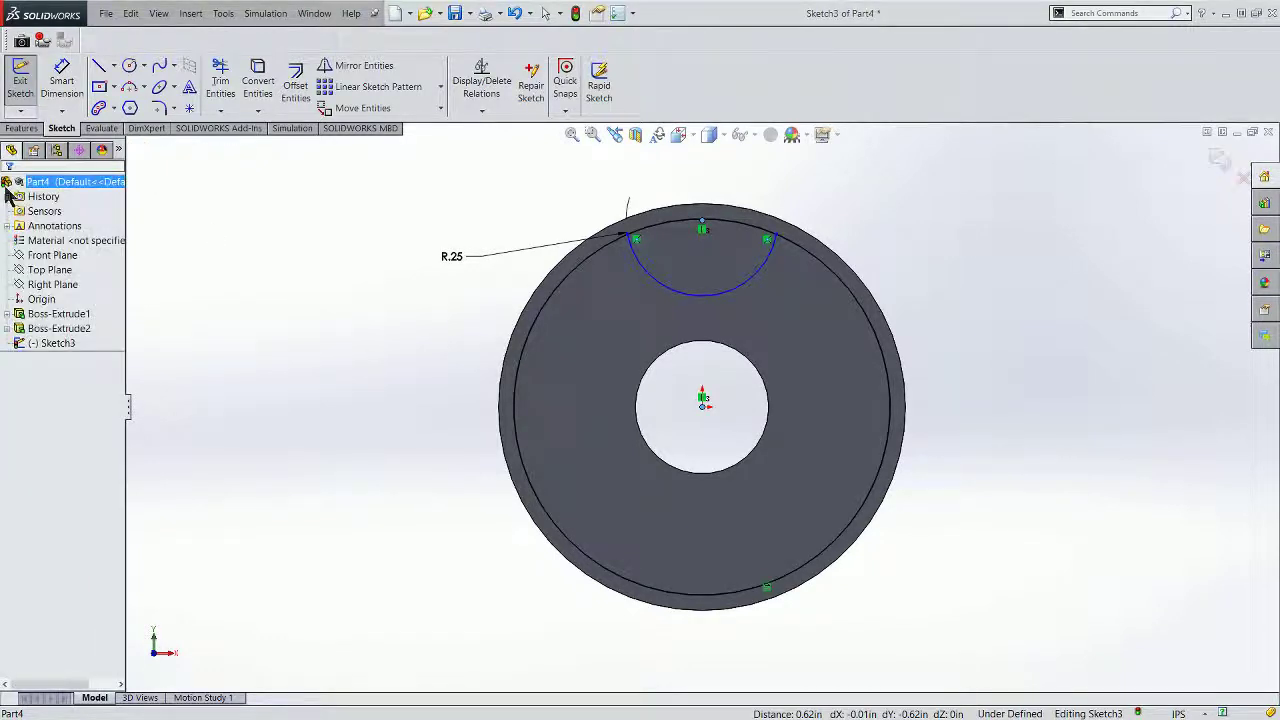
left_click(8, 187)
left_click(481, 112)
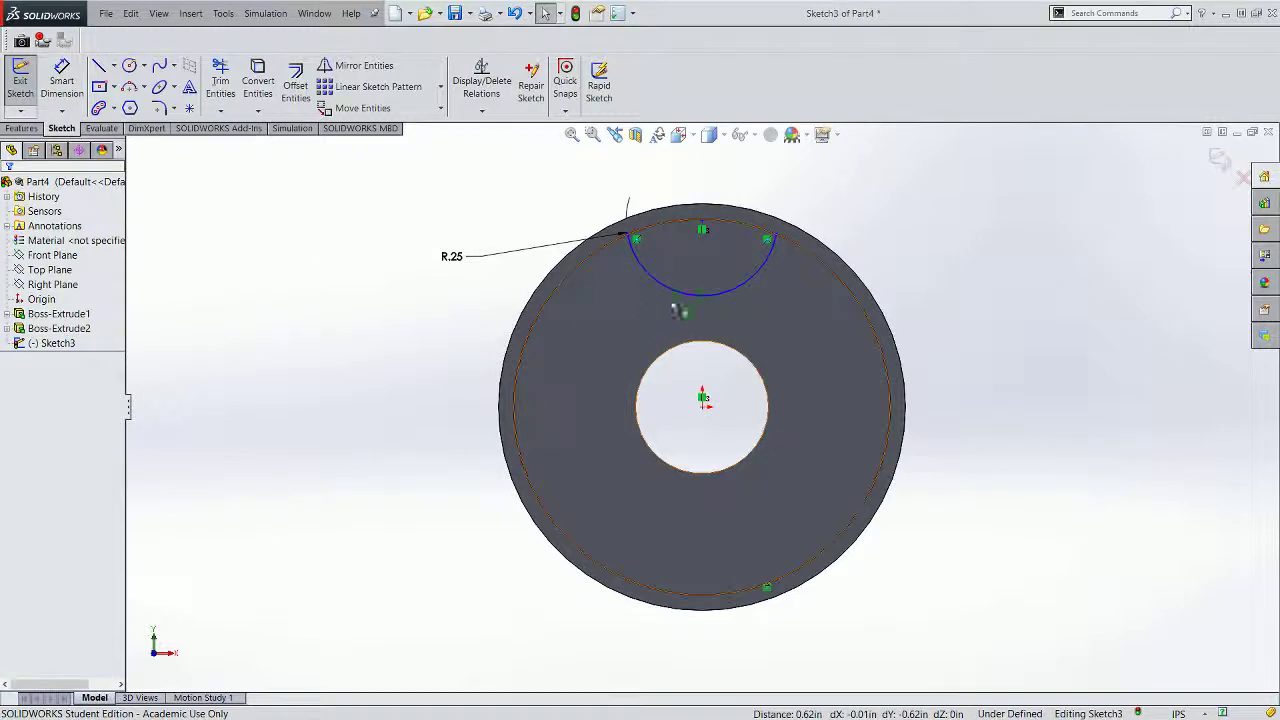
scroll(680, 300, "down", 4)
scroll(694, 289, "down", 2)
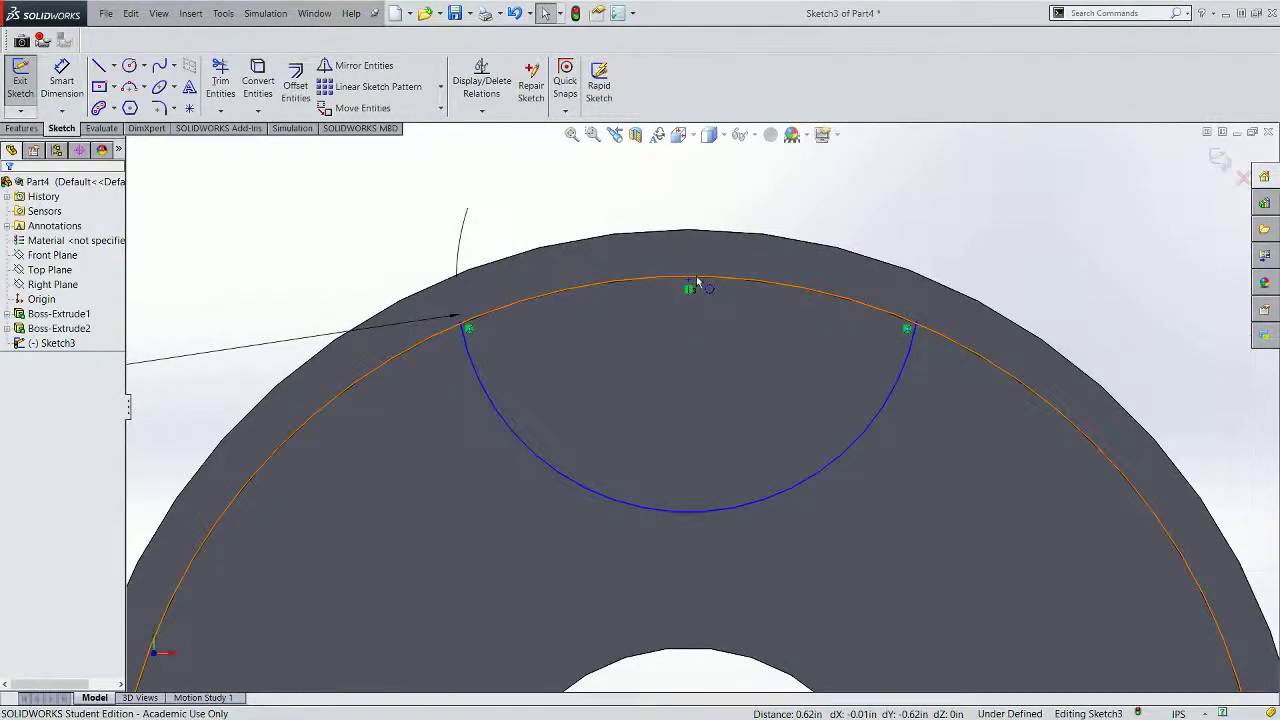
Make the arc's top point coincident with the outer circle, fully defining Sketch3.
left_click(482, 111)
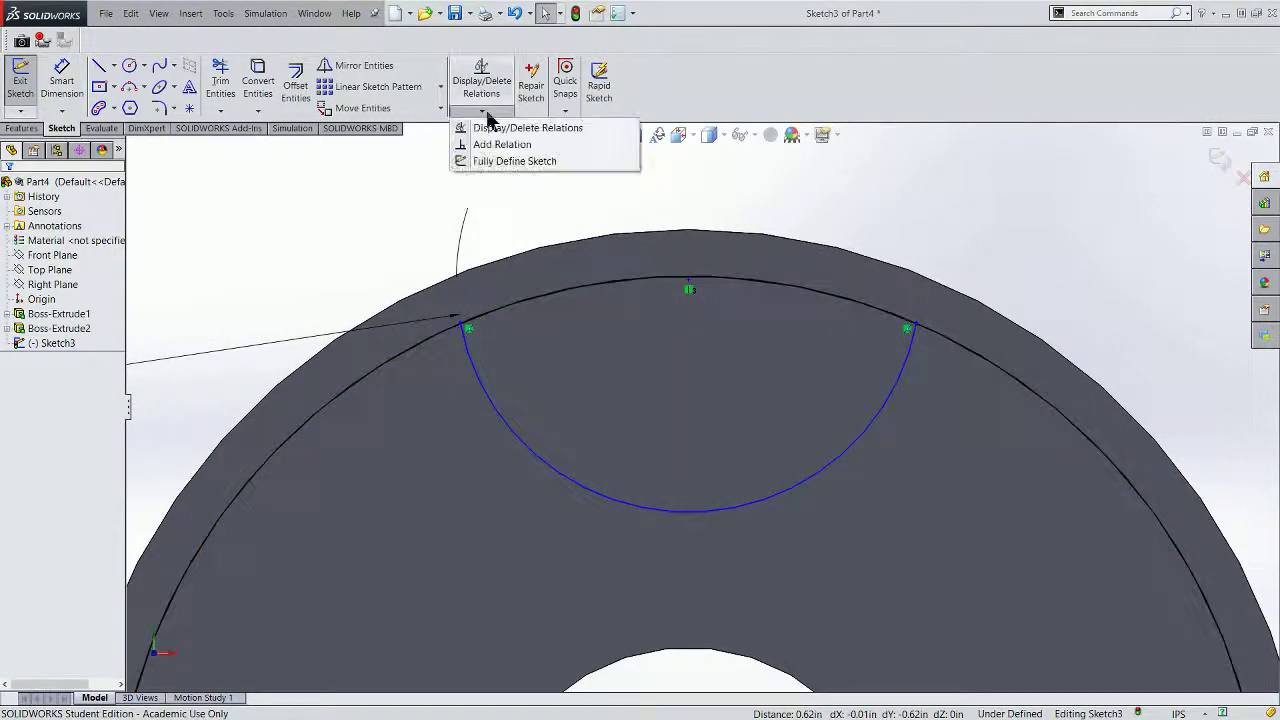
left_click(494, 145)
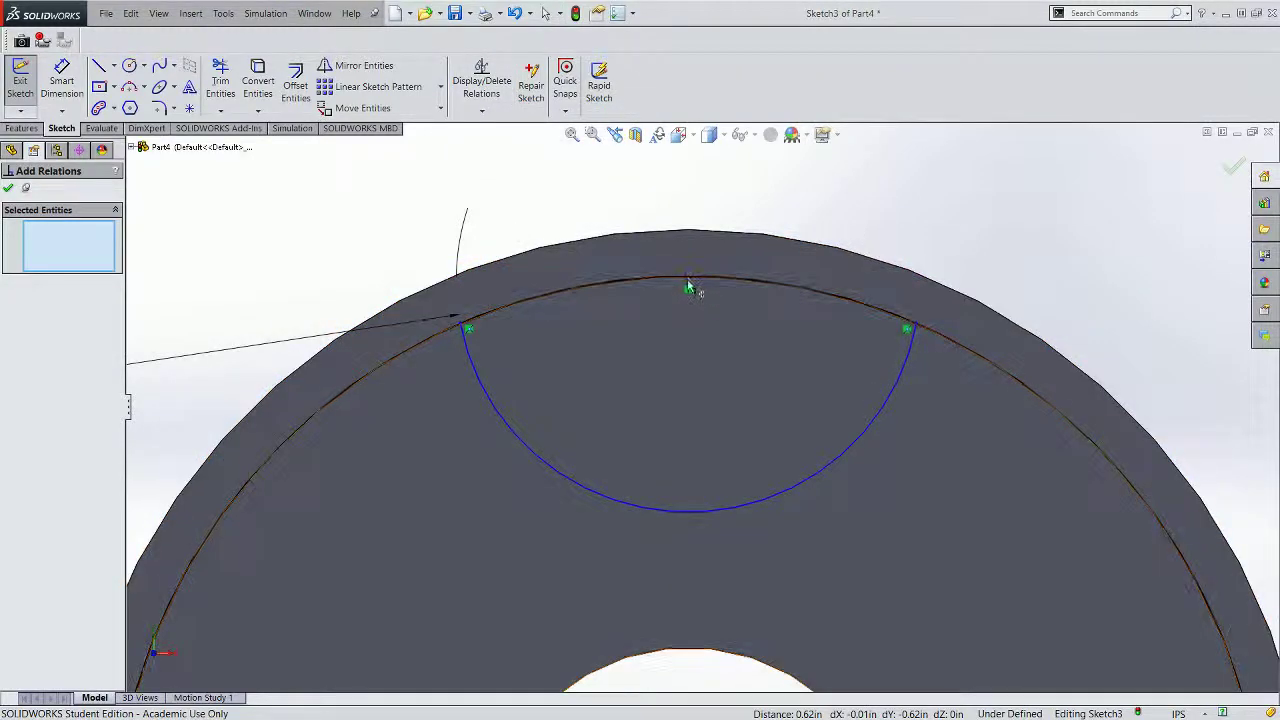
left_click(690, 288)
left_click(698, 281)
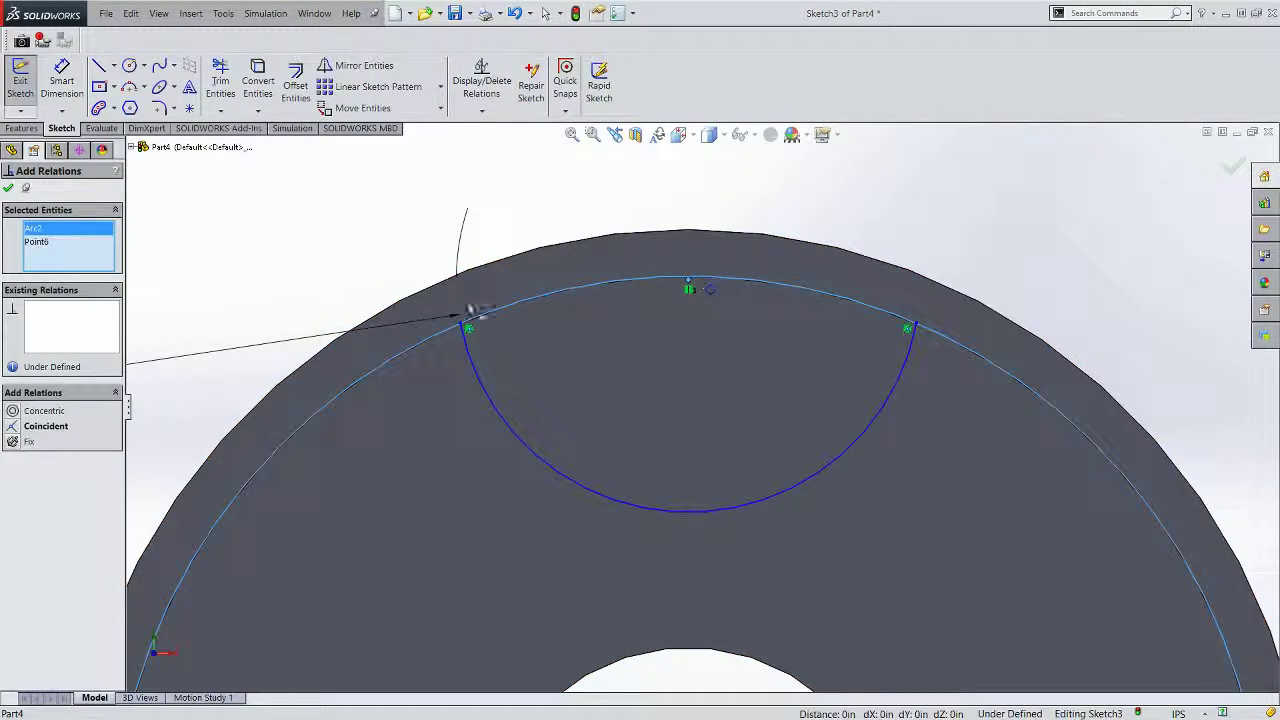
left_click(13, 426)
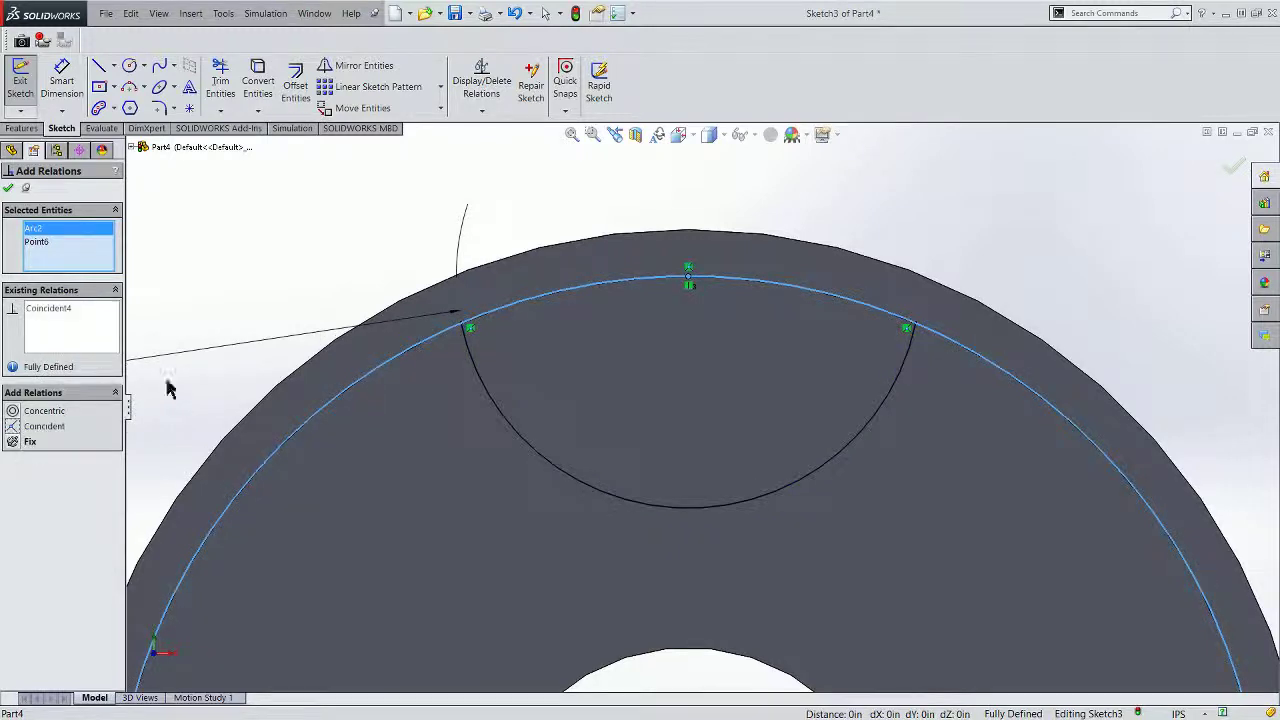
left_click(8, 187)
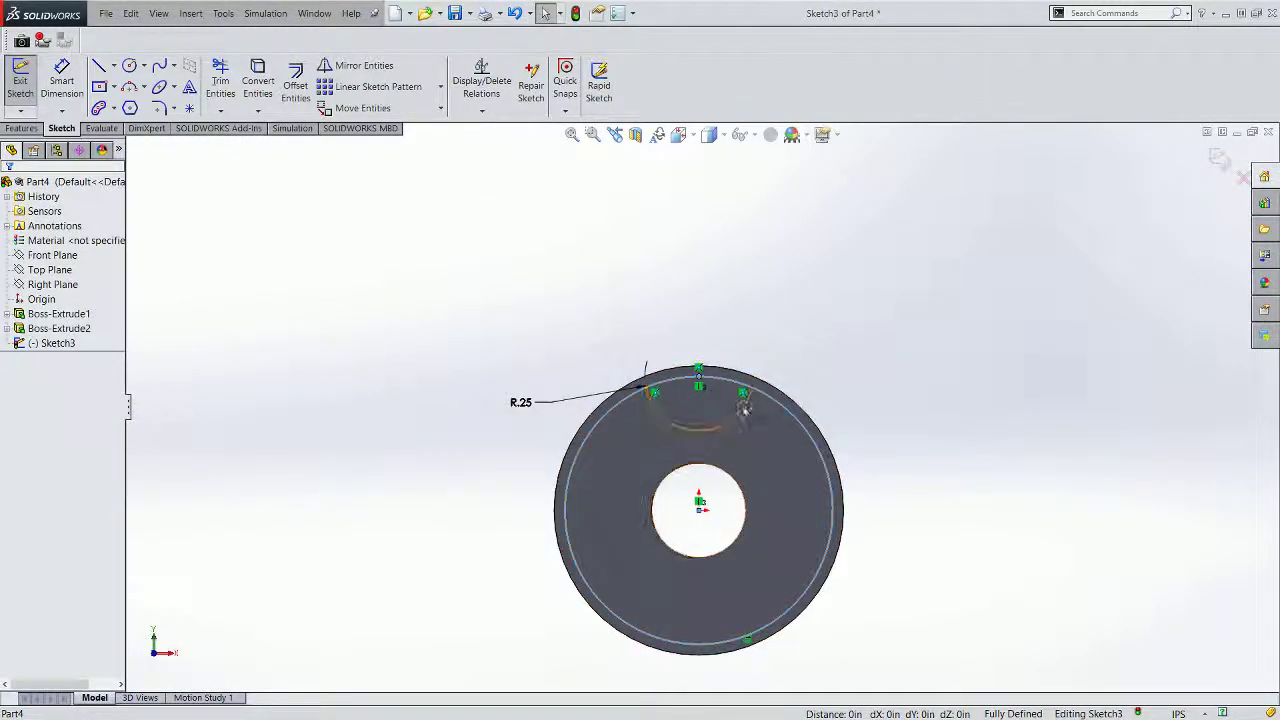
left_click(846, 318)
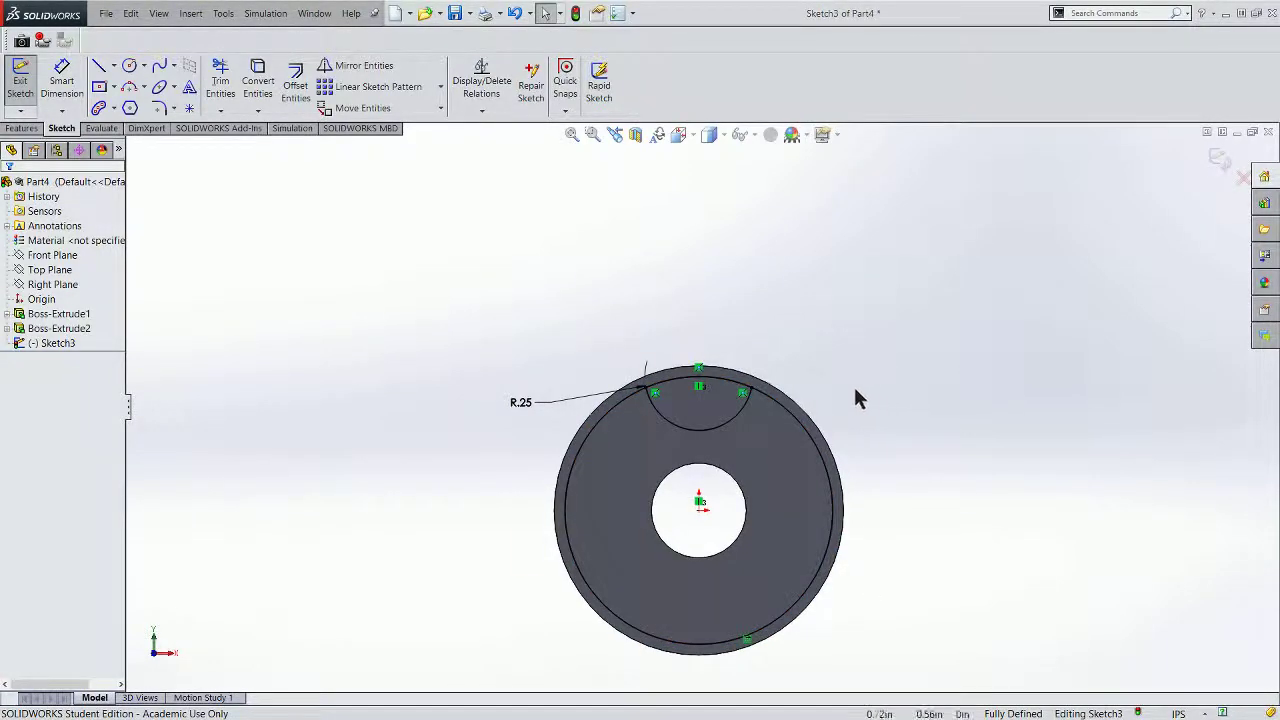
scroll(855, 397, "down", 4)
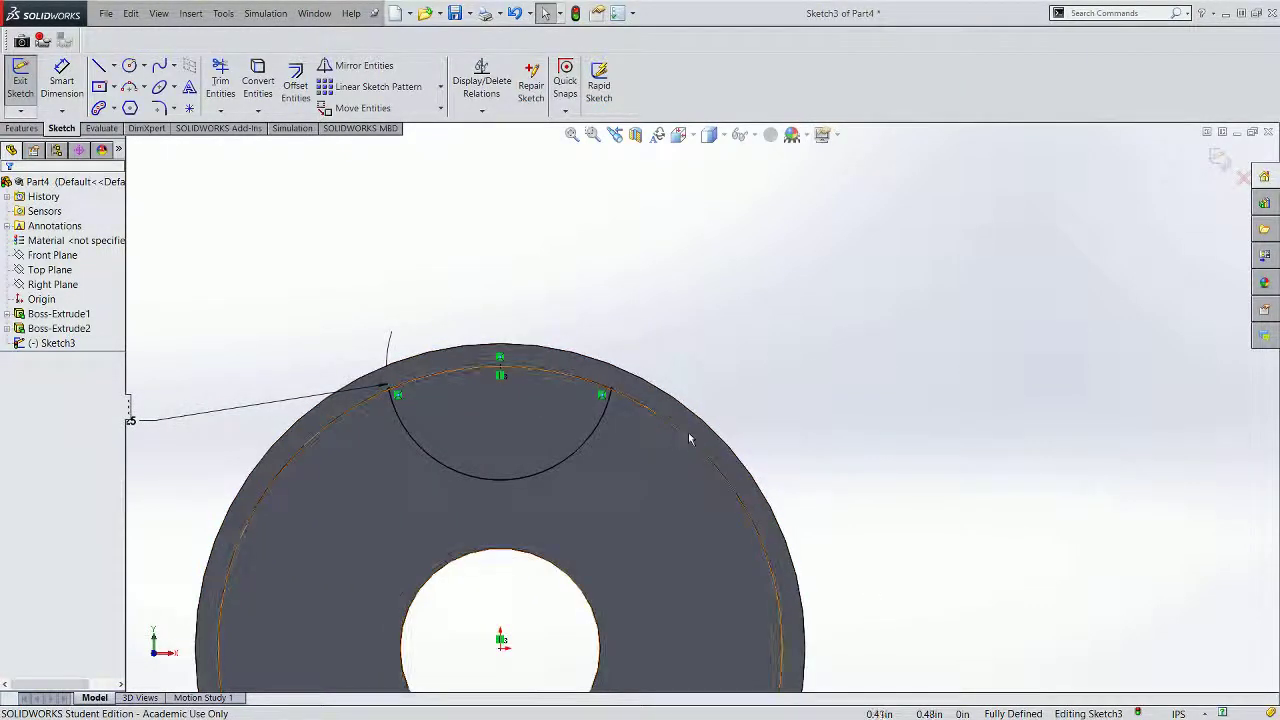
scroll(770, 390, "up", 4)
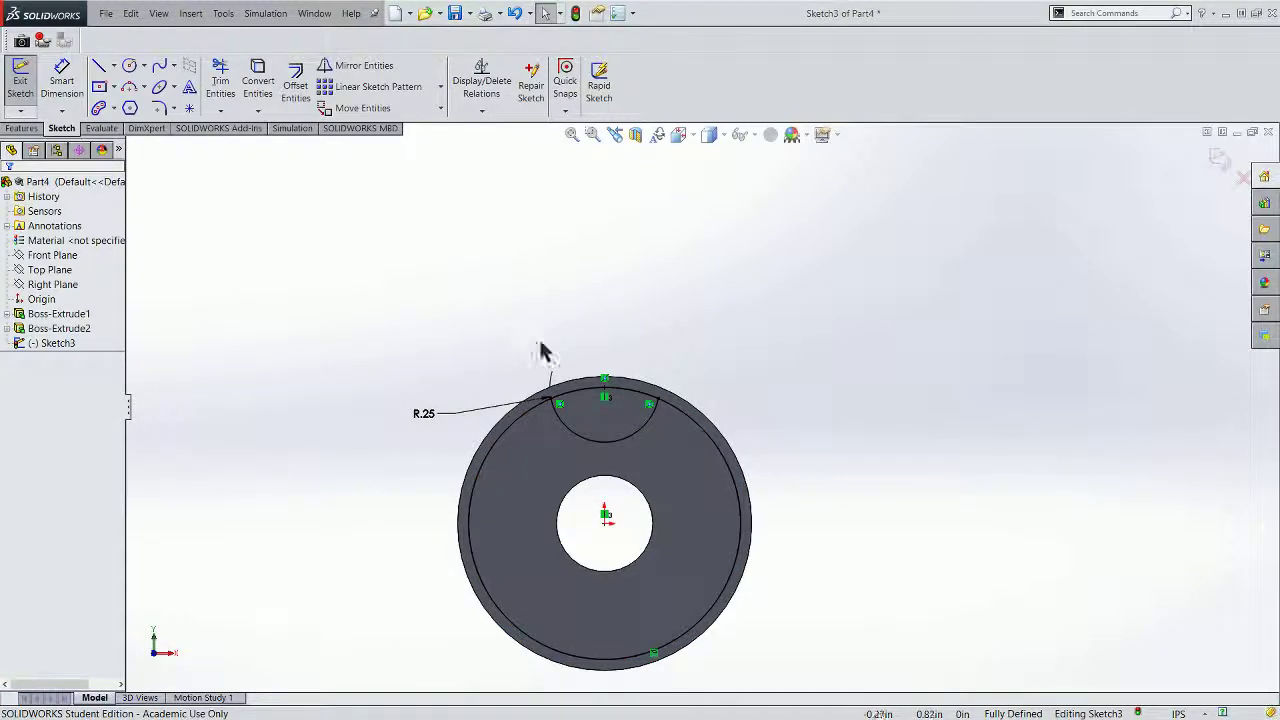
scroll(520, 340, "down", 5)
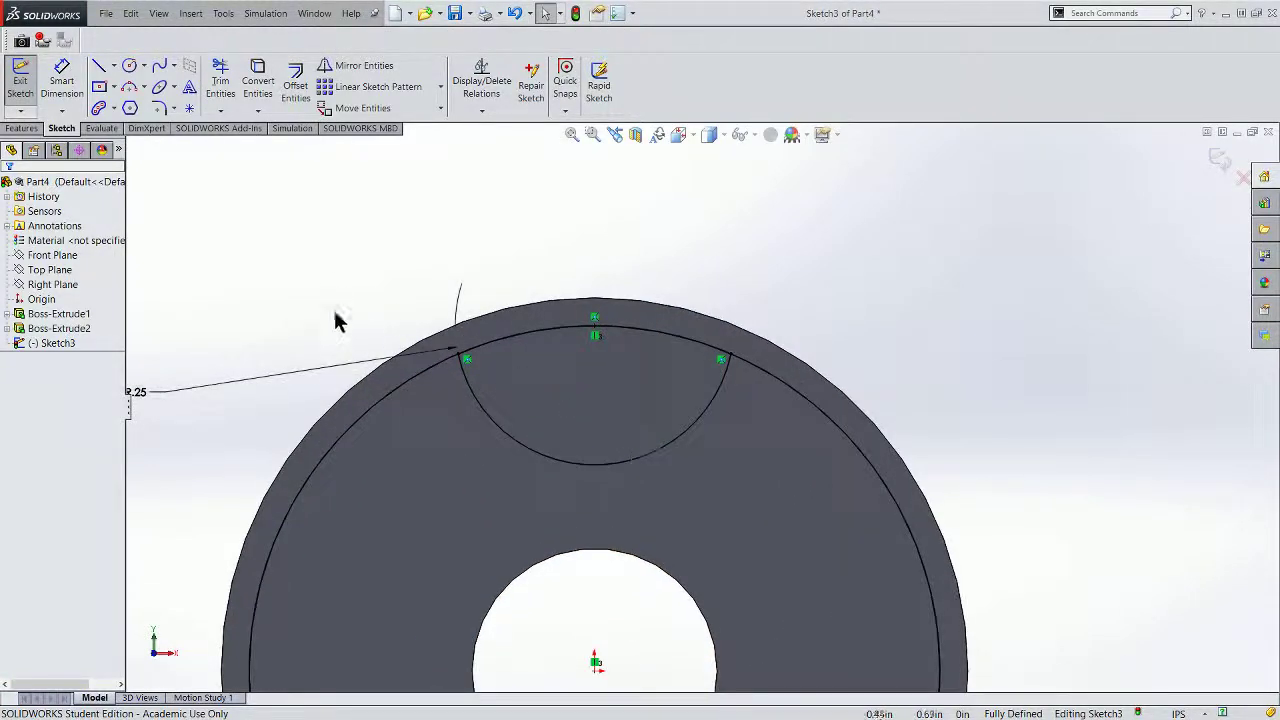
left_click(220, 111)
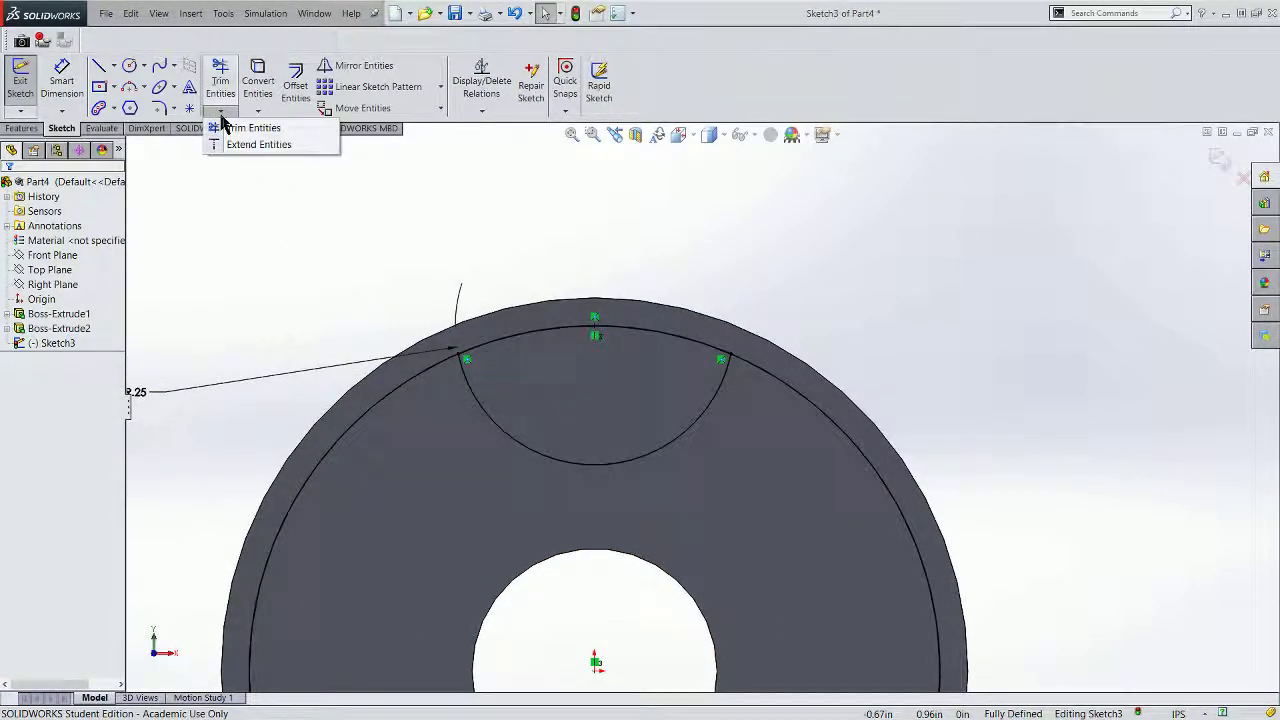
Power-trim the unwanted Sketch3 curves, leaving a closed R.25 notch profile.
left_click(245, 128)
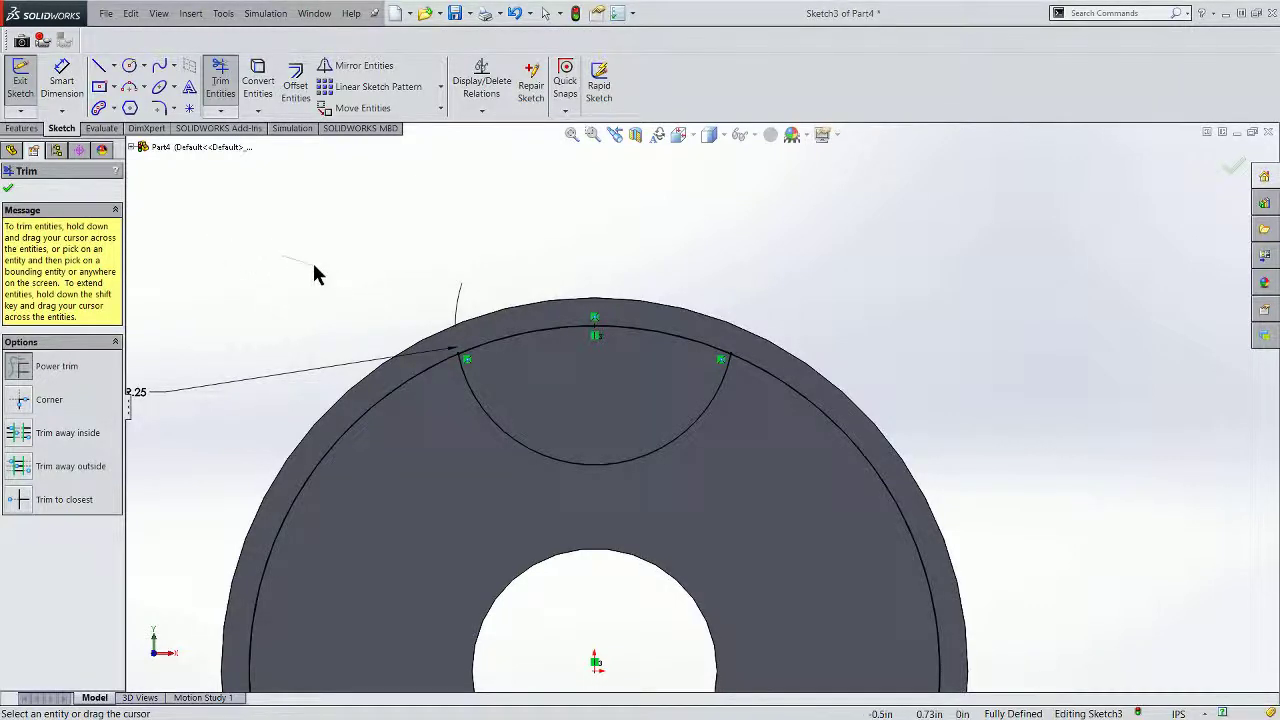
scroll(355, 292, "down", 1)
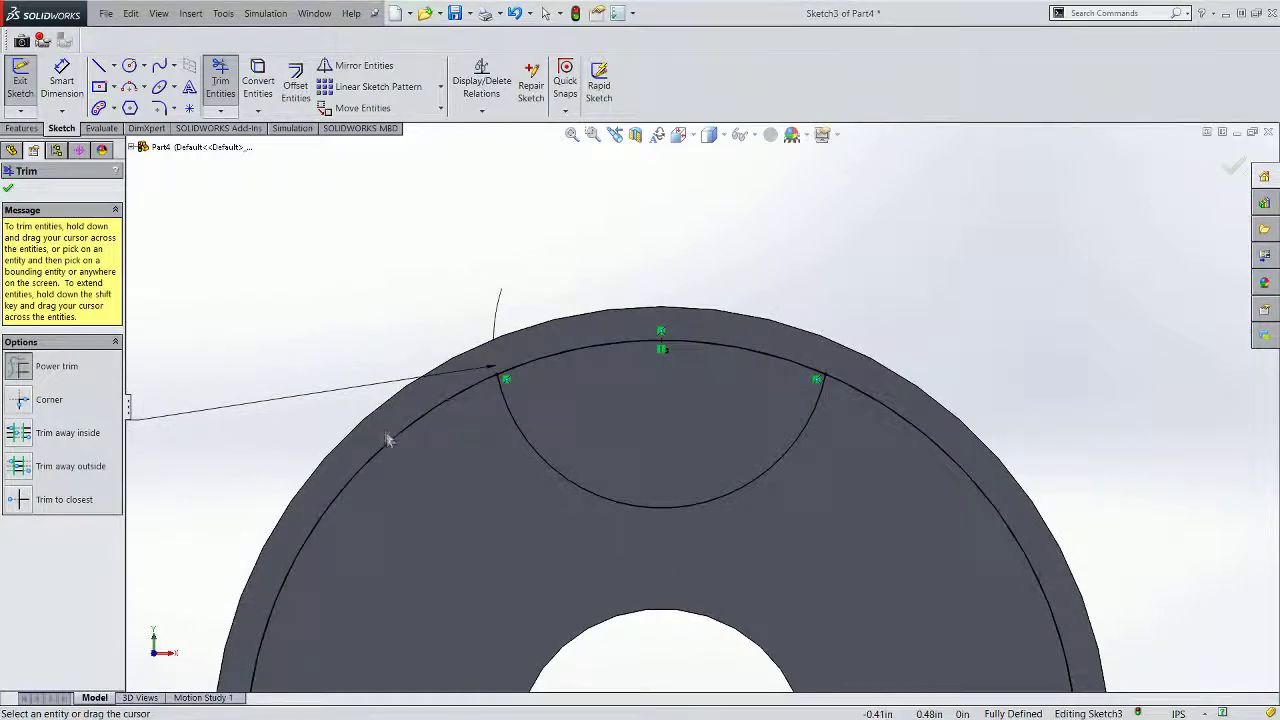
scroll(378, 440, "up", 2)
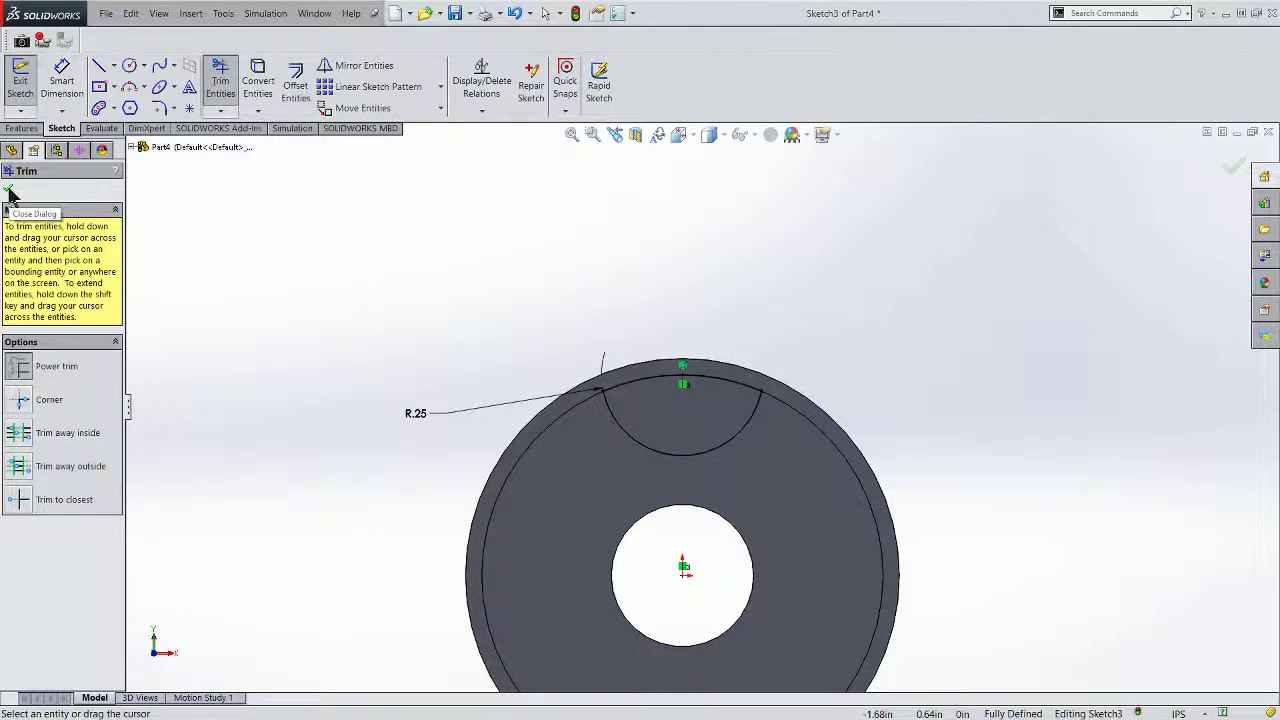
left_click(9, 190)
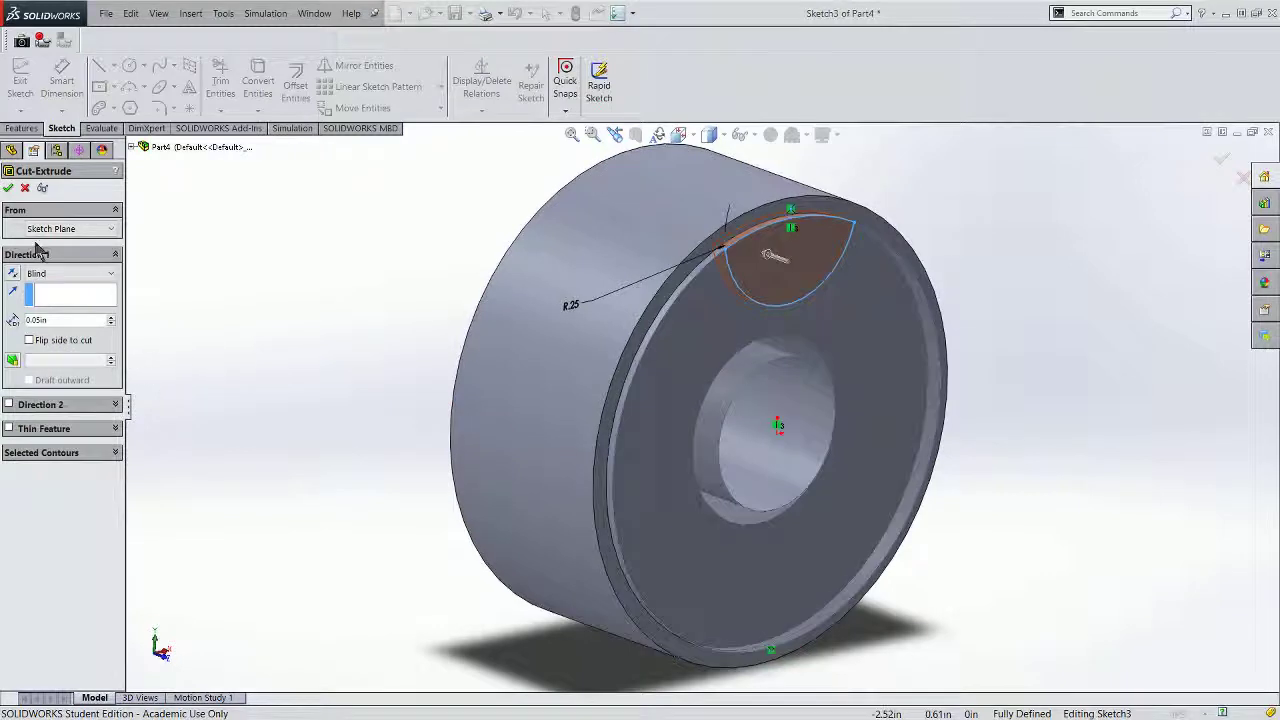
Set the notch cut's end condition to Up To Next and create Cut-Extrude1.
left_click(78, 275)
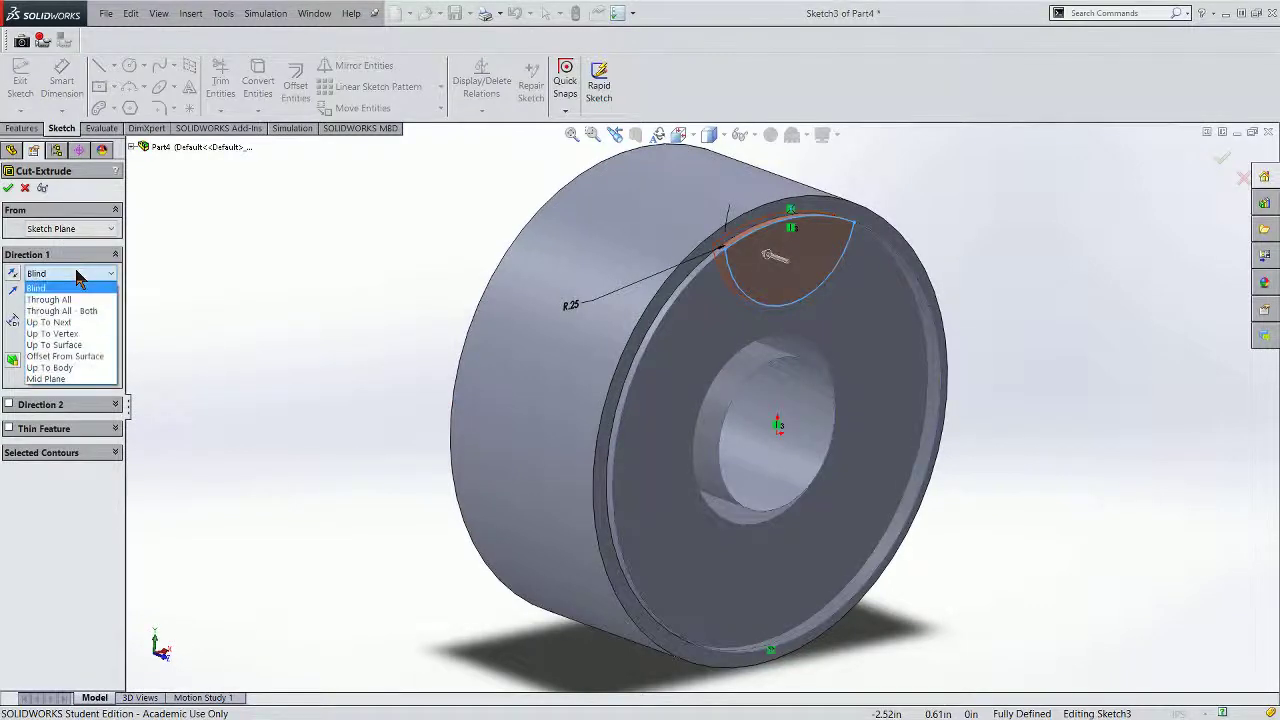
left_click(72, 323)
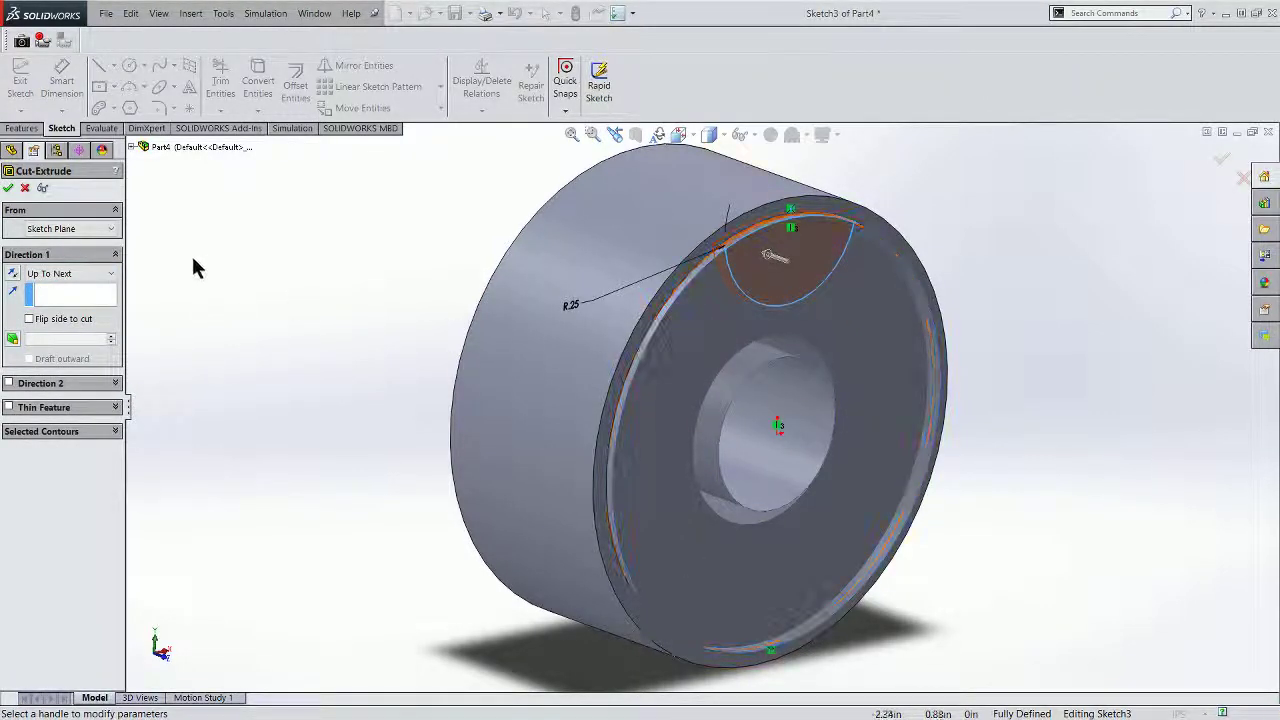
left_click(9, 190)
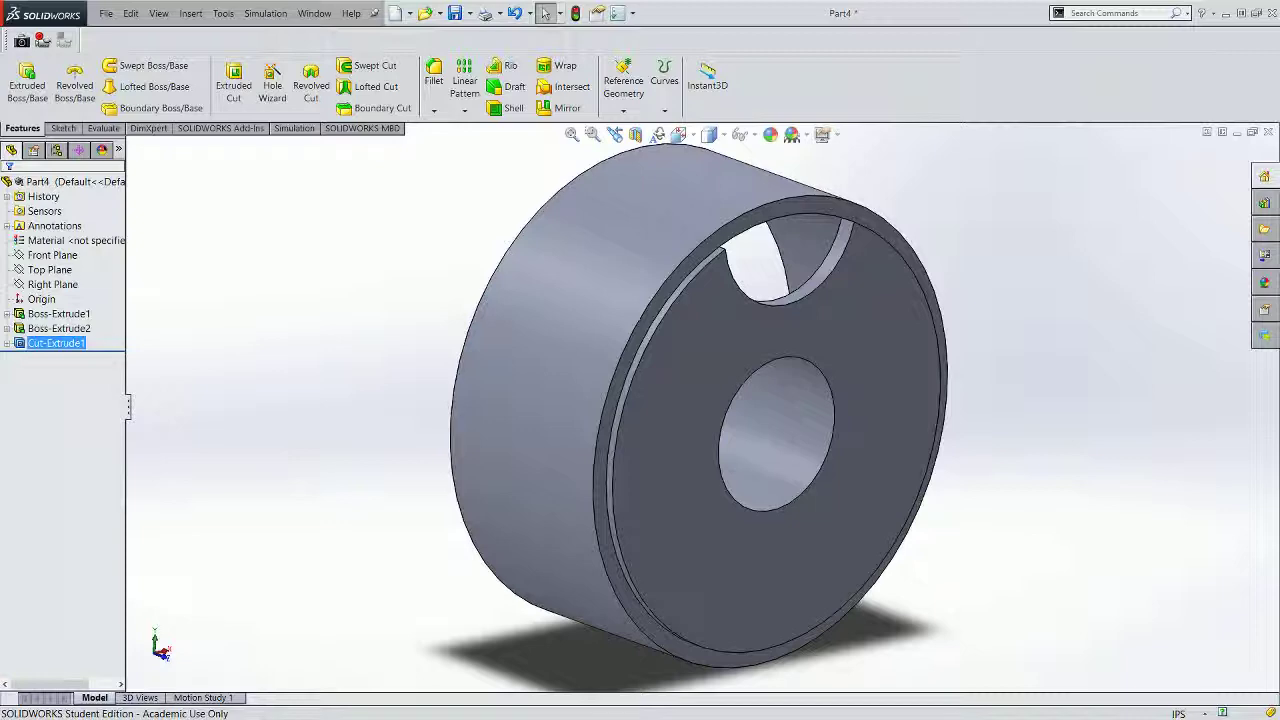
key("alt+Tab")
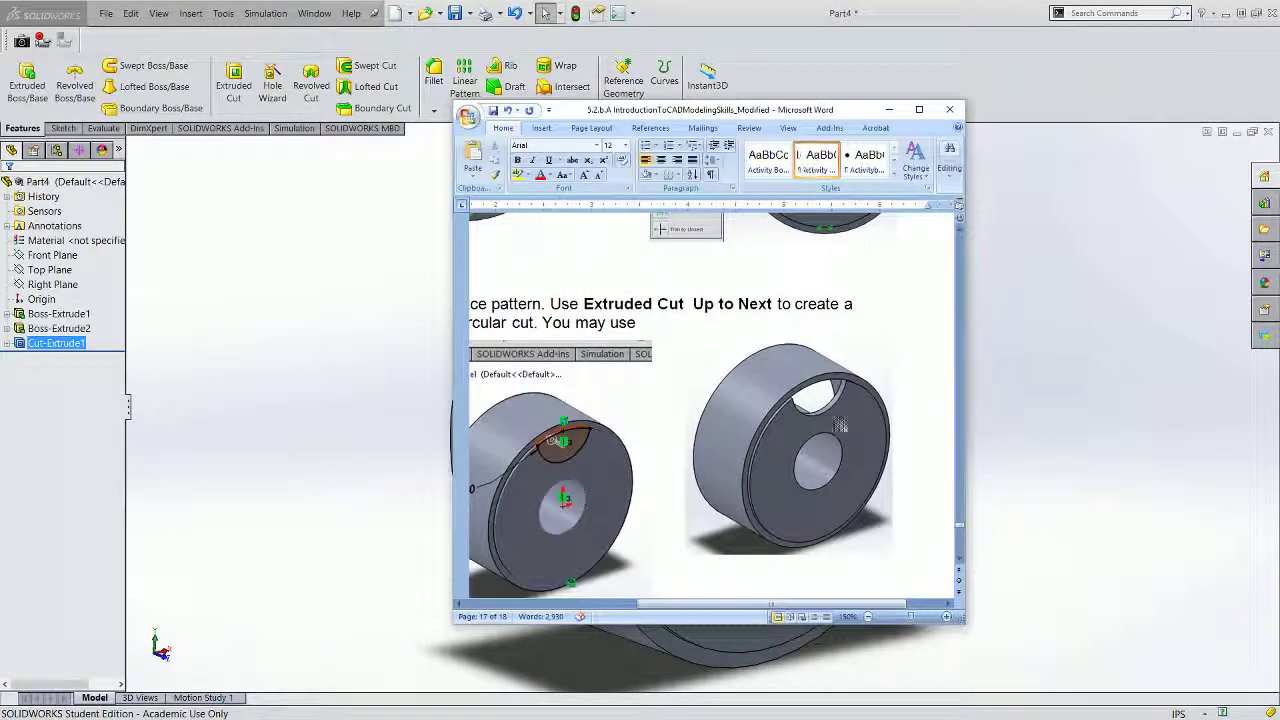
scroll(855, 454, "down", 1)
scroll(847, 452, "down", 3)
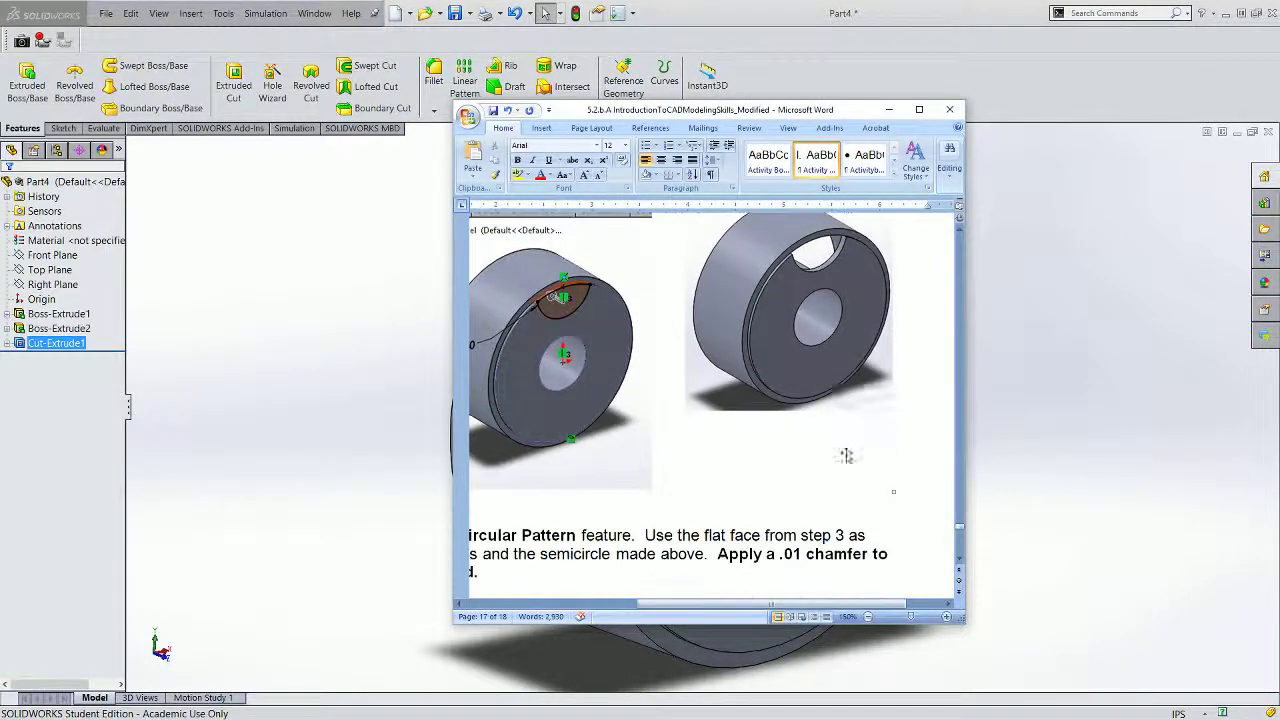
scroll(847, 452, "up", 3)
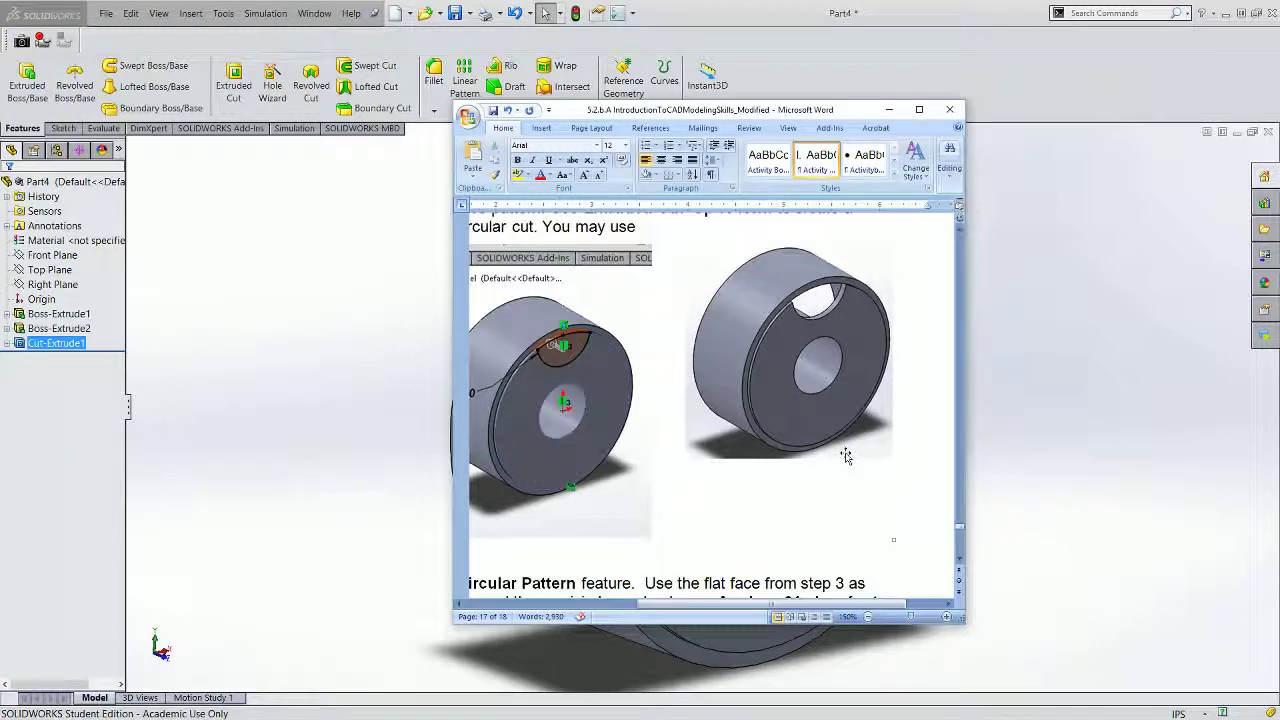
left_click_drag(820, 114, 563, 134)
left_click(160, 380)
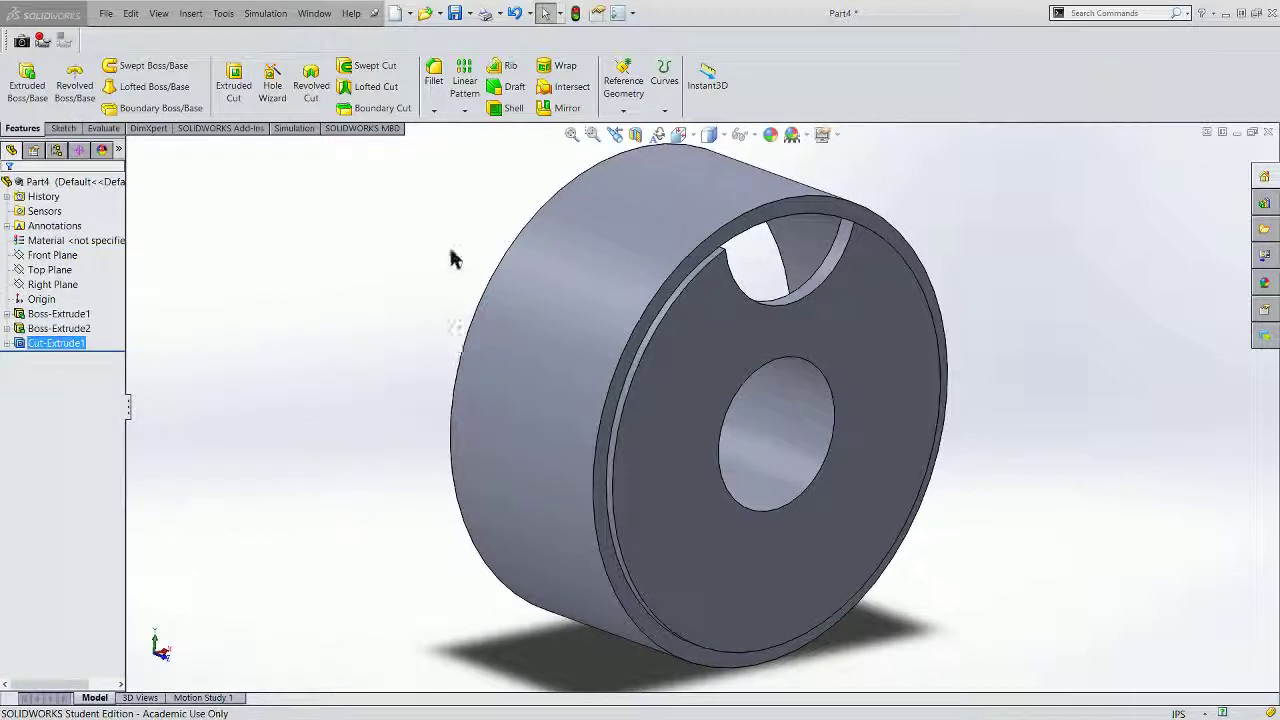
Start a Circular Pattern for the Cut-Extrude1 notch.
left_click(455, 114)
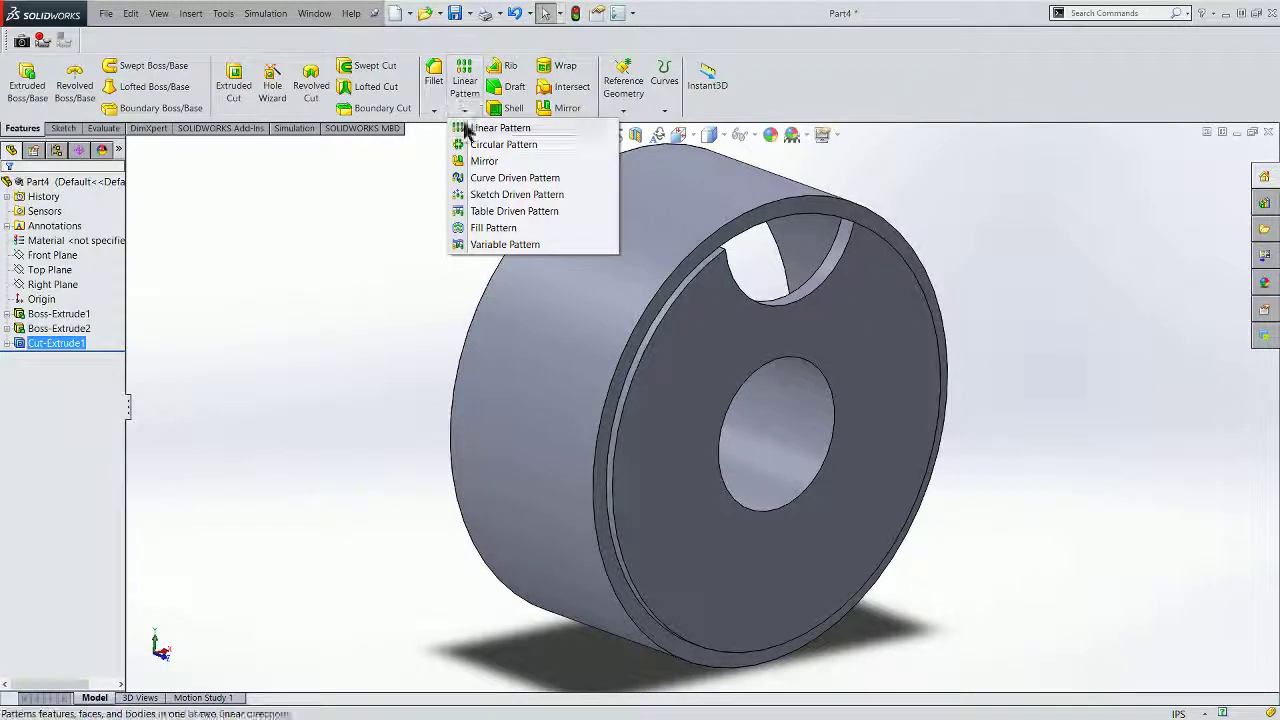
left_click(469, 145)
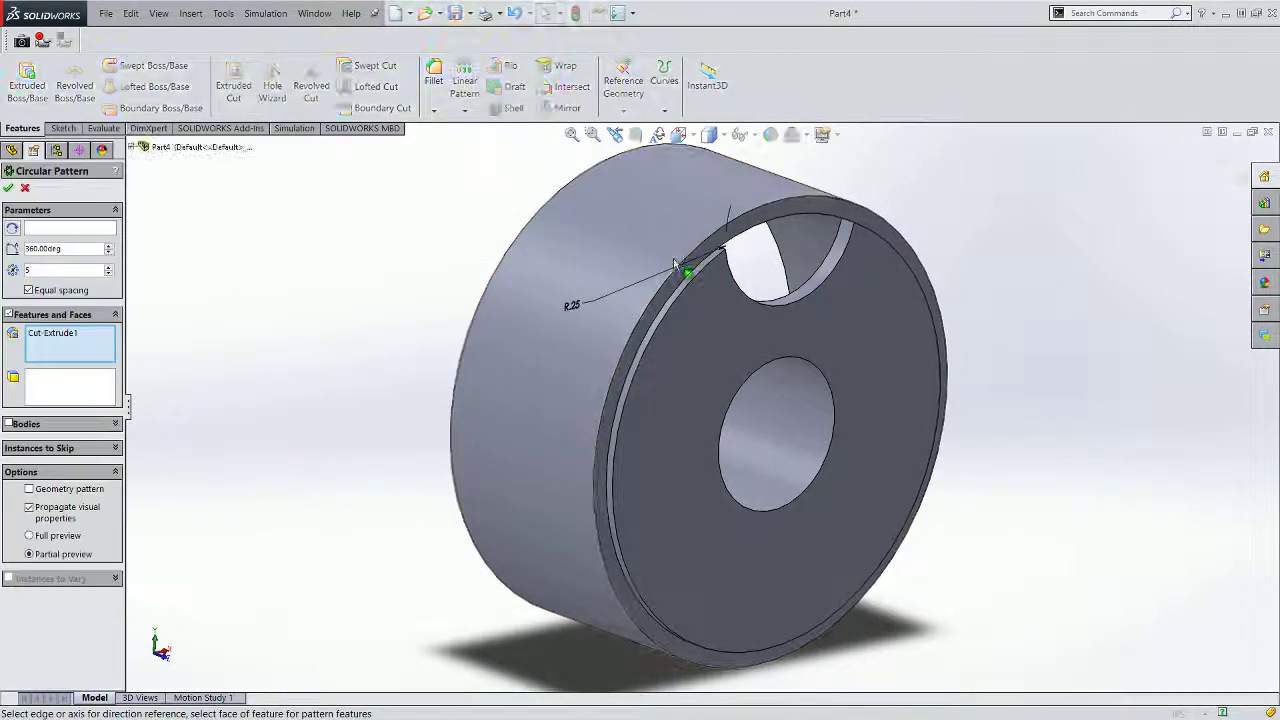
Pattern Cut-Extrude1 five times, equally spaced over 360°, around the front face's circular edge.
scroll(585, 316, "down", 2)
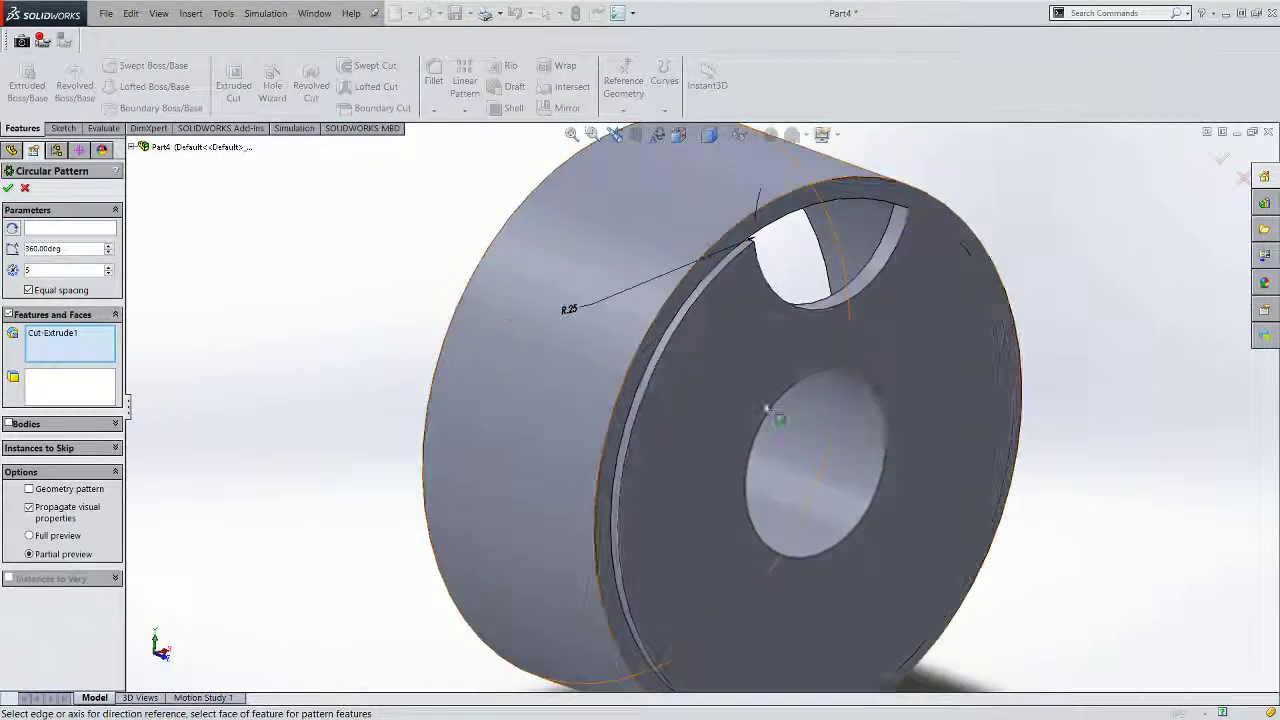
scroll(773, 399, "up", 2)
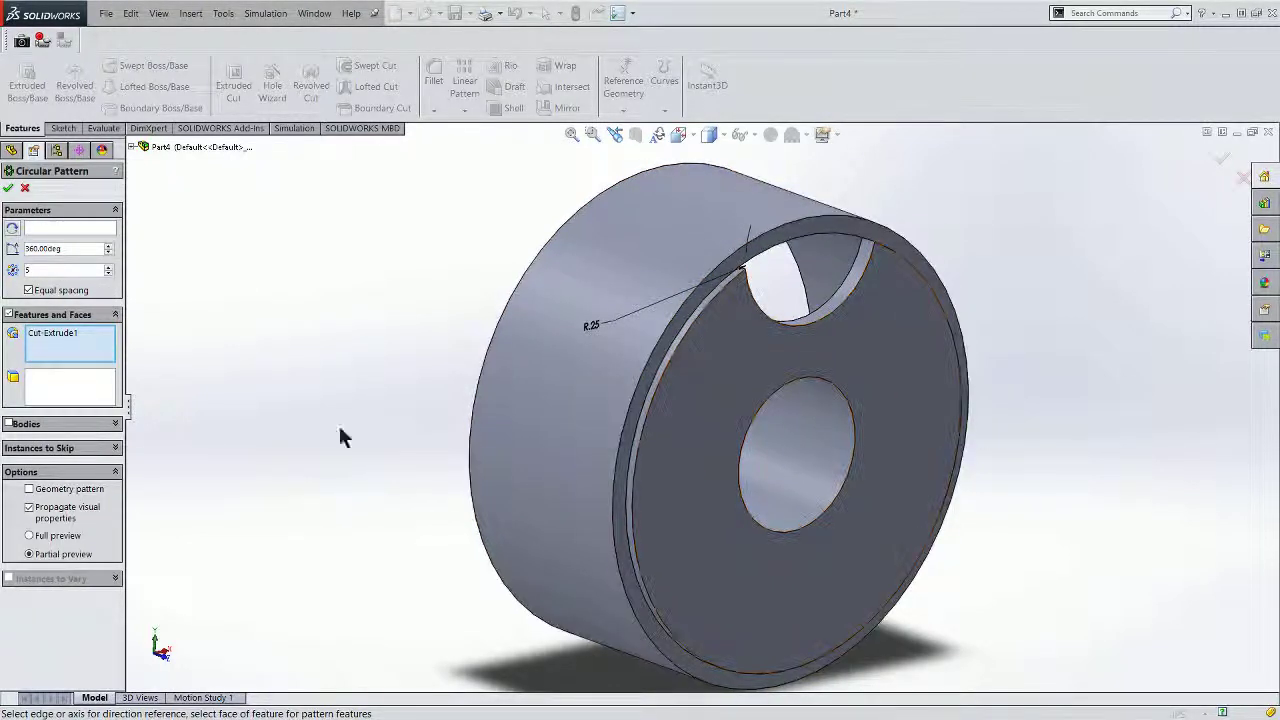
left_click(50, 228)
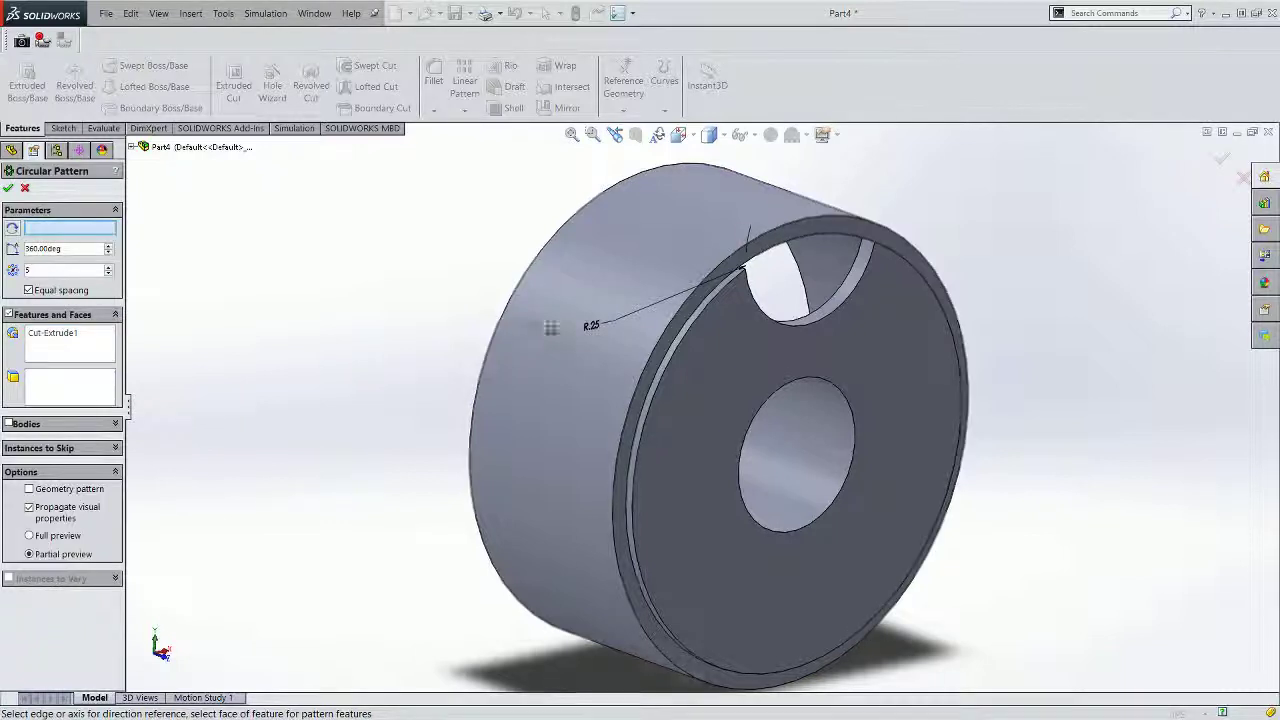
left_click(686, 348)
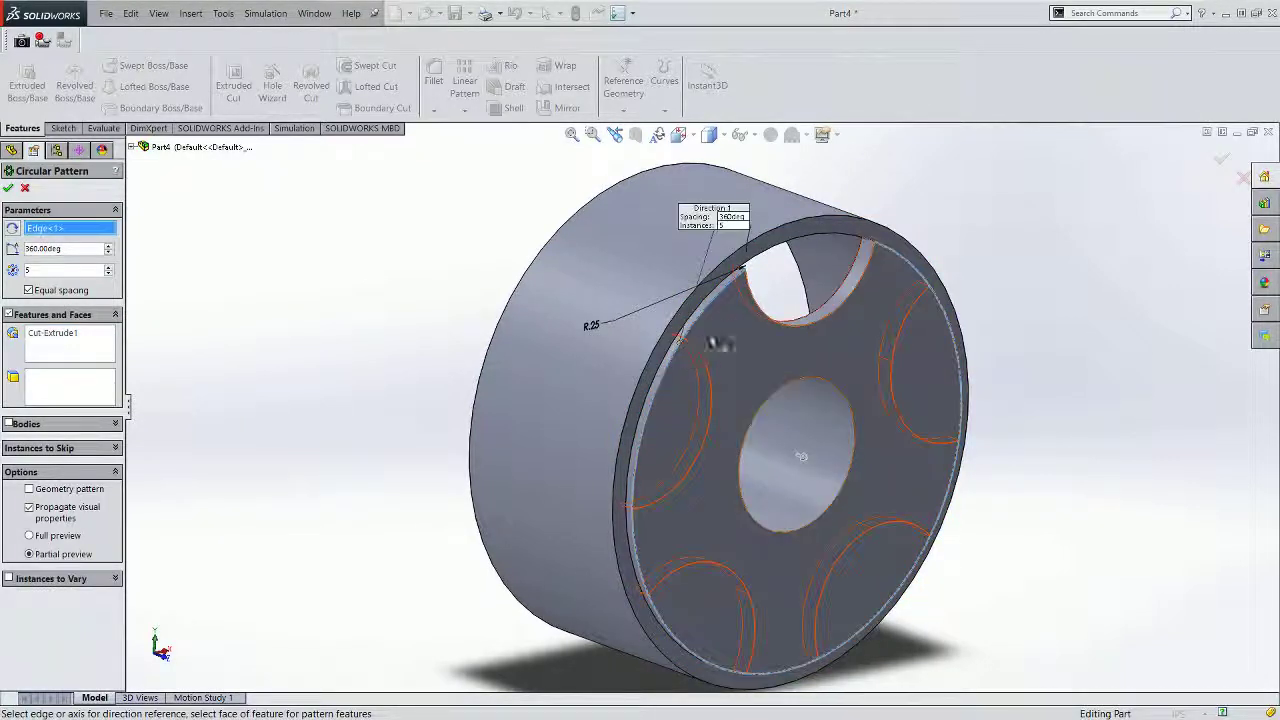
left_click(82, 341)
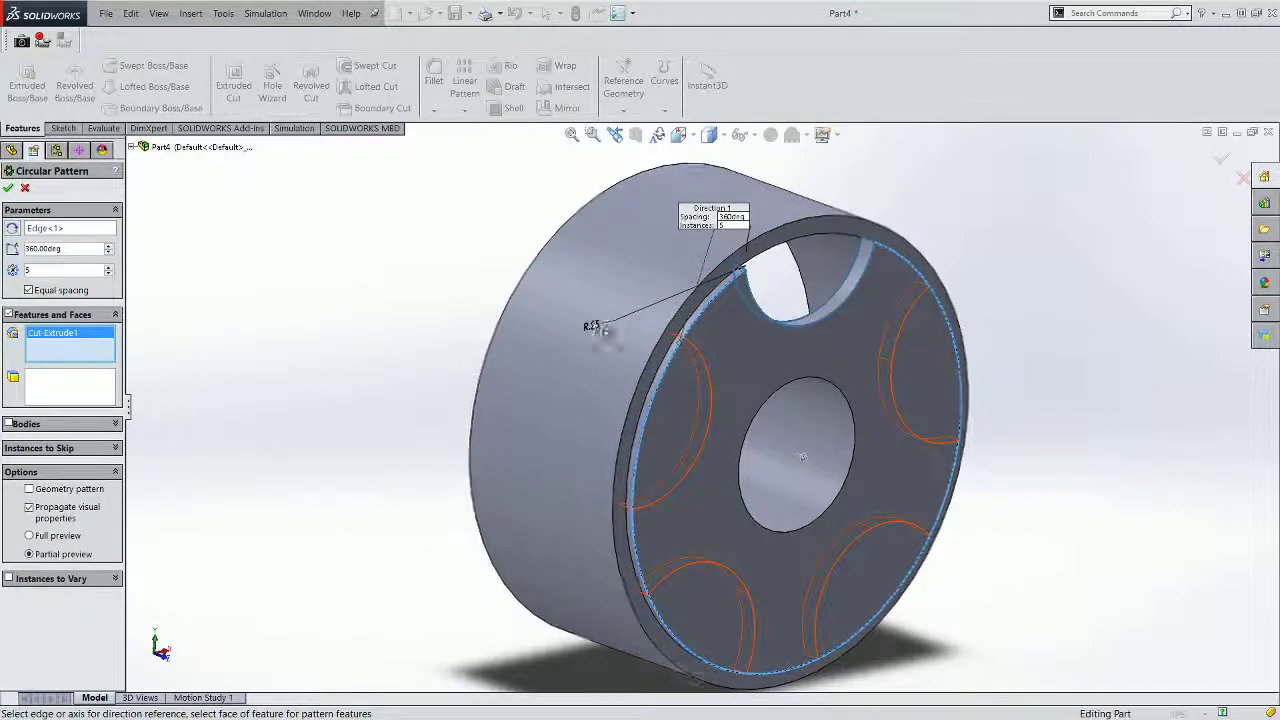
left_click(814, 317)
left_click(820, 320)
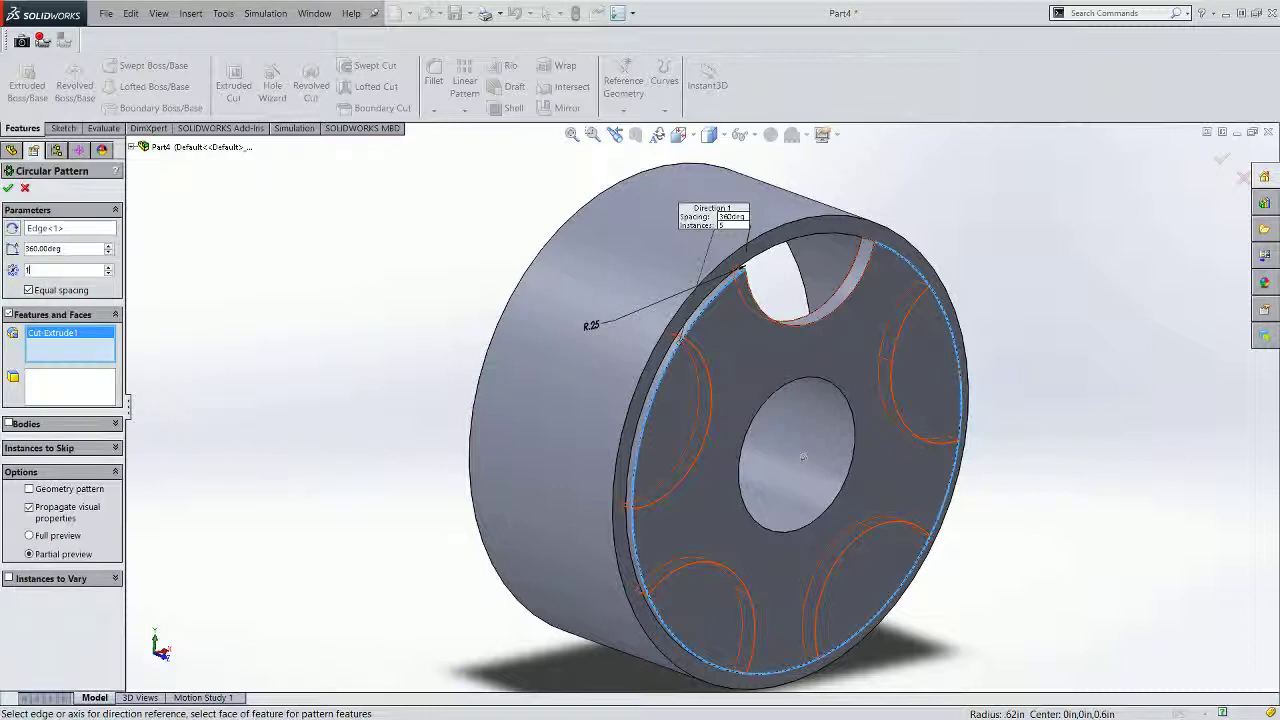
double_click(41, 270)
type("10")
left_click(61, 249)
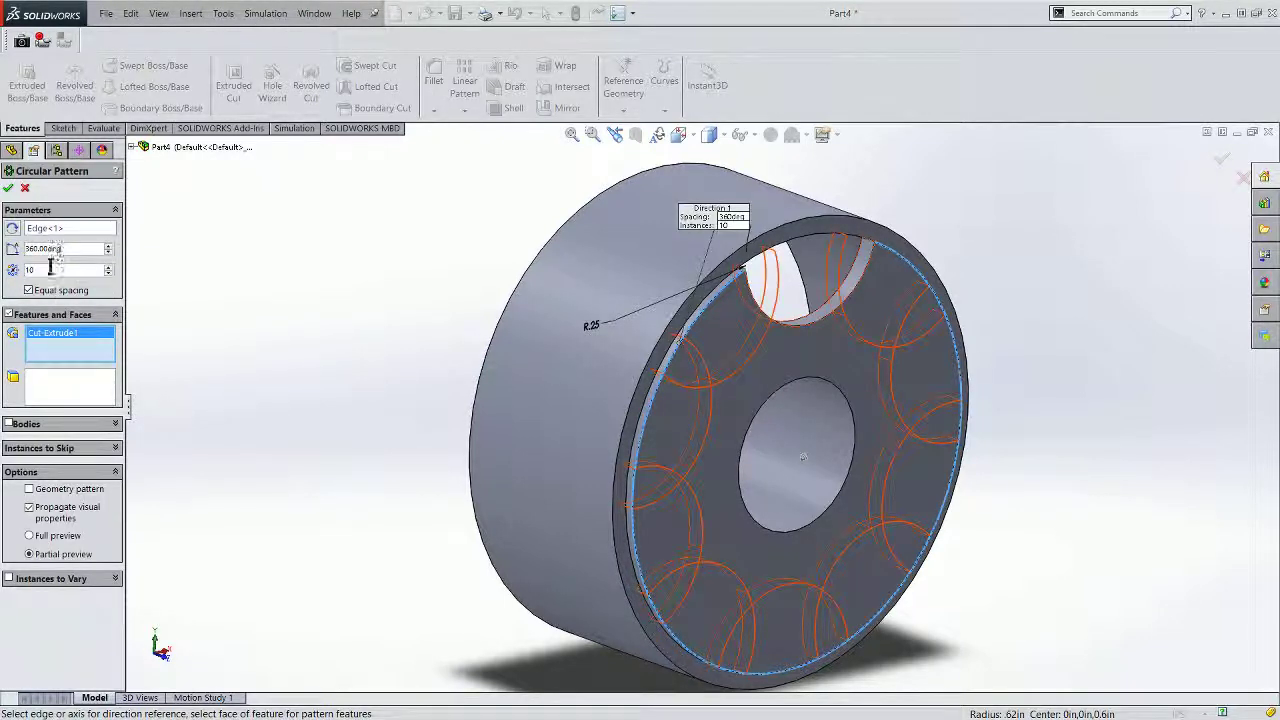
left_click(60, 249)
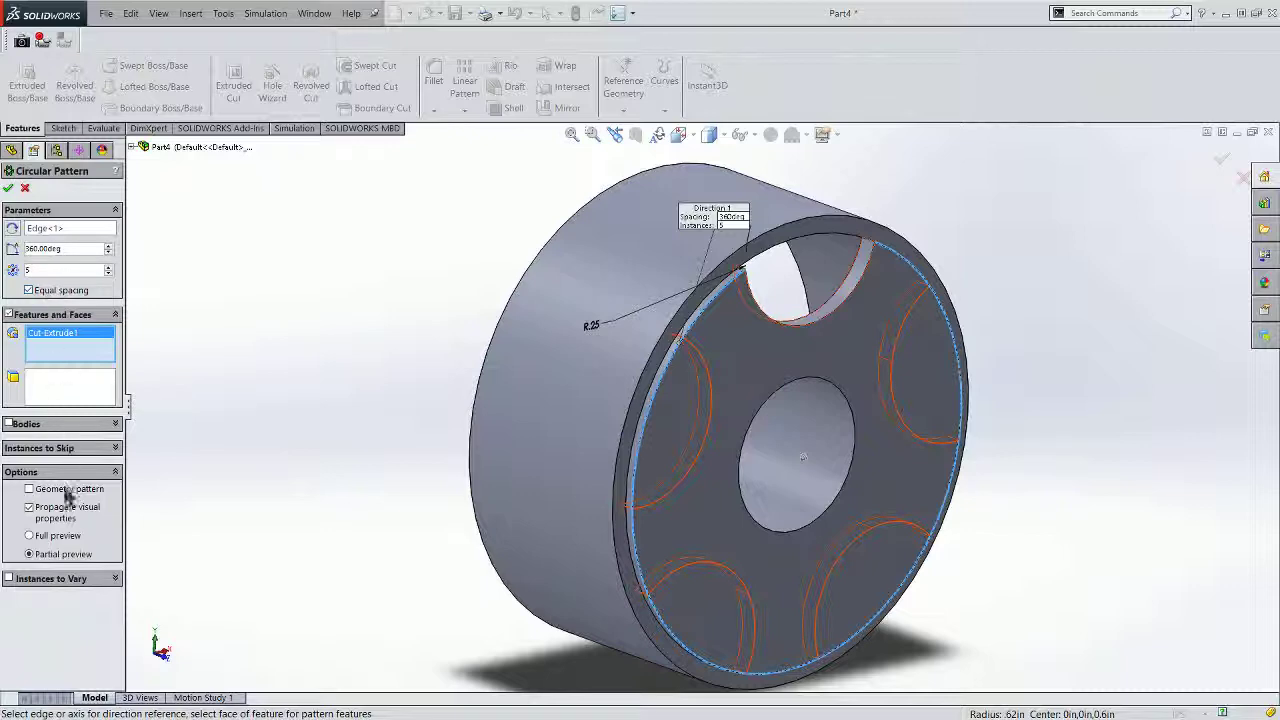
left_click(10, 189)
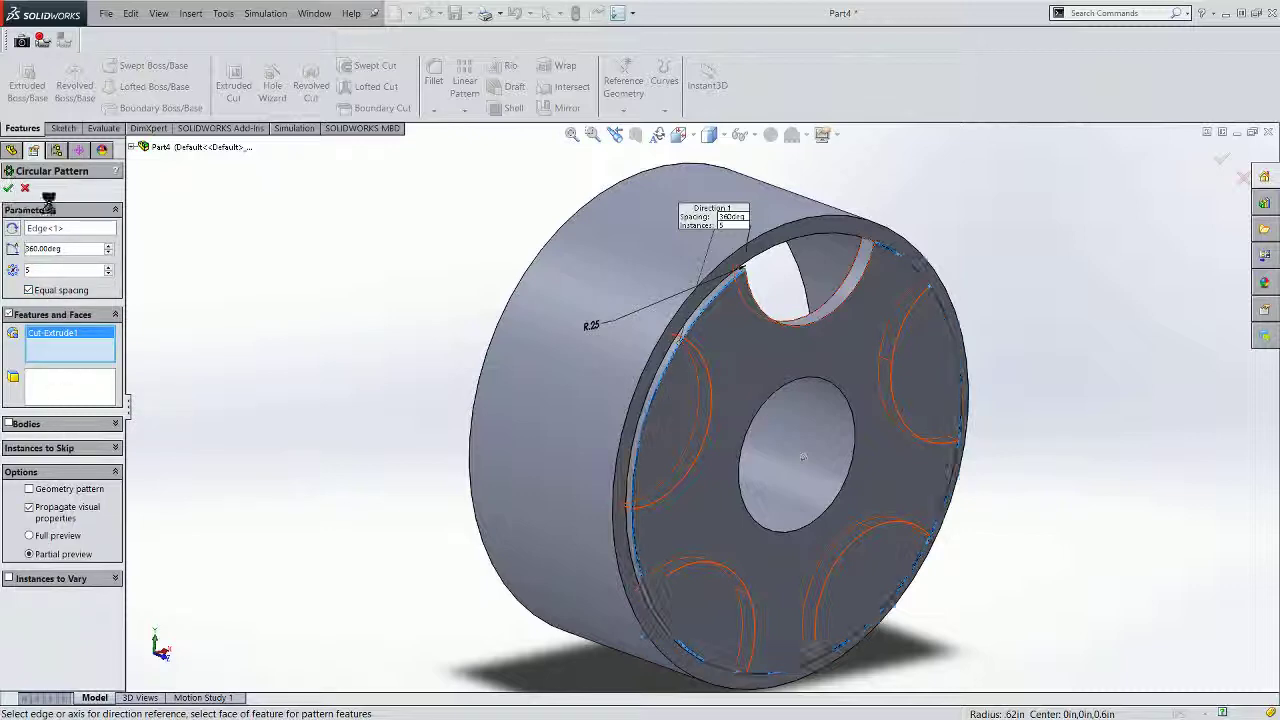
middle_click_drag(617, 385, 505, 360)
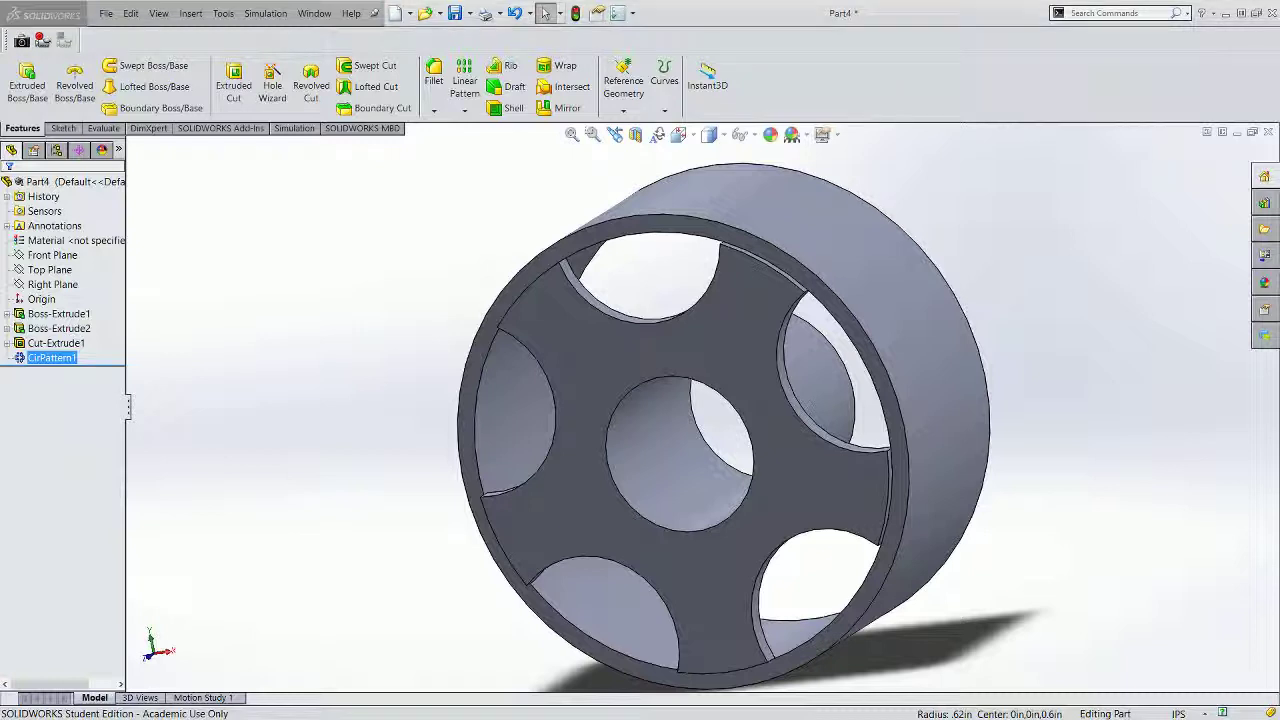
middle_click_drag(320, 329, 386, 349)
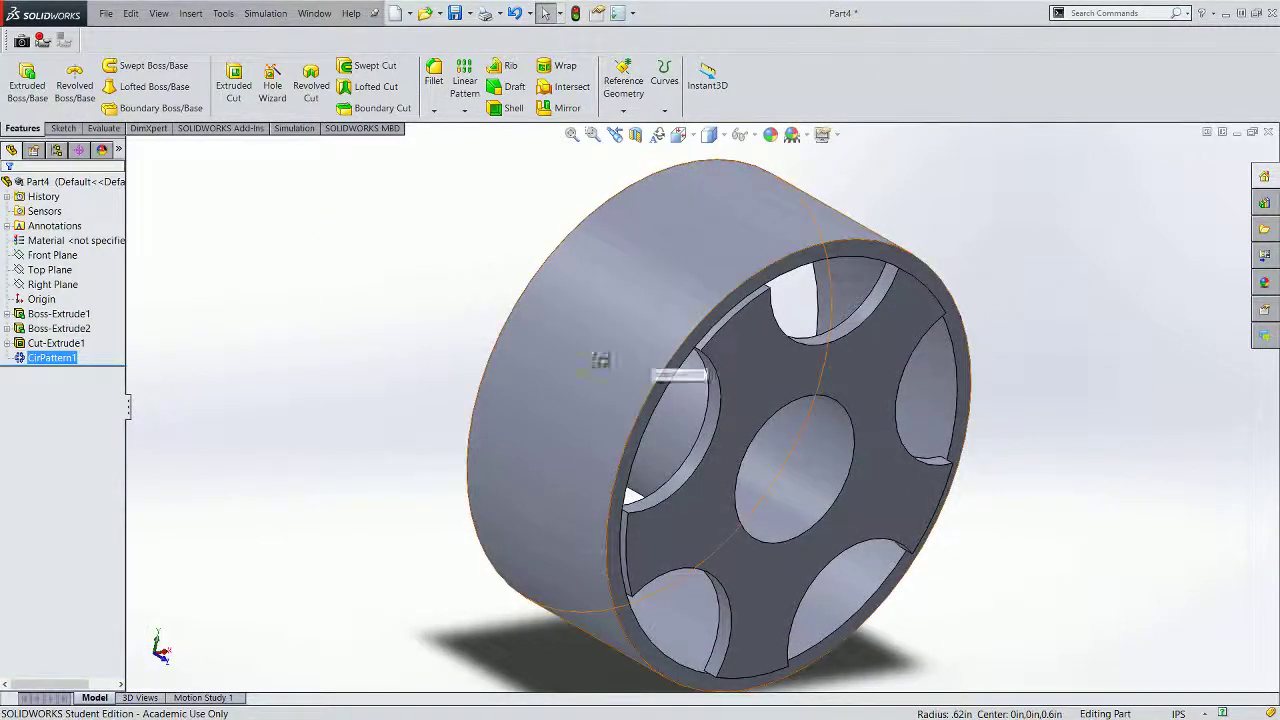
Start a chamfer and select the wheel's outer cylindrical face plus its front and back outer edges.
left_click(434, 112)
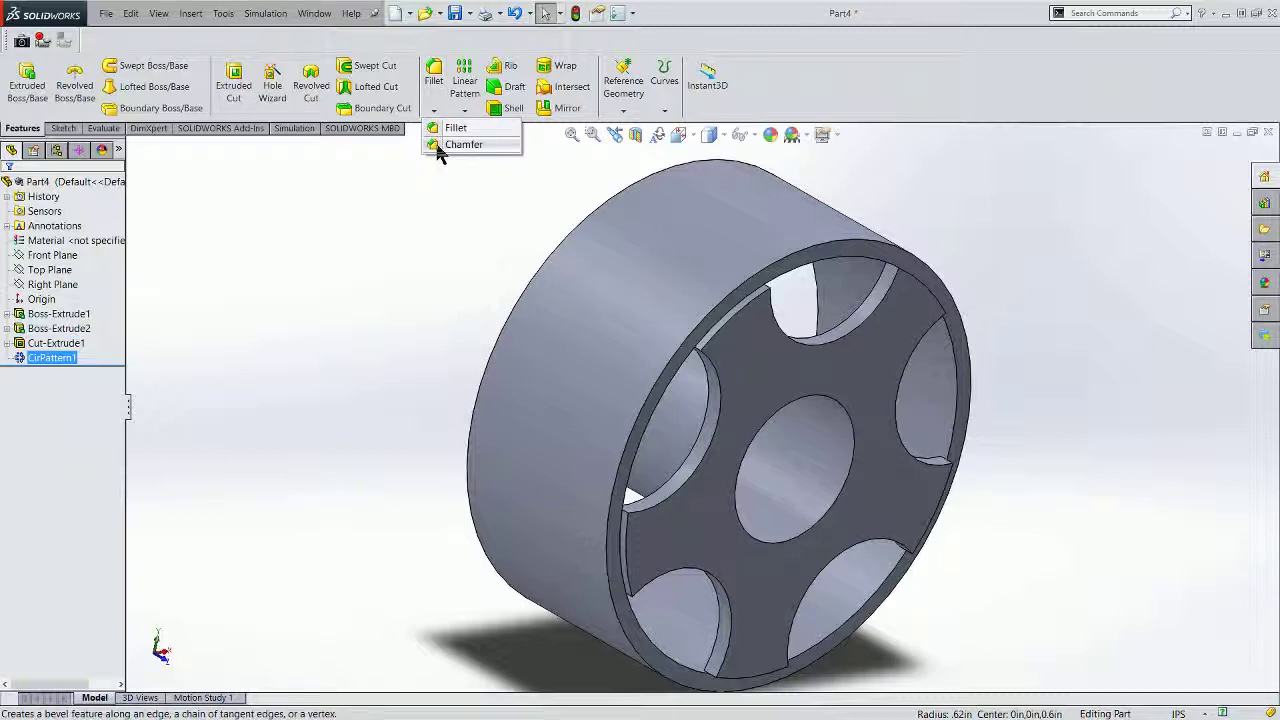
left_click(440, 145)
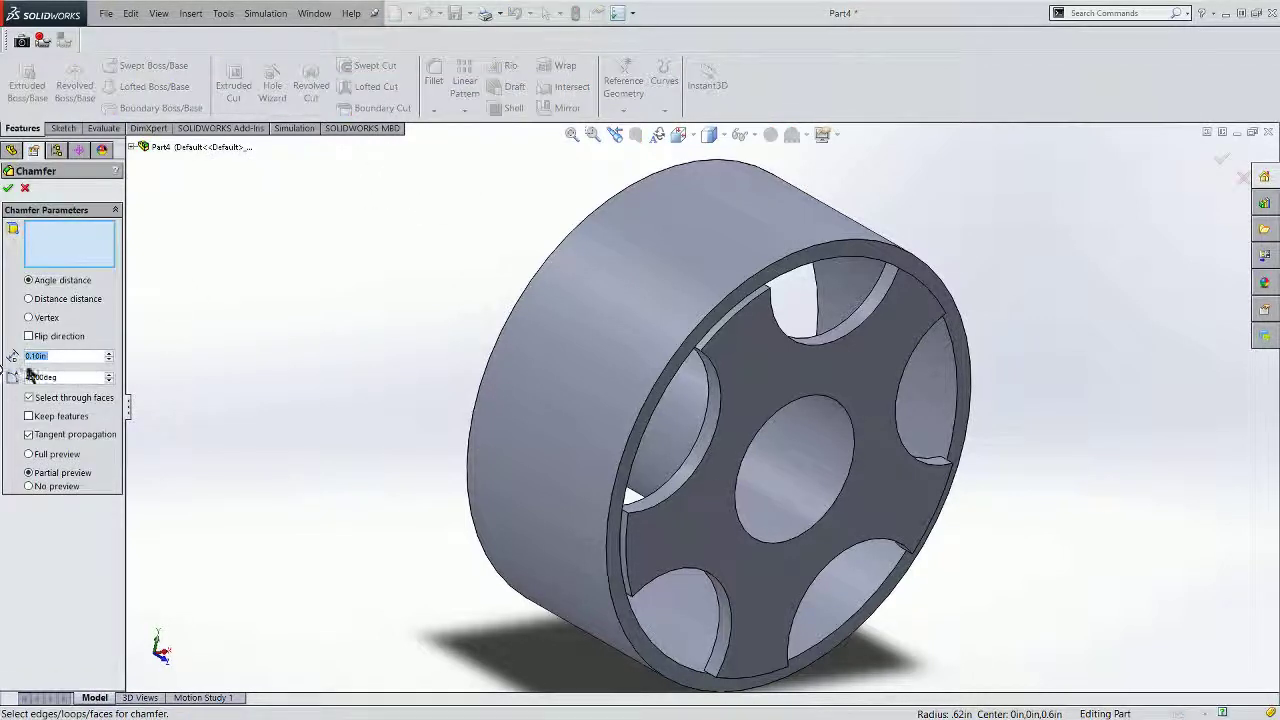
type("3")
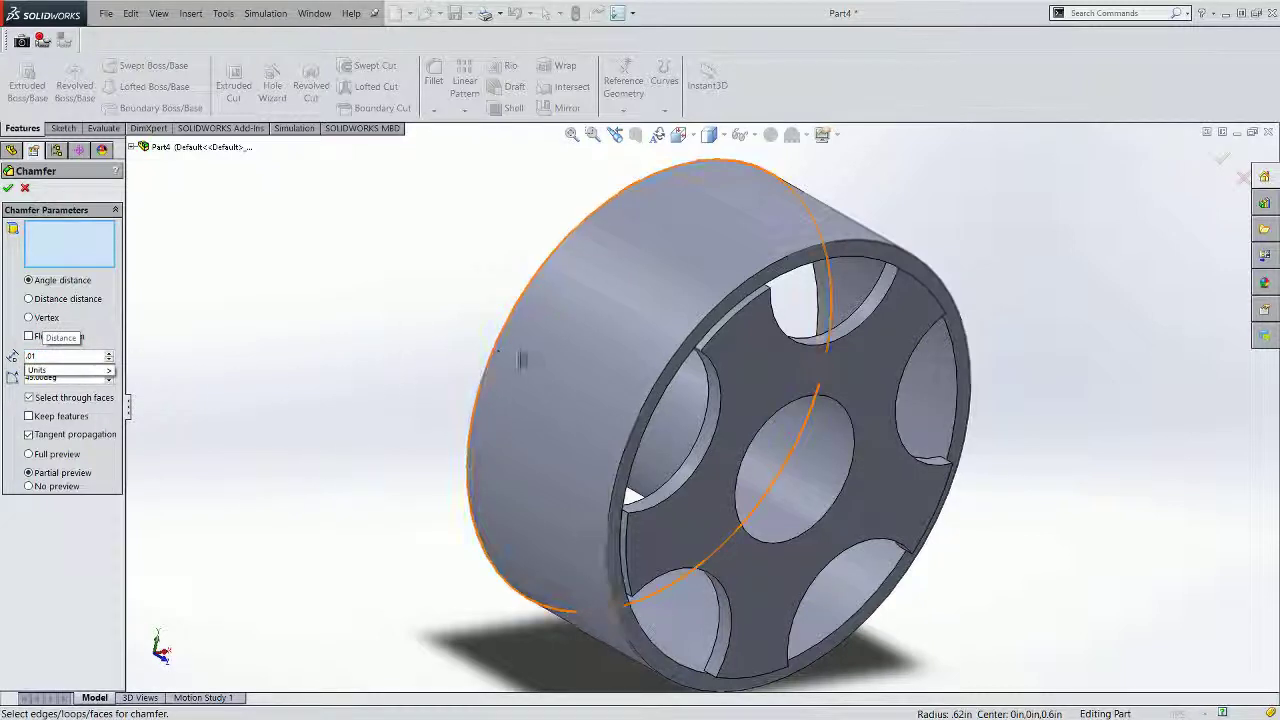
left_click(572, 368)
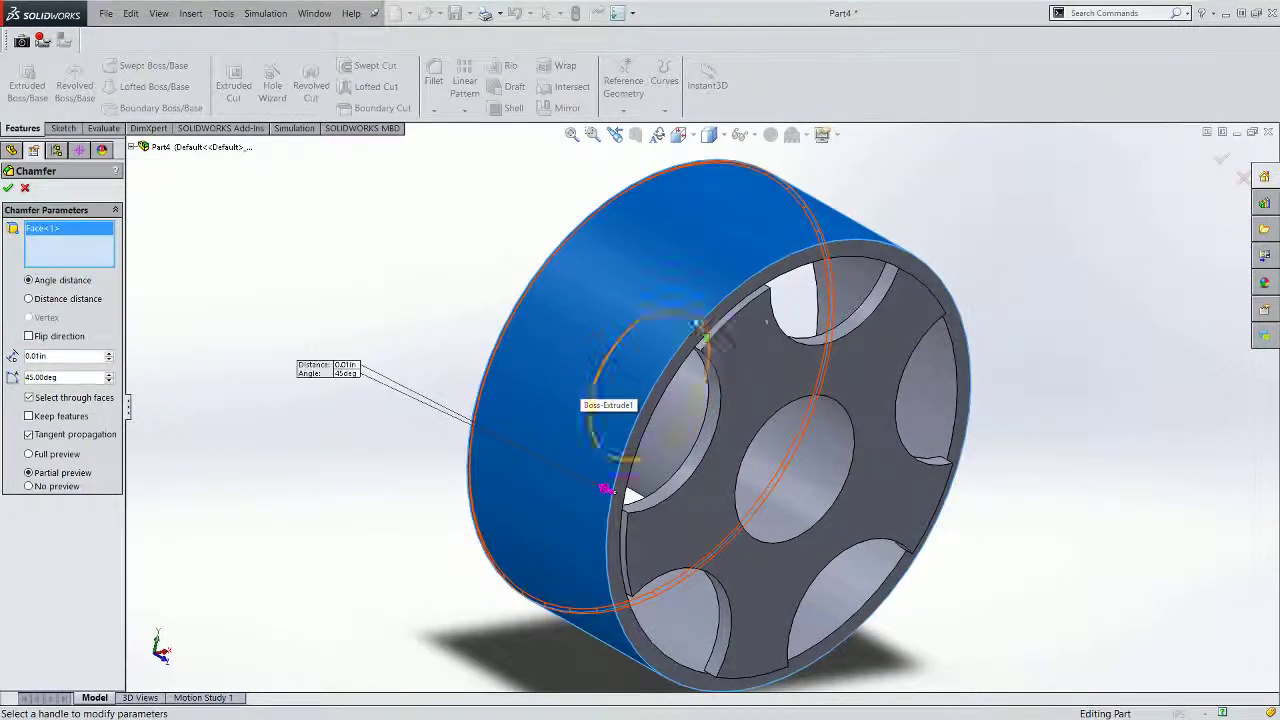
middle_click_drag(467, 300, 443, 291)
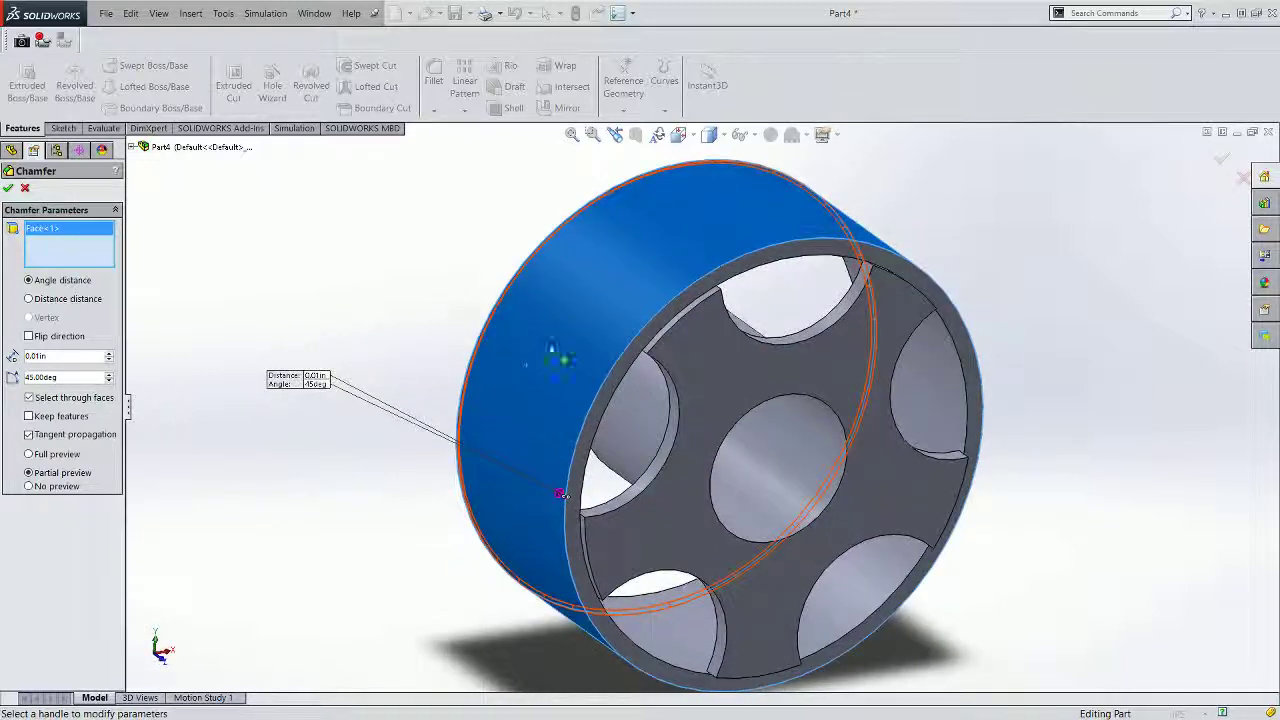
left_click(588, 423)
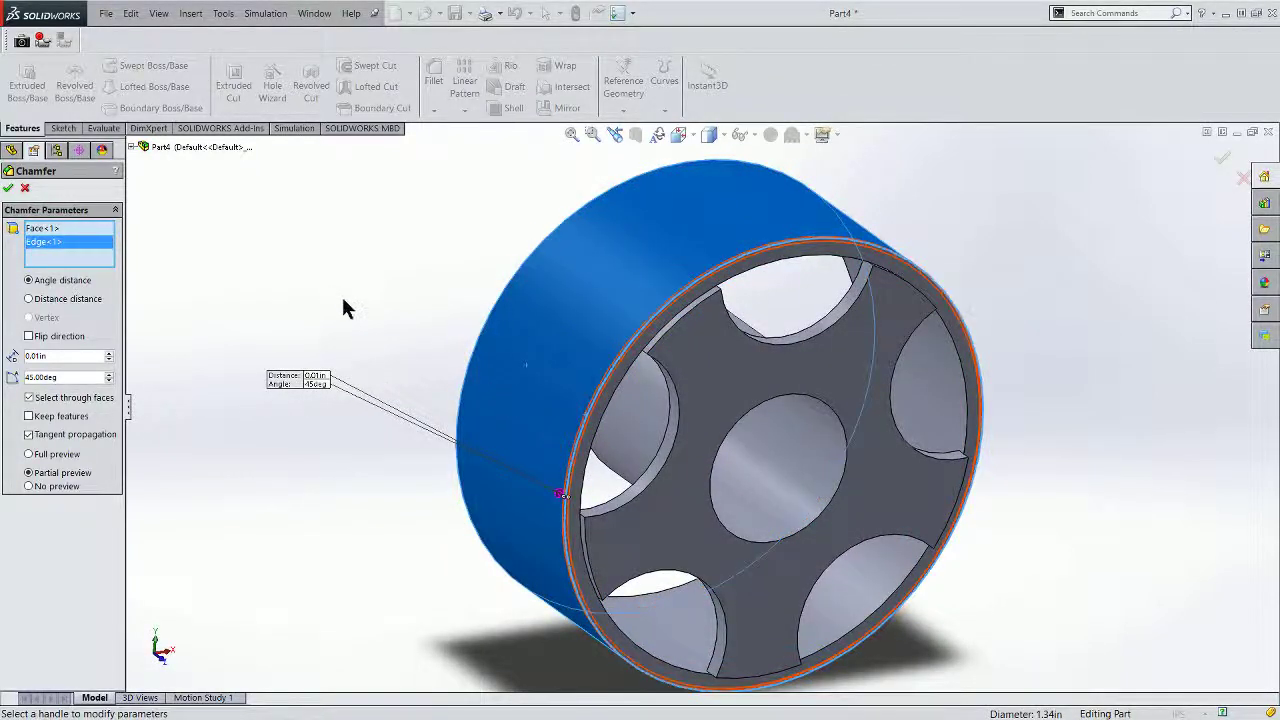
middle_click_drag(343, 306, 520, 361)
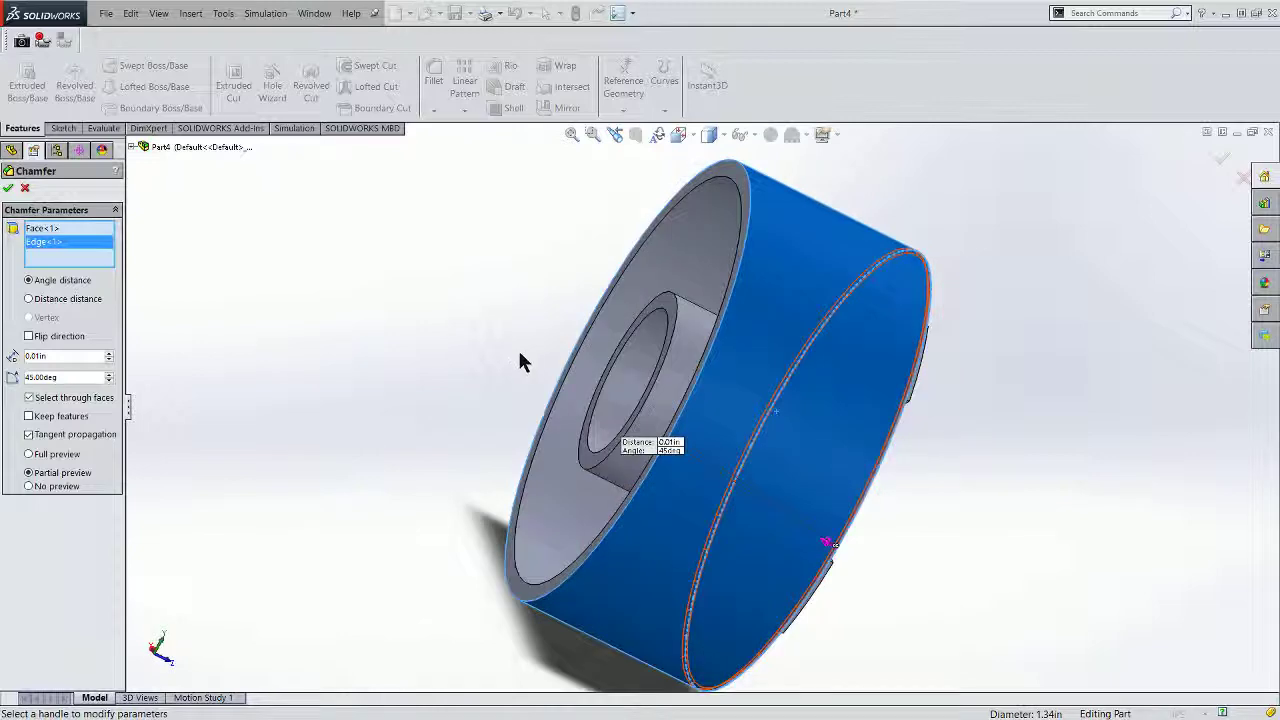
left_click(688, 408)
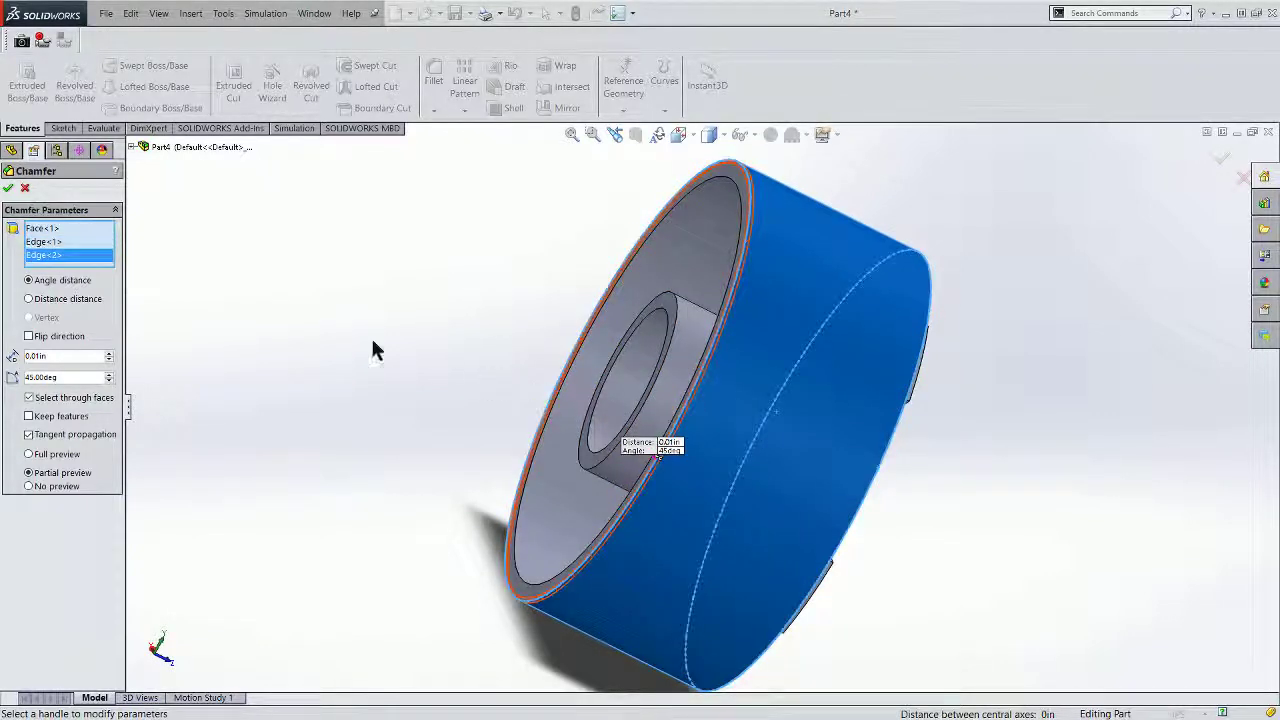
middle_click_drag(342, 278, 177, 289)
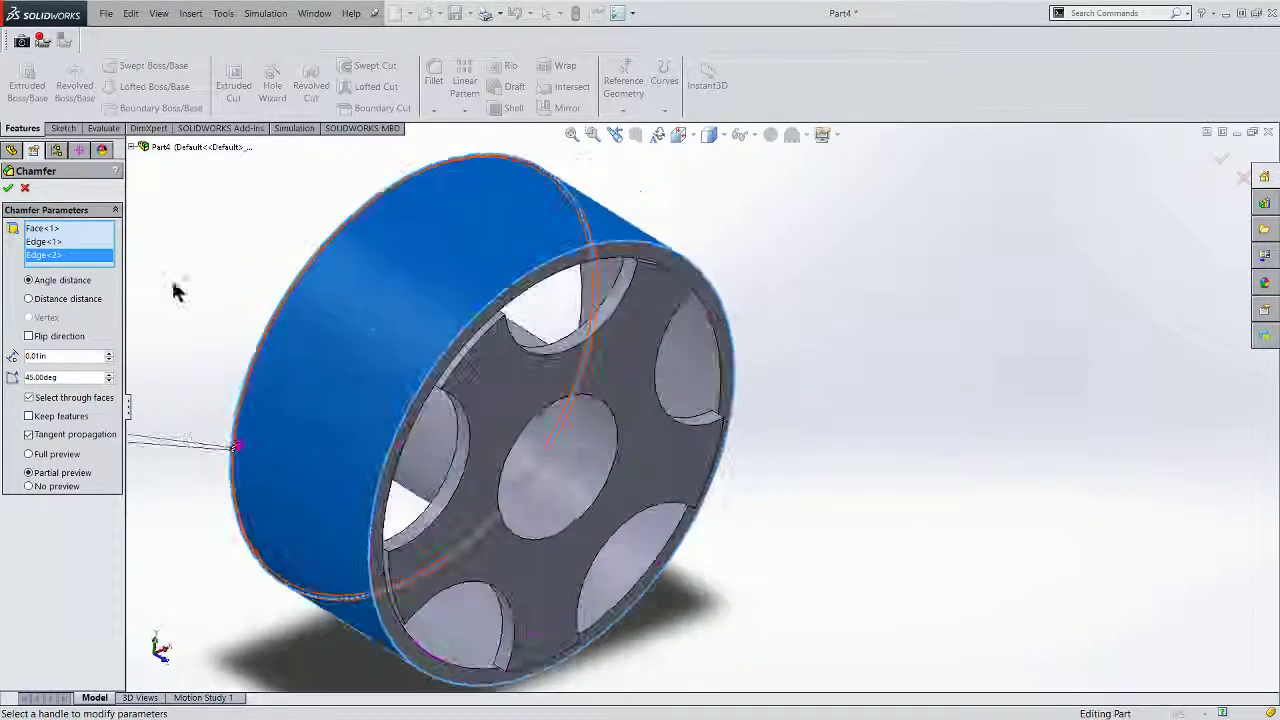
Replace the selection with only the outer cylindrical face and apply the 0.01 in × 45° chamfer.
left_click(40, 229)
key("Delete")
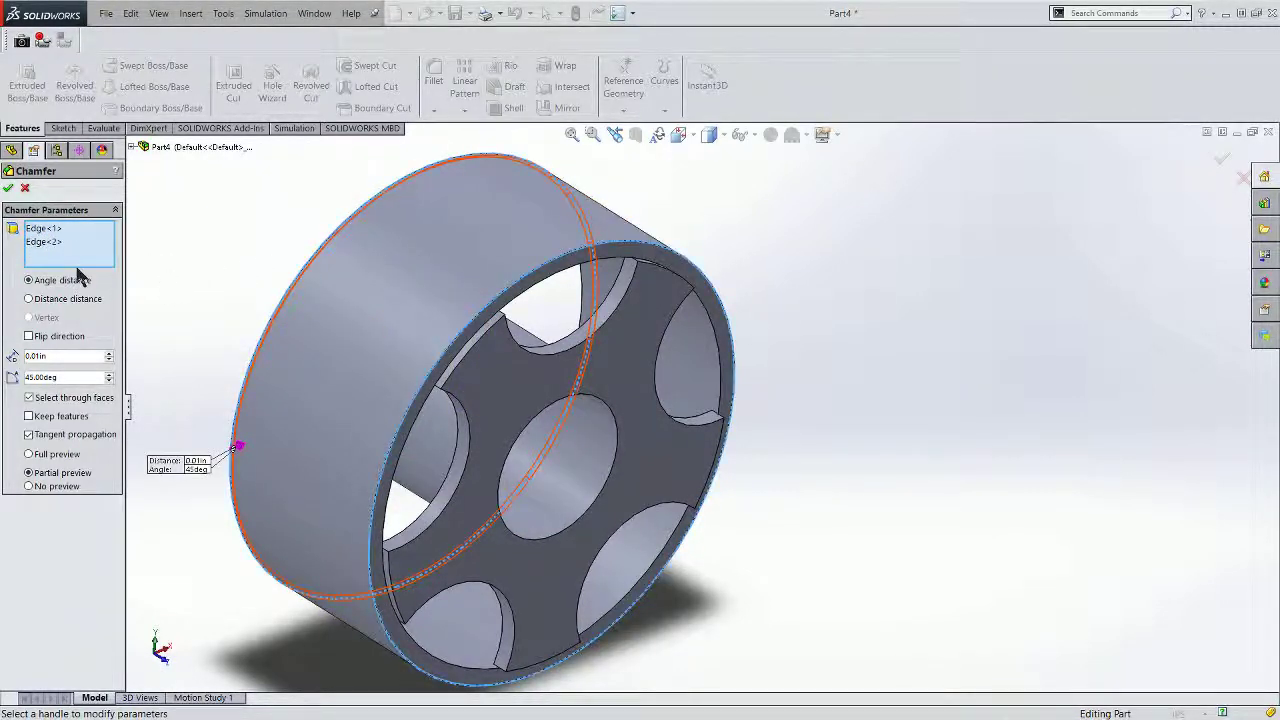
left_click(45, 229)
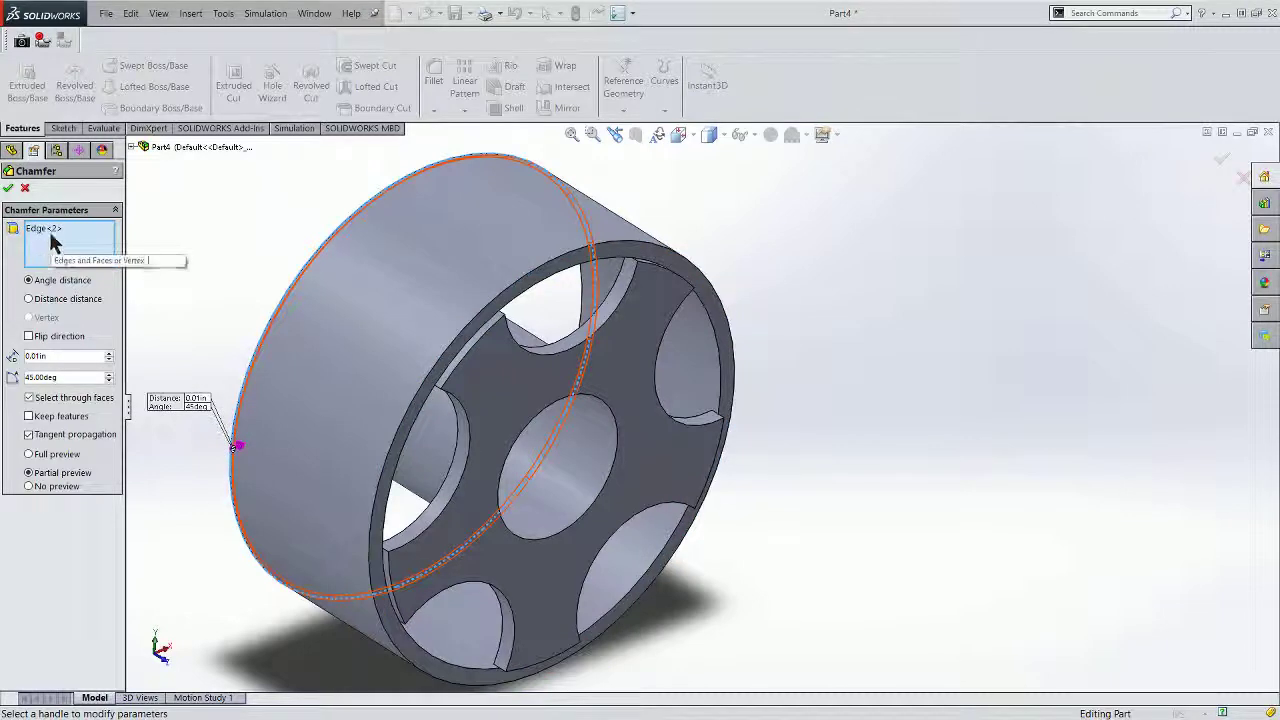
left_click(60, 241, "shift")
key("Delete")
left_click(407, 307)
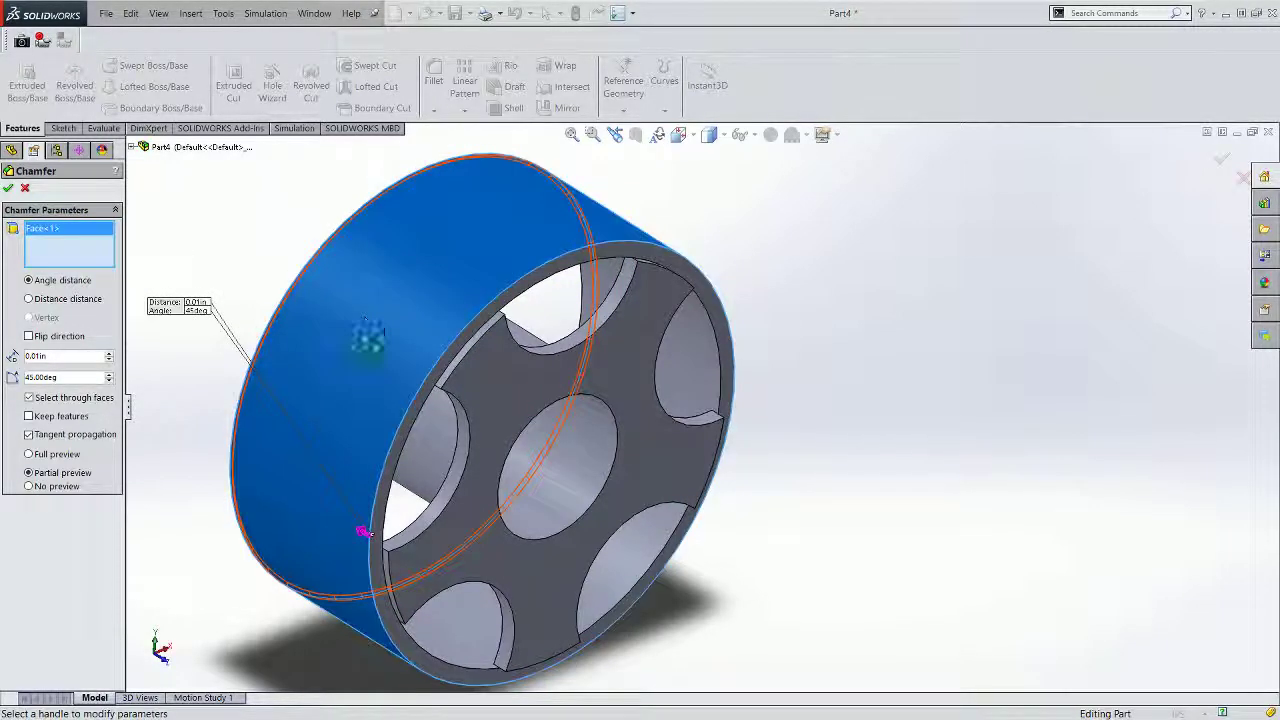
left_click(8, 188)
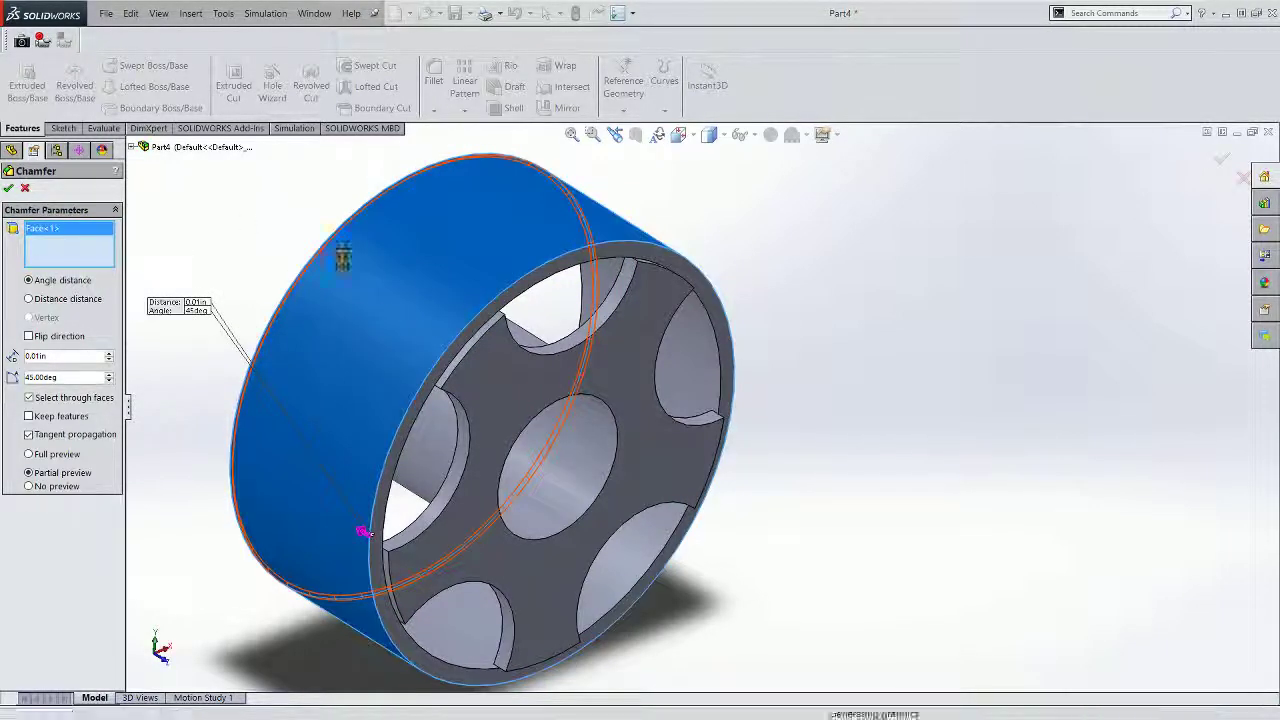
scroll(305, 293, "down", 10)
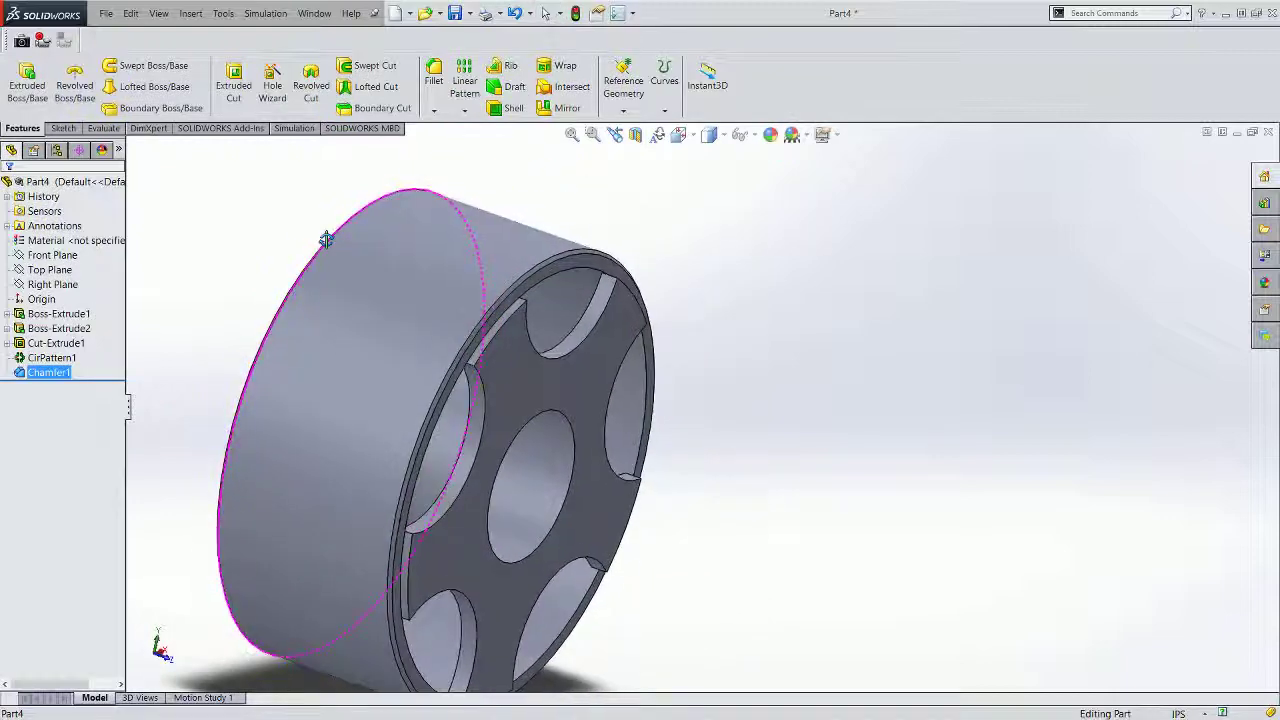
scroll(562, 352, "up", 10)
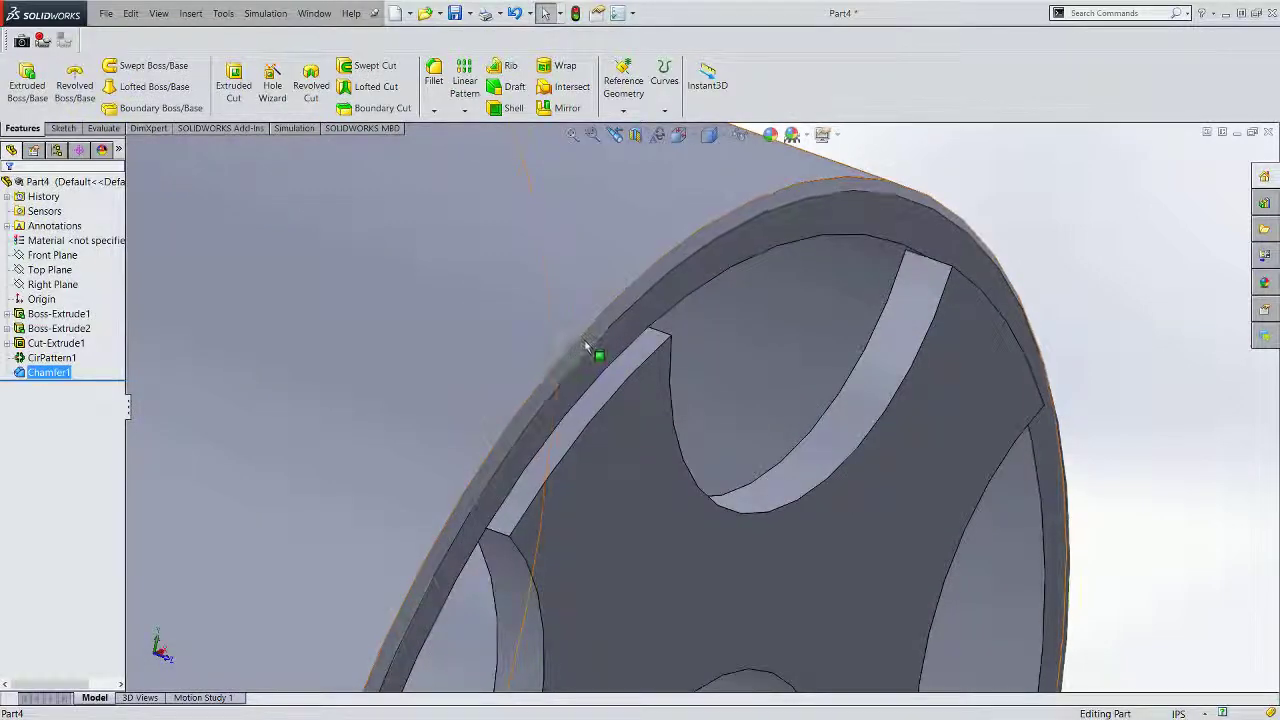
middle_click_drag(574, 357, 317, 297)
left_click(280, 266)
middle_click_drag(603, 330, 480, 309)
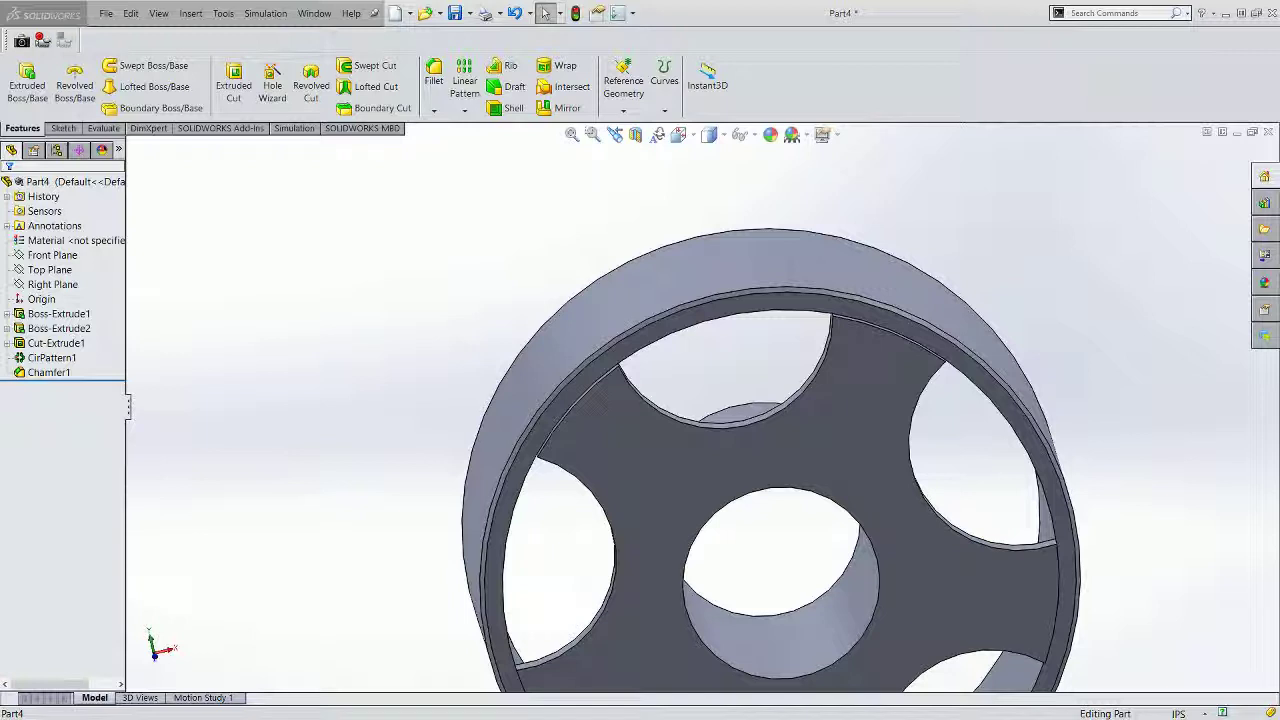
scroll(360, 380, "up", 4)
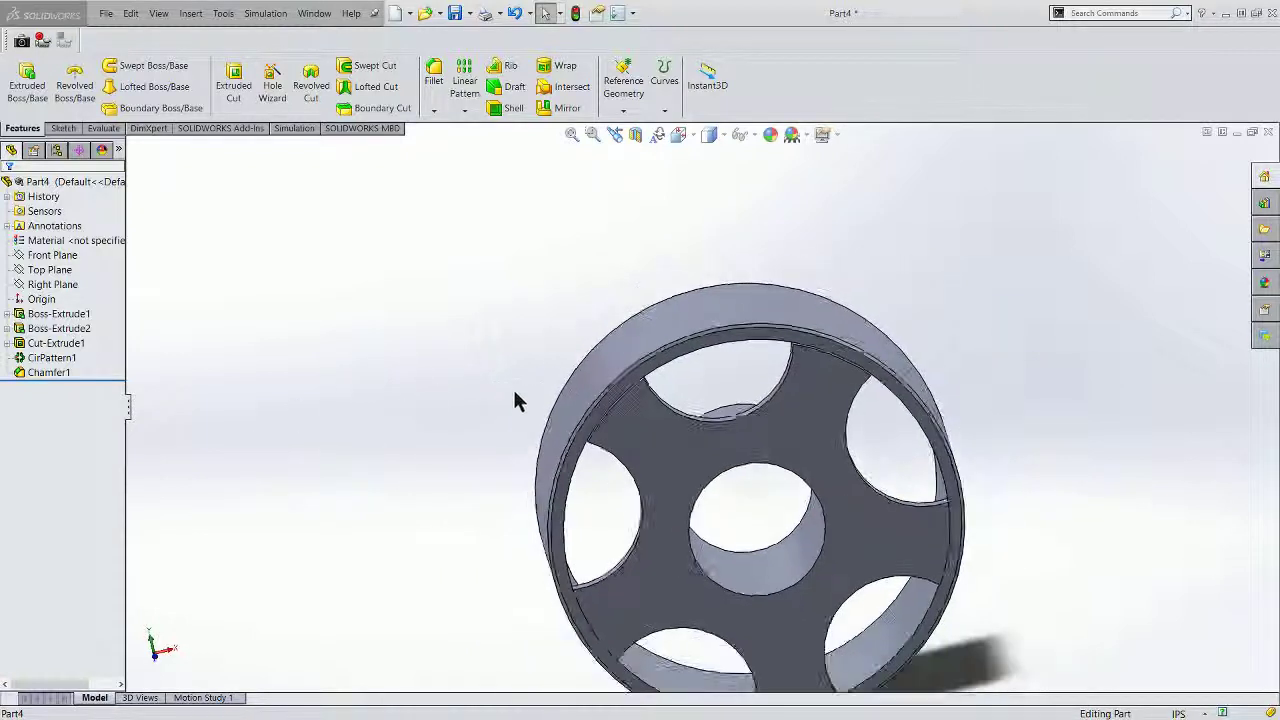
middle_click_drag(471, 383, 466, 346)
left_click(63, 128)
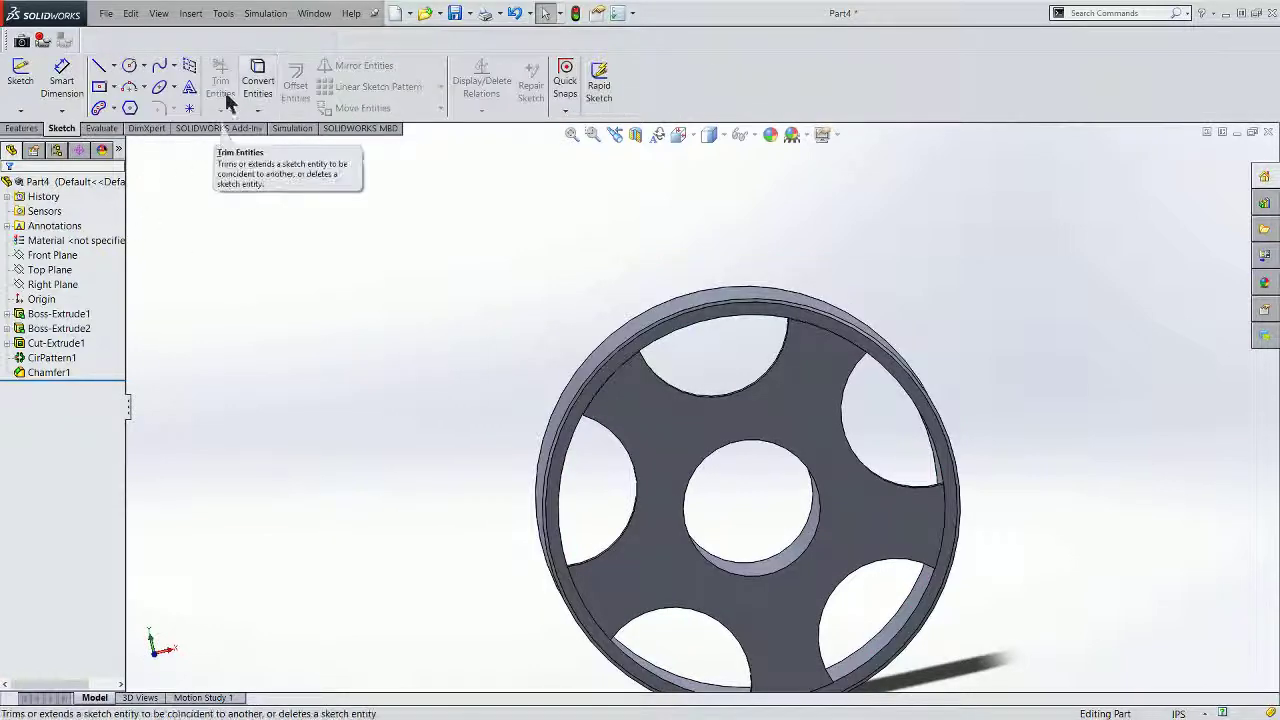
left_click(22, 128)
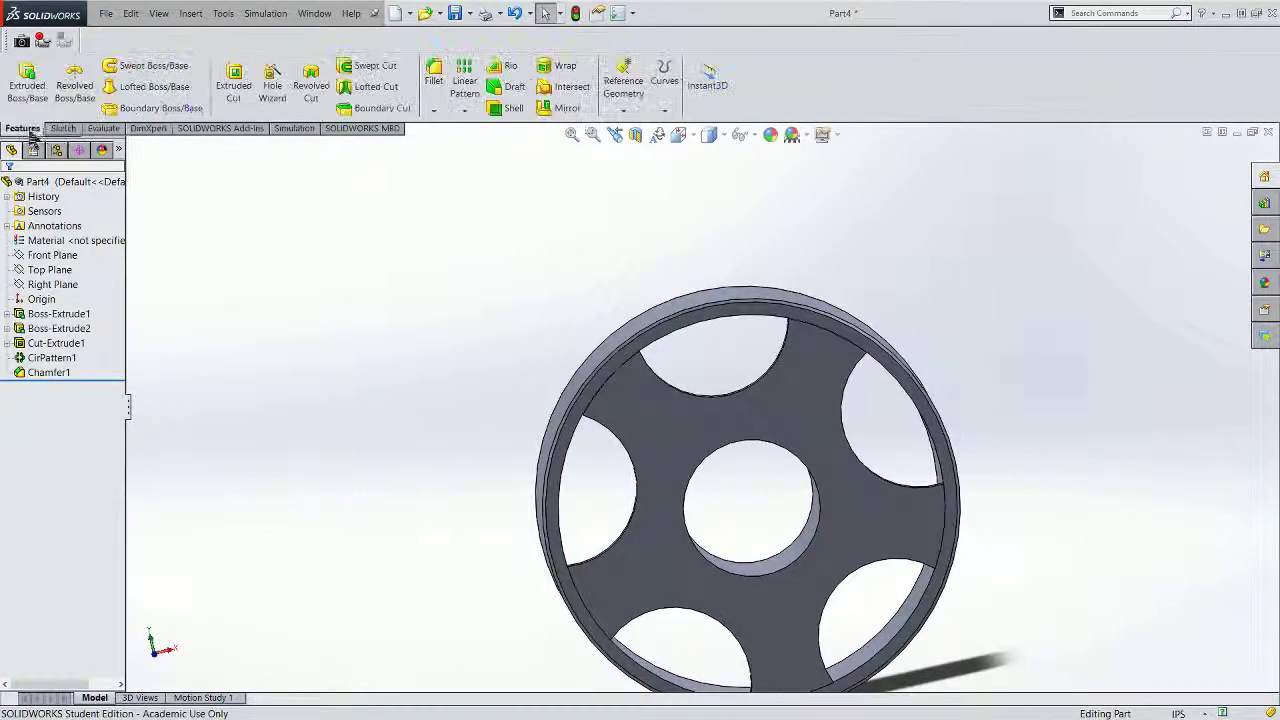
left_click(463, 111)
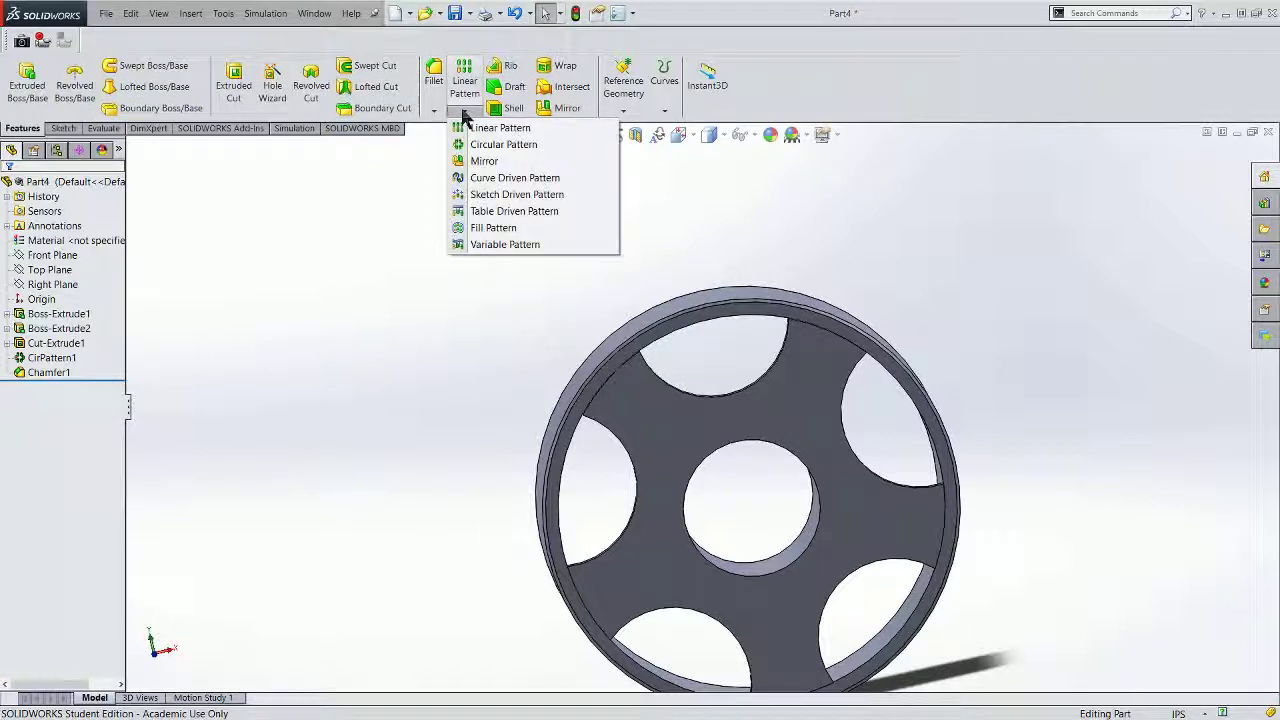
left_click(463, 112)
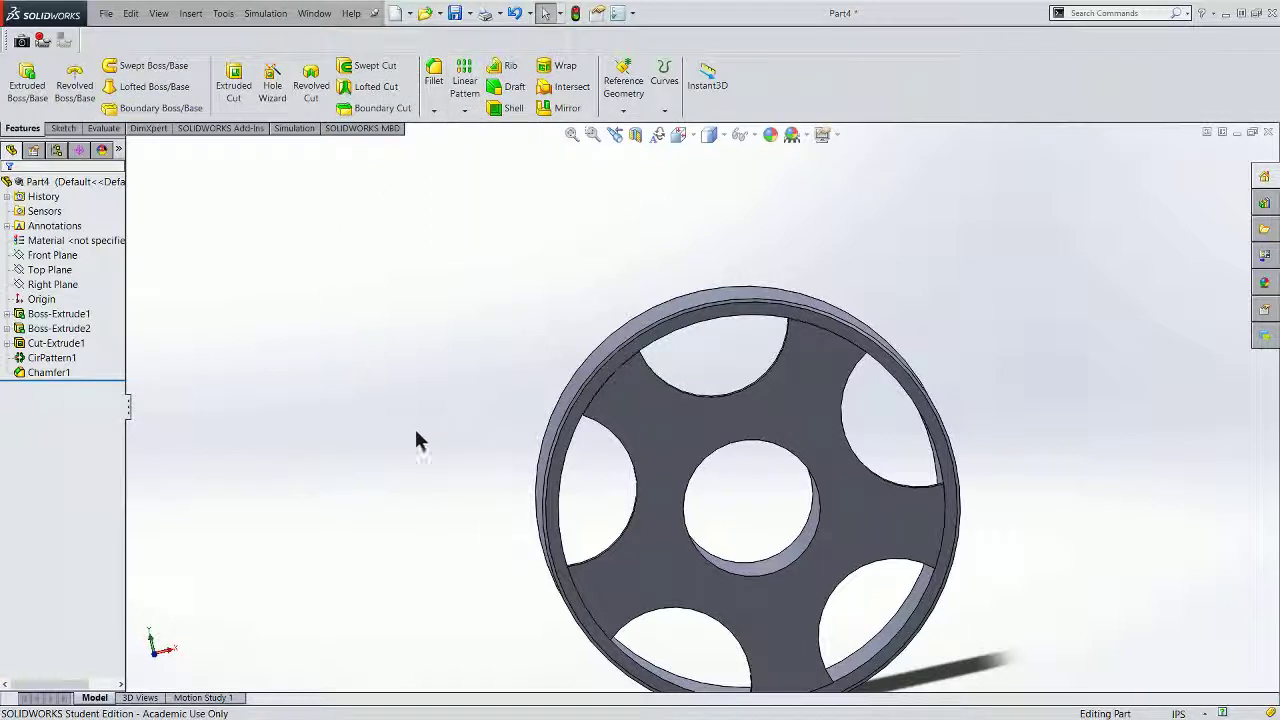